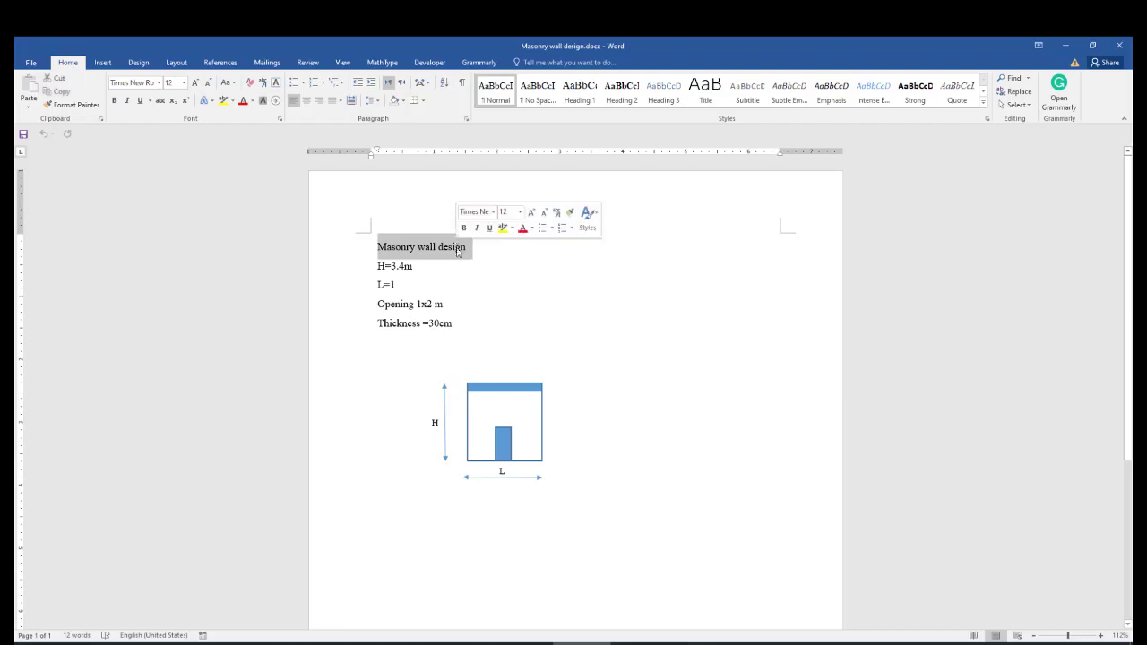
Step: Switch to the Chrome image results and examine the dimensioned diagram of a concrete masonry block wall
click(436, 248)
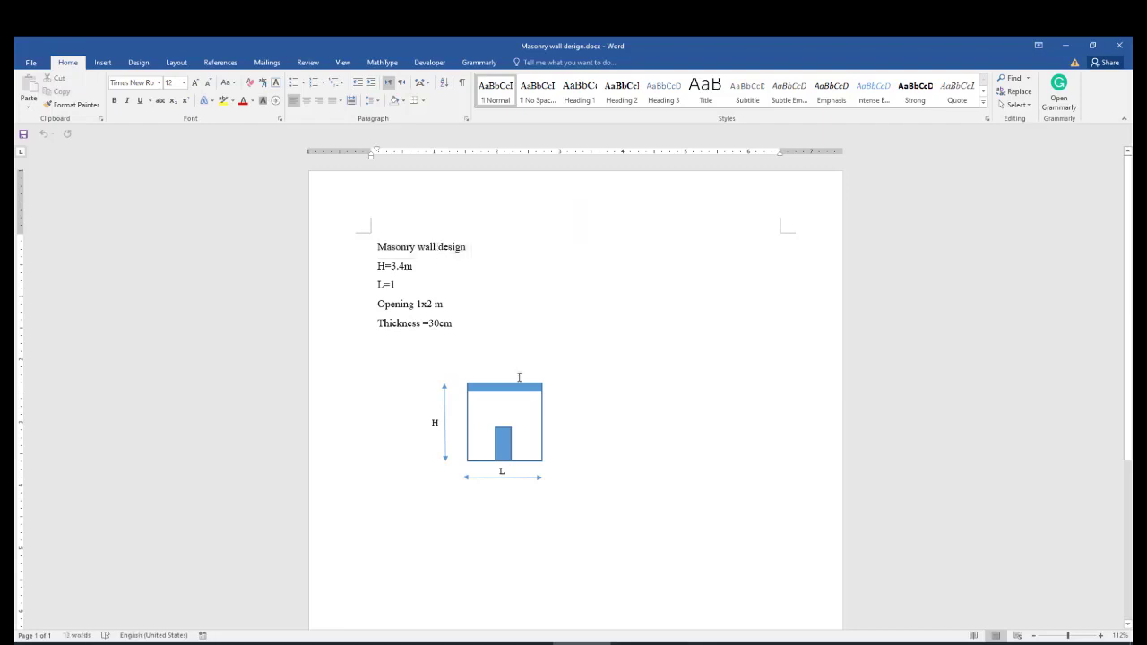
click(754, 642)
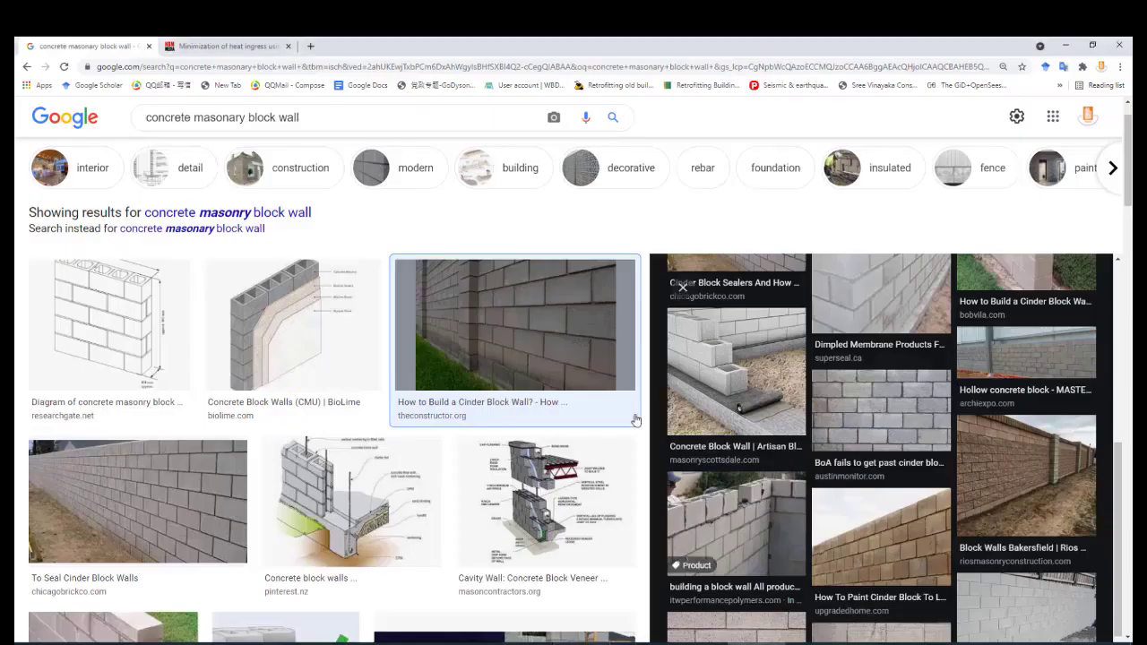
click(122, 319)
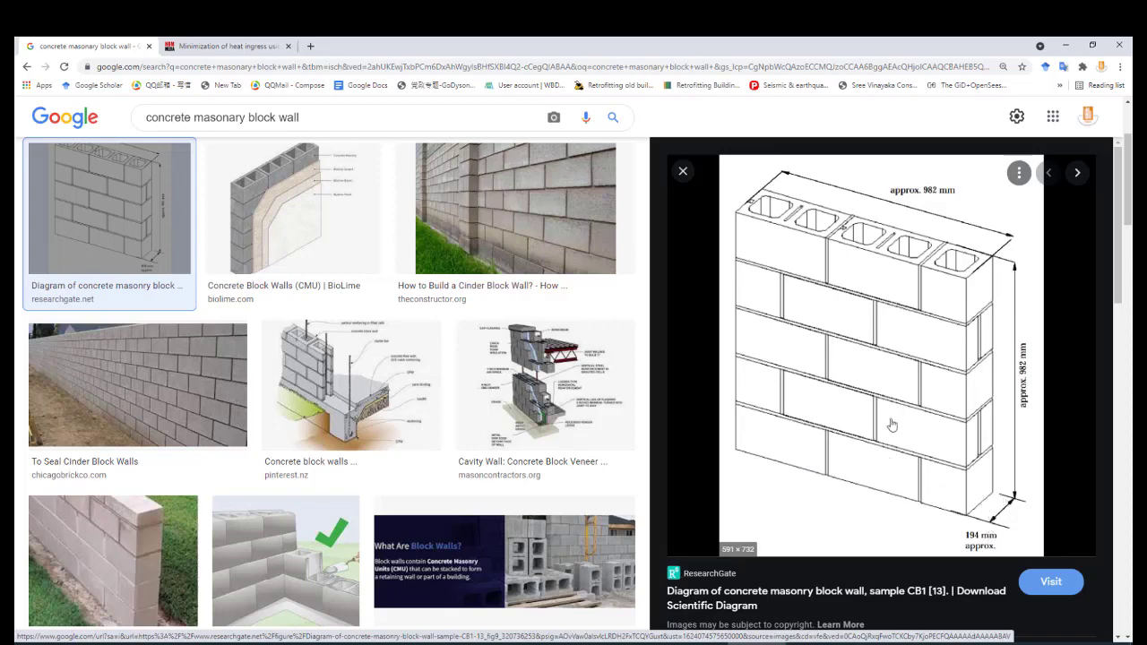
scroll(868, 399, down, 1)
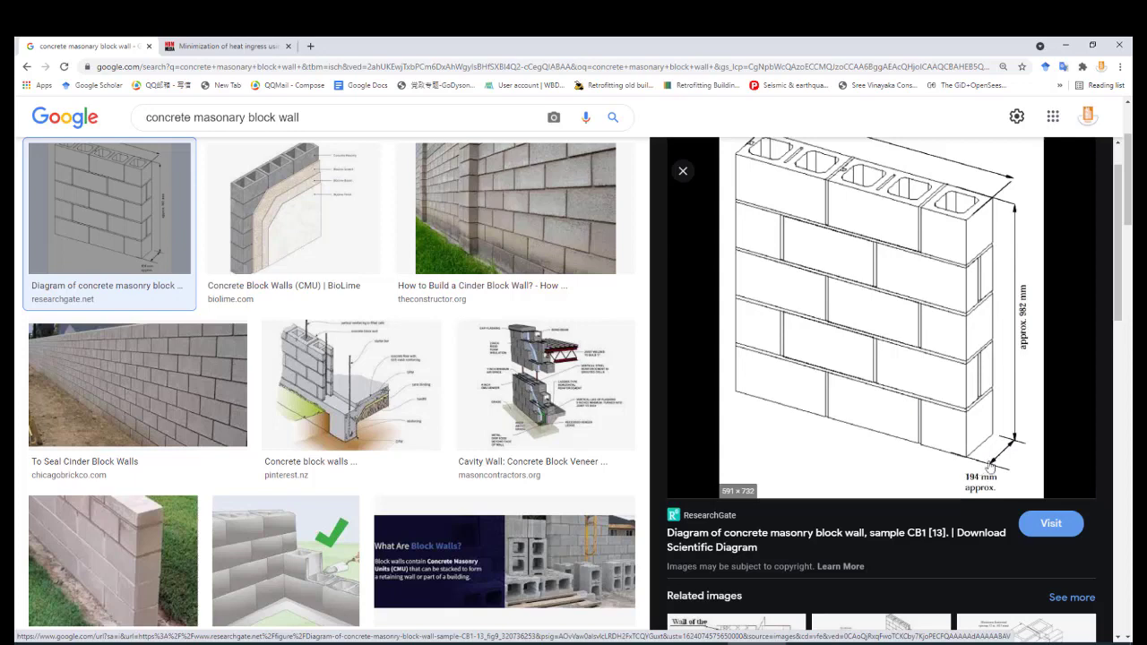
scroll(984, 443, up, 1)
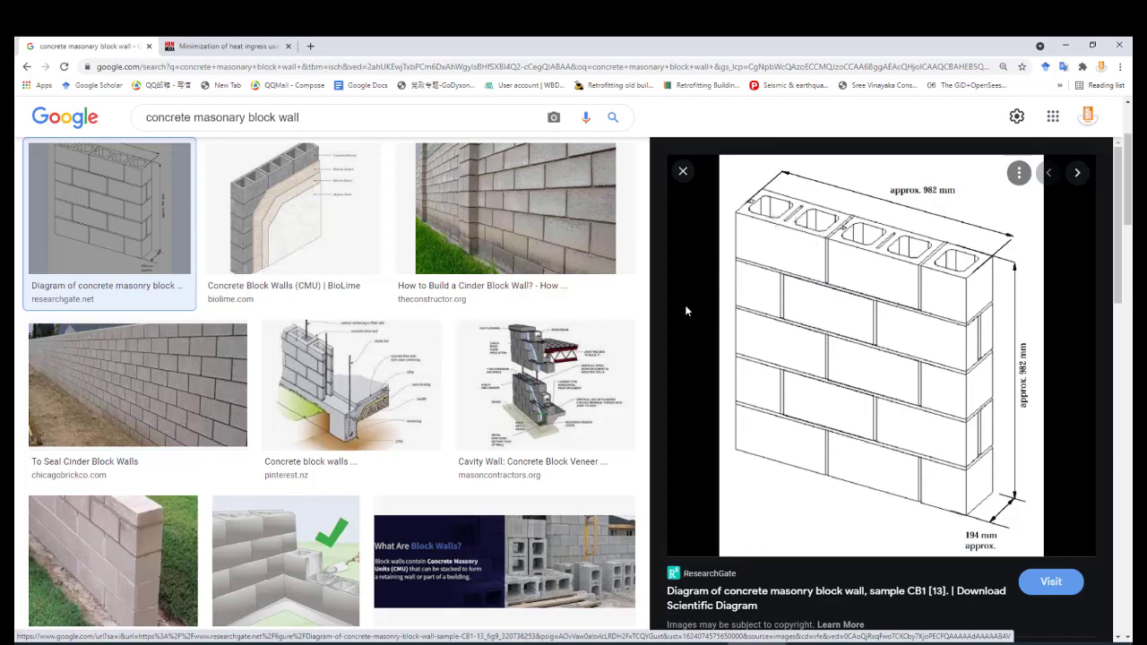
Step: Find the Concrete Masonry Retaining Walls photo in the image results and examine the hollow block cores and vertical bars
scroll(401, 377, down, 3)
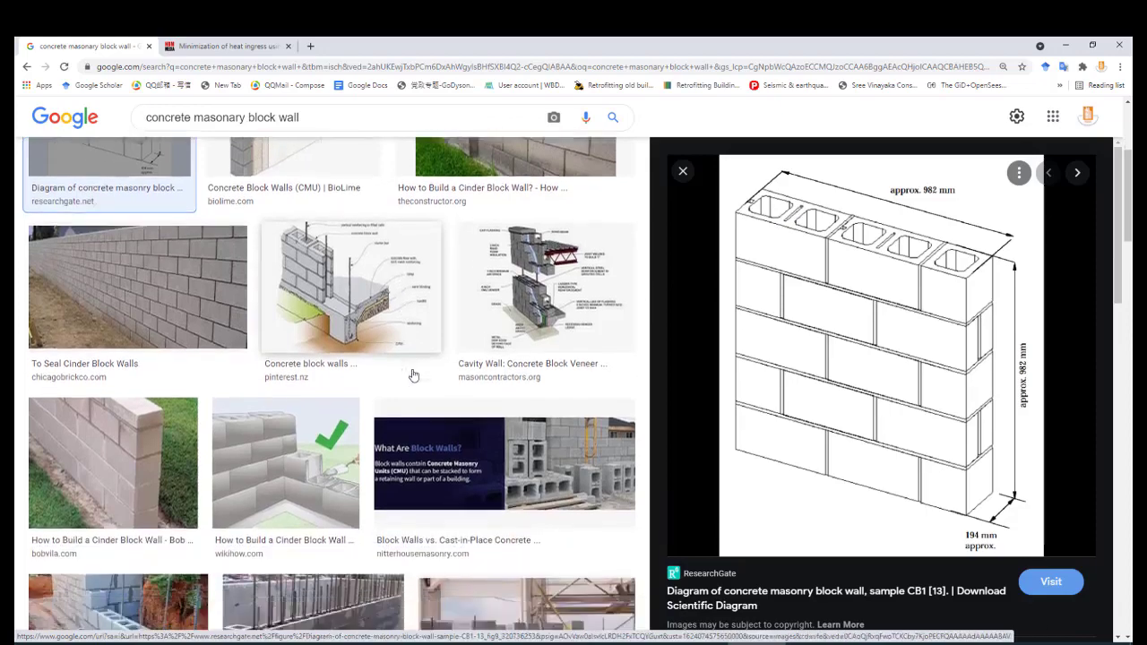
scroll(812, 385, down, 1)
scroll(812, 385, down, 1)
scroll(318, 477, up, 3)
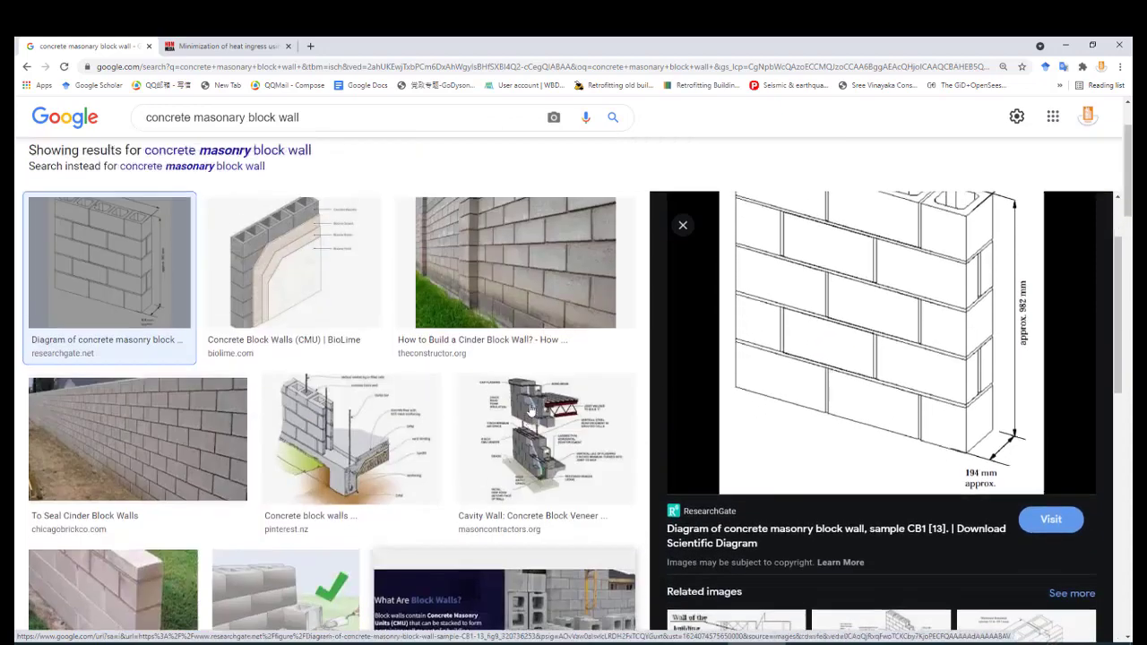
scroll(318, 477, down, 3)
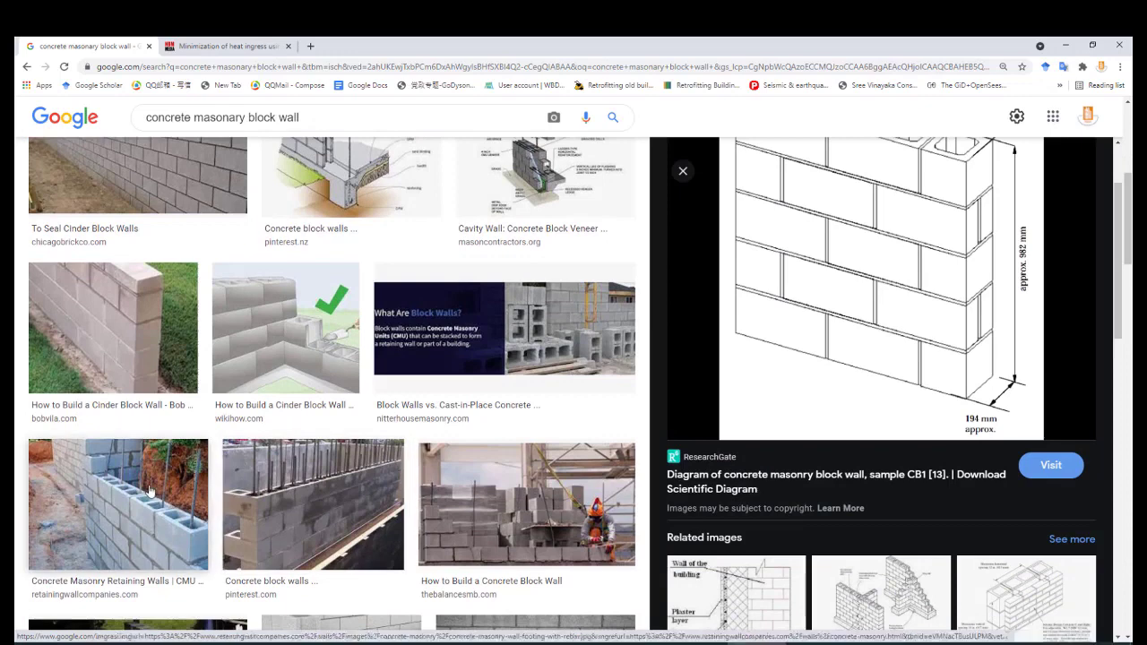
click(117, 502)
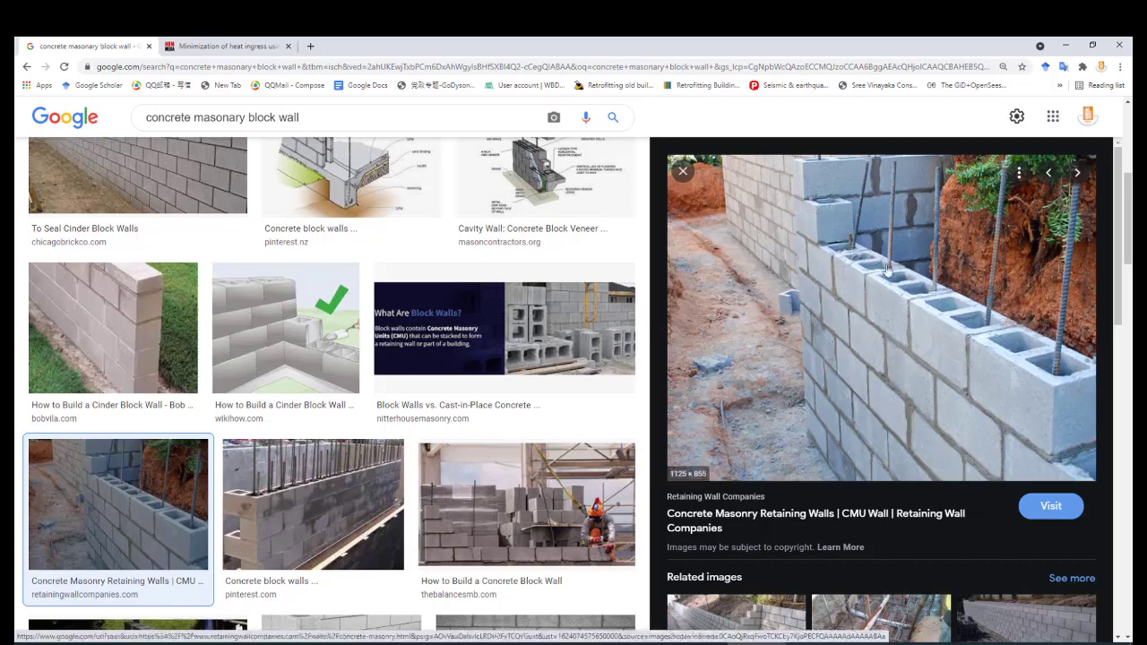
scroll(902, 315, down, 1)
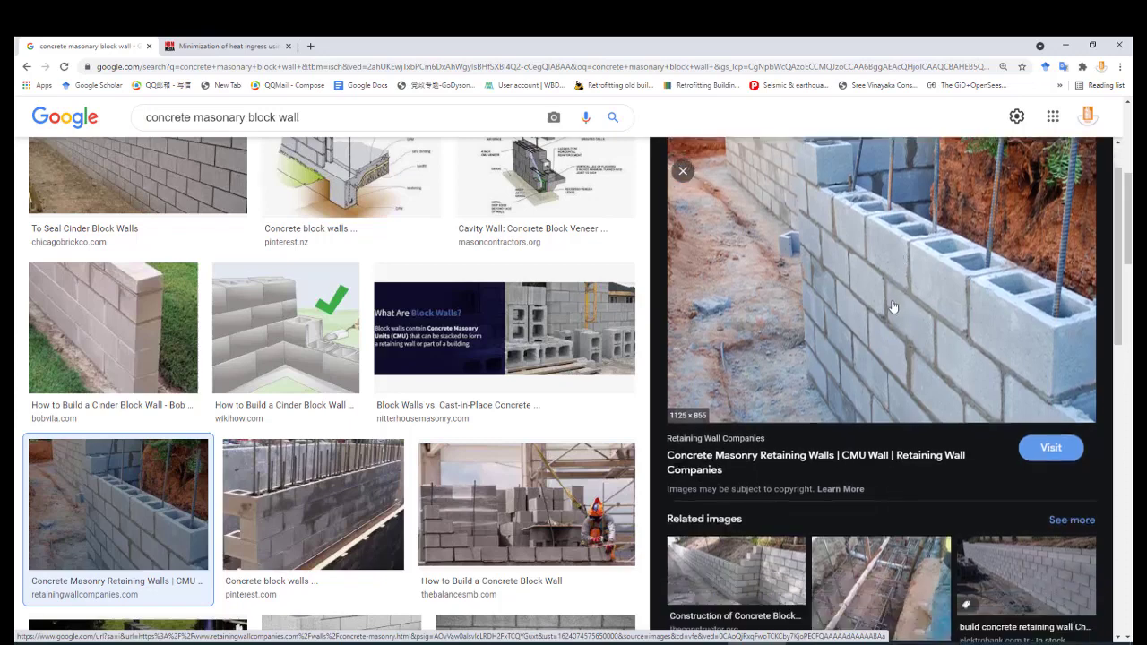
scroll(905, 301, down, 1)
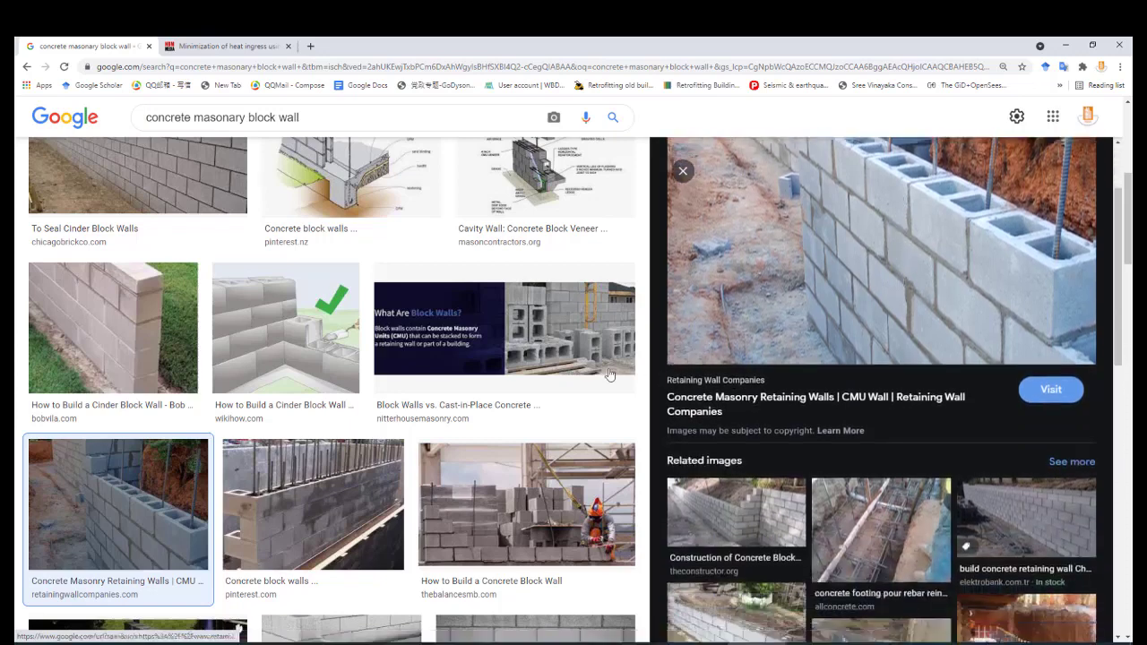
Step: View the Pinterest photo of a block wall with closely spaced vertical rebar in the image results
scroll(550, 374, down, 1)
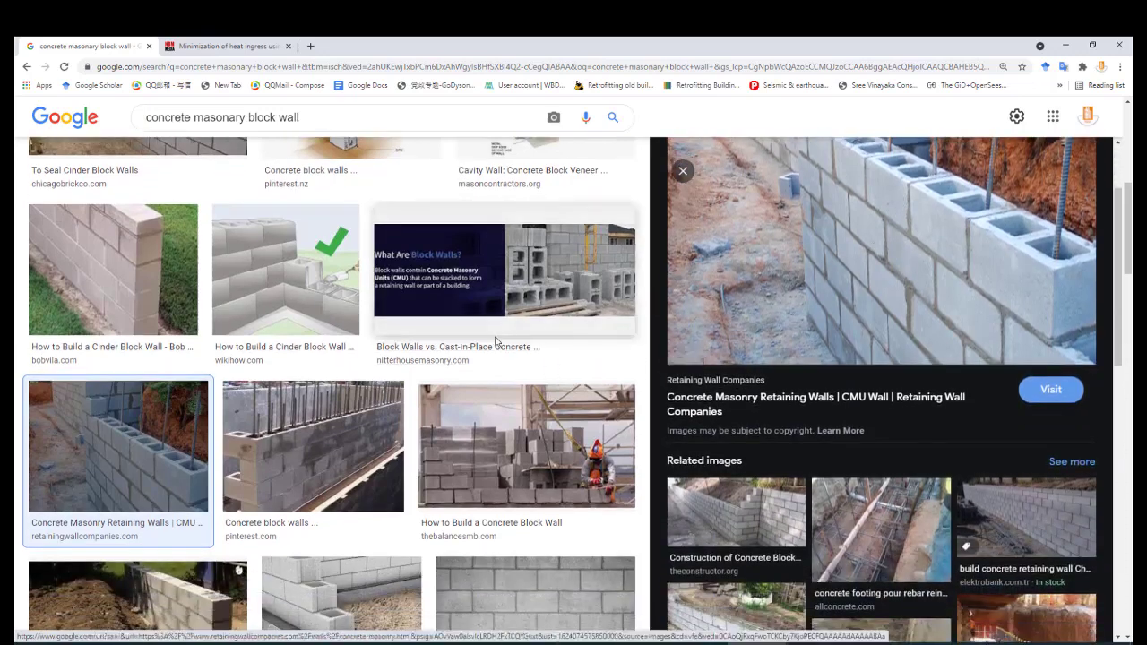
scroll(502, 372, down, 1)
scroll(488, 370, down, 3)
click(314, 269)
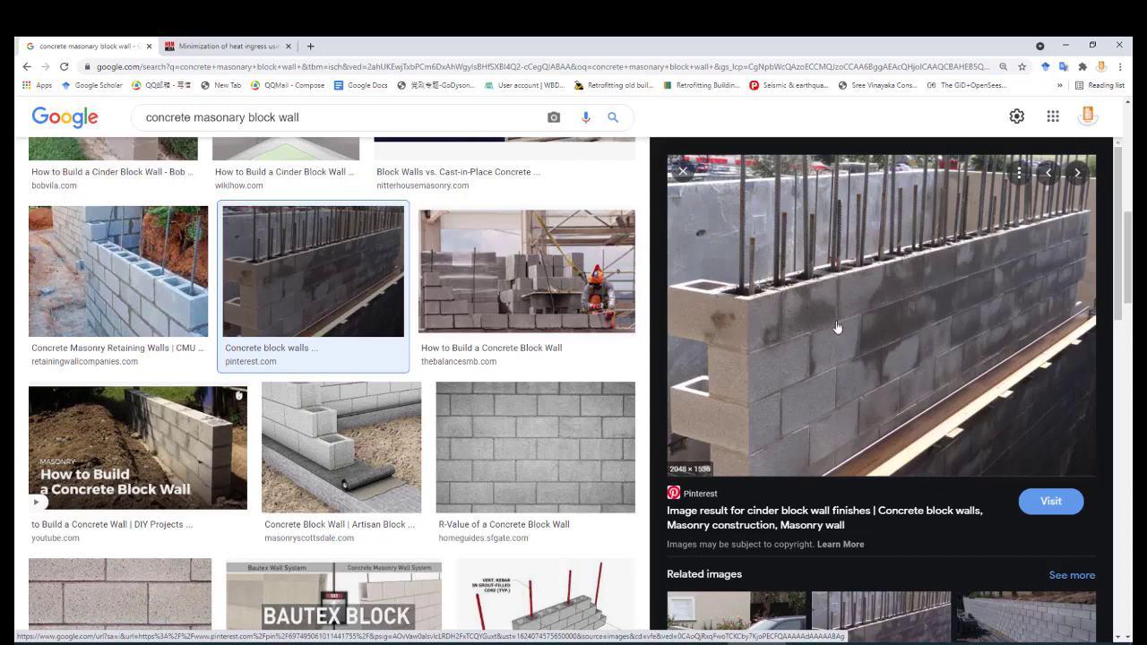
Step: Find the arch.ttu.edu diagram showing vertical rebar in grout-filled cores and examine its bar spacing
scroll(484, 502, down, 1)
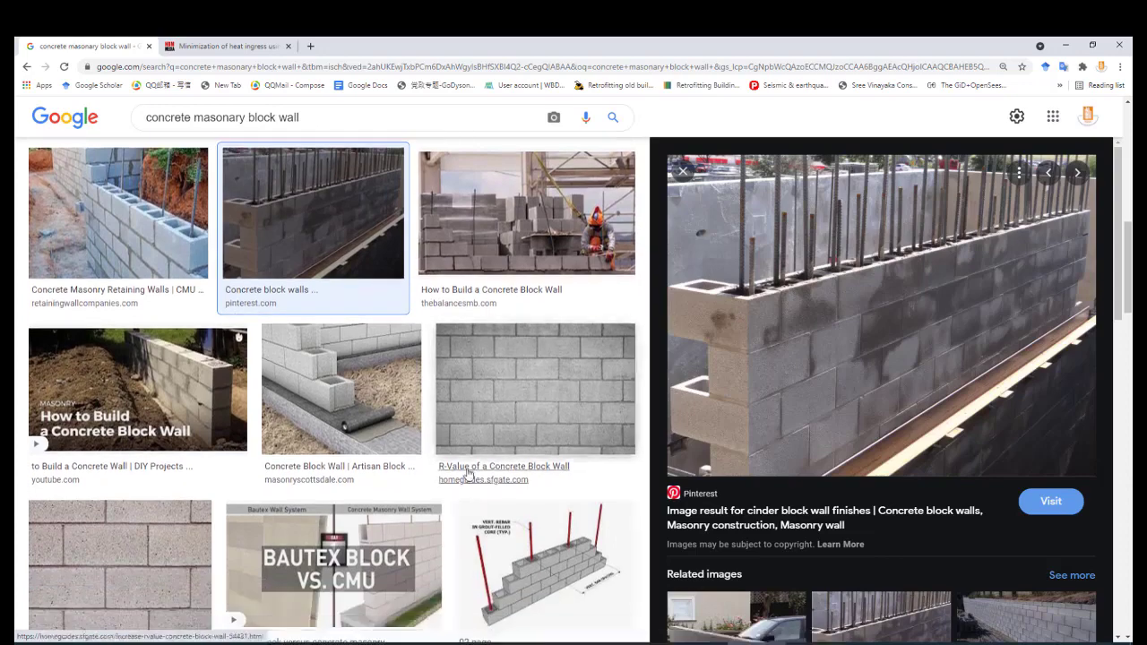
scroll(475, 478, down, 2)
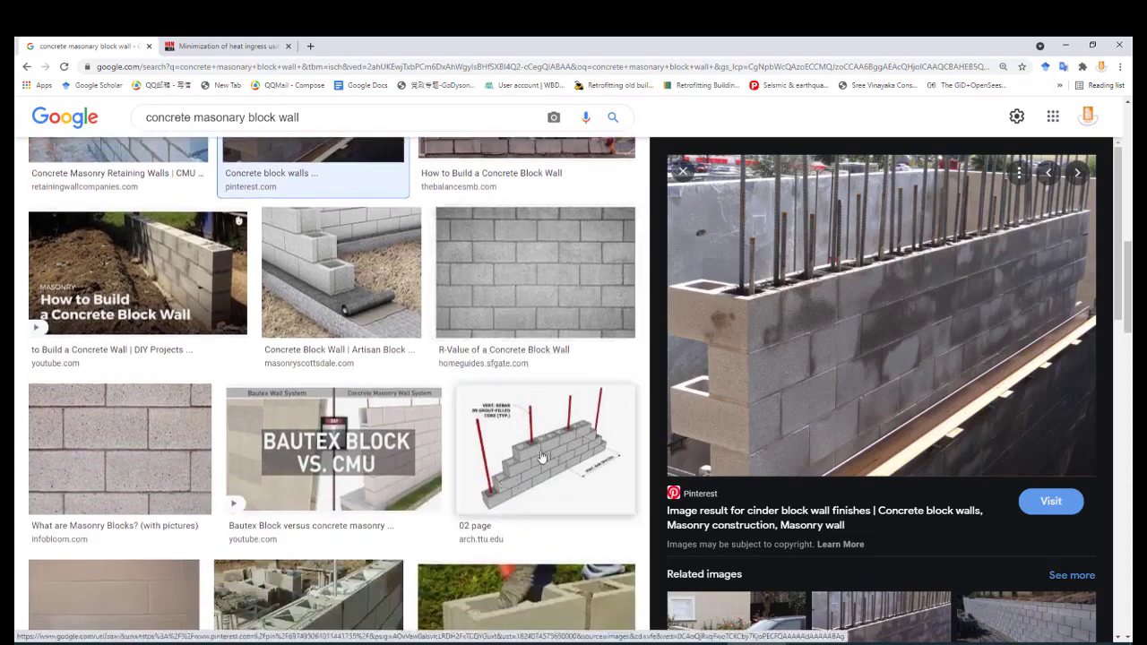
scroll(543, 458, down, 1)
scroll(548, 380, down, 1)
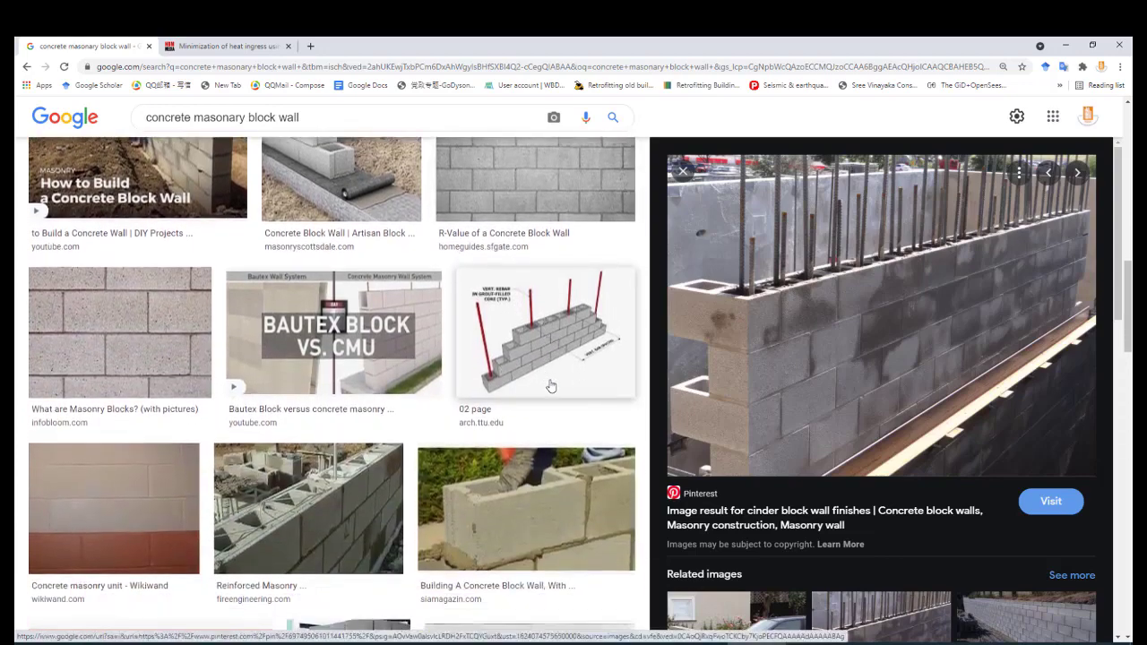
click(546, 352)
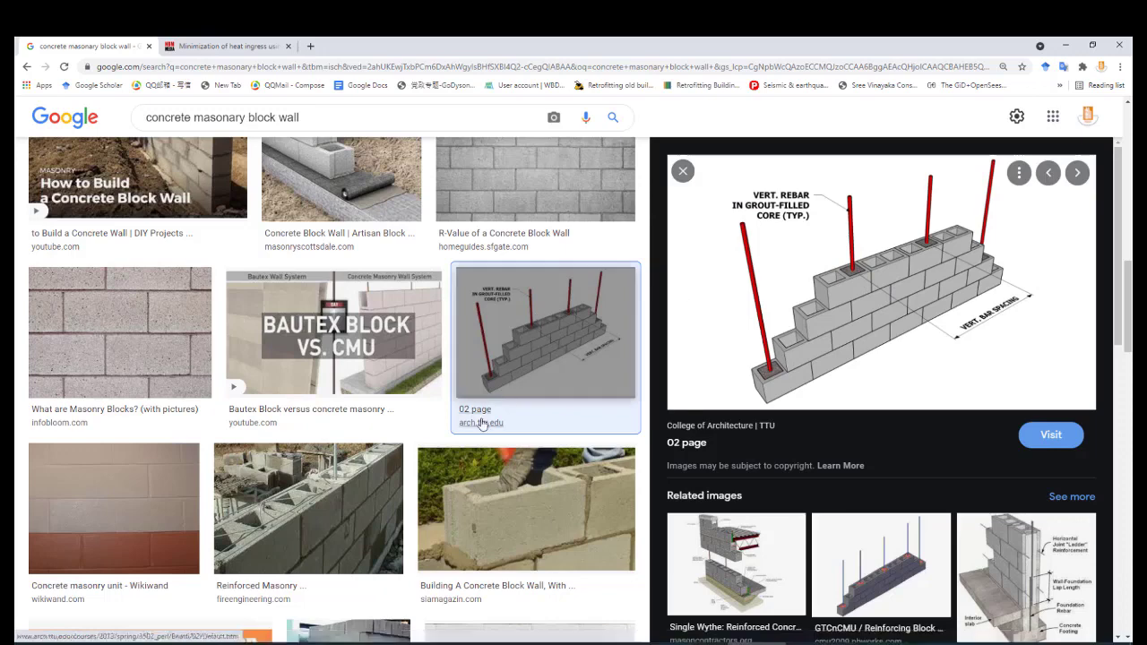
Step: Examine the related Single Wythe: Reinforced Concrete Block detail and the CMU Wall Construction picture
scroll(494, 422, down, 3)
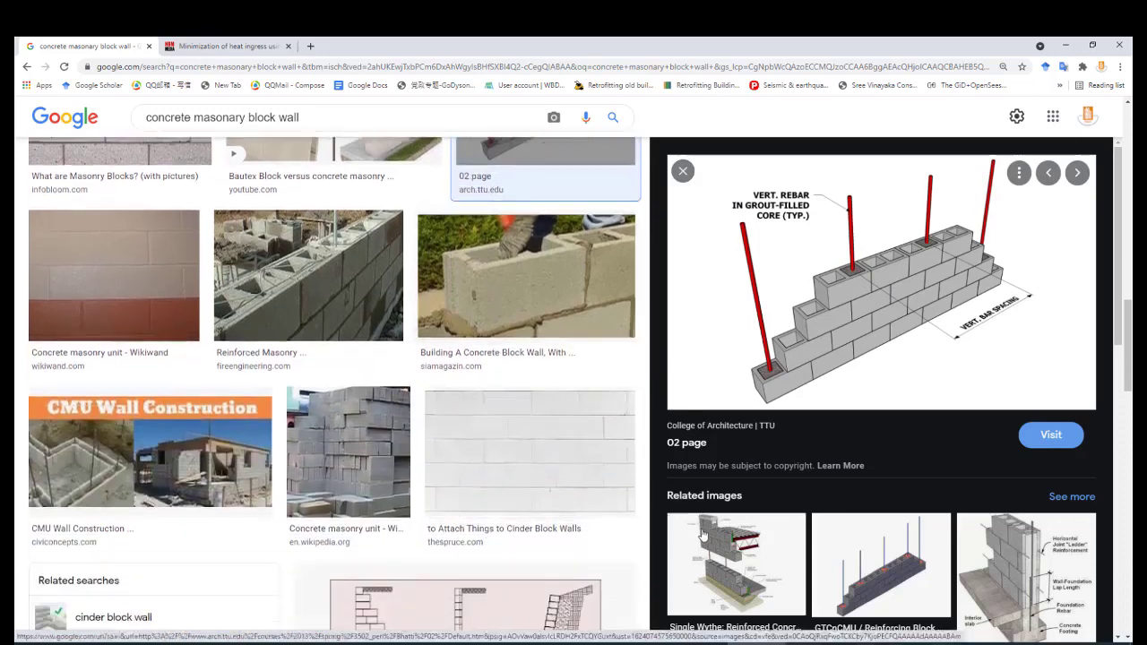
click(703, 535)
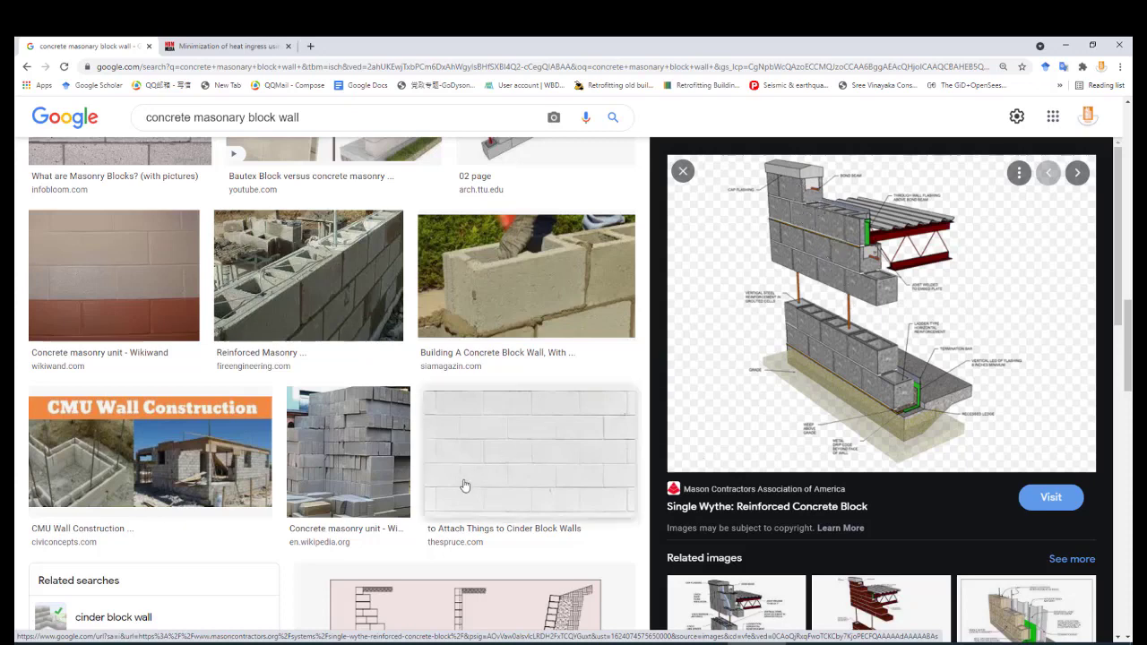
click(249, 482)
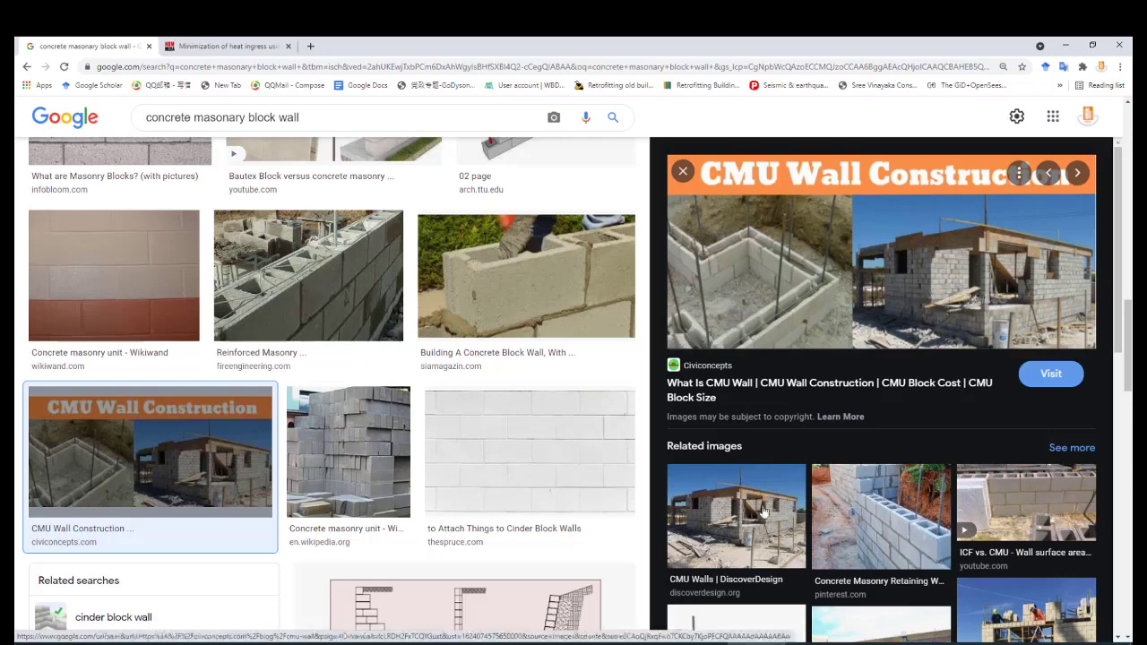
Step: Switch to the Word document Masonry wall design.docx and reshape the sketch's door rectangle into a shorter, wider window opening in mid-wall
click(581, 643)
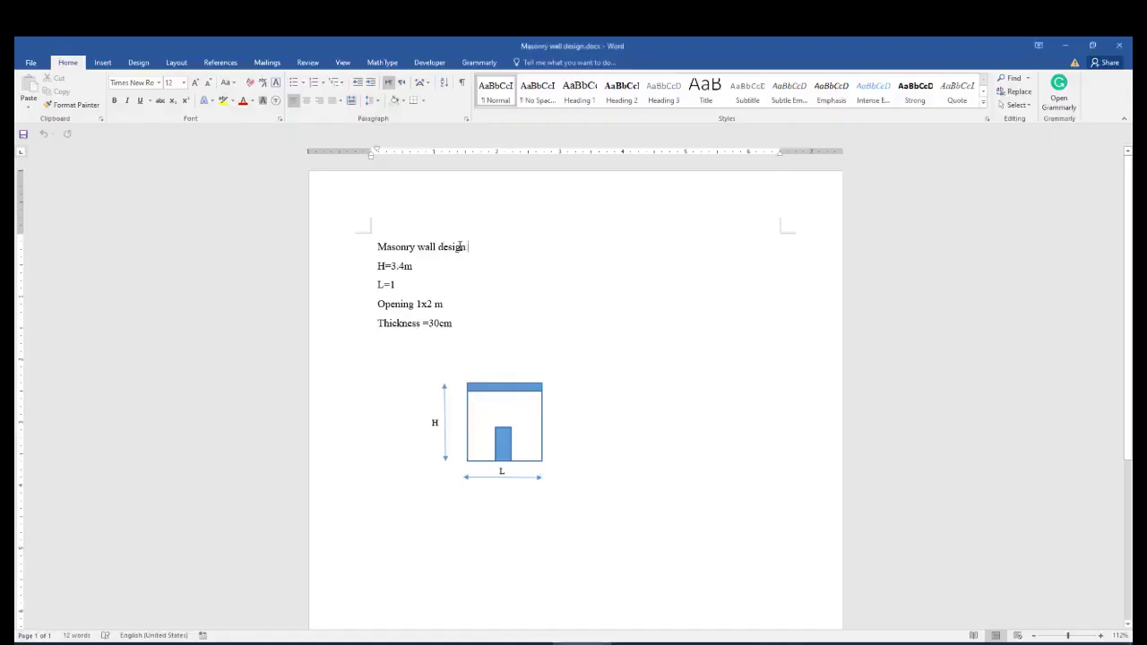
drag(377, 266, 415, 266)
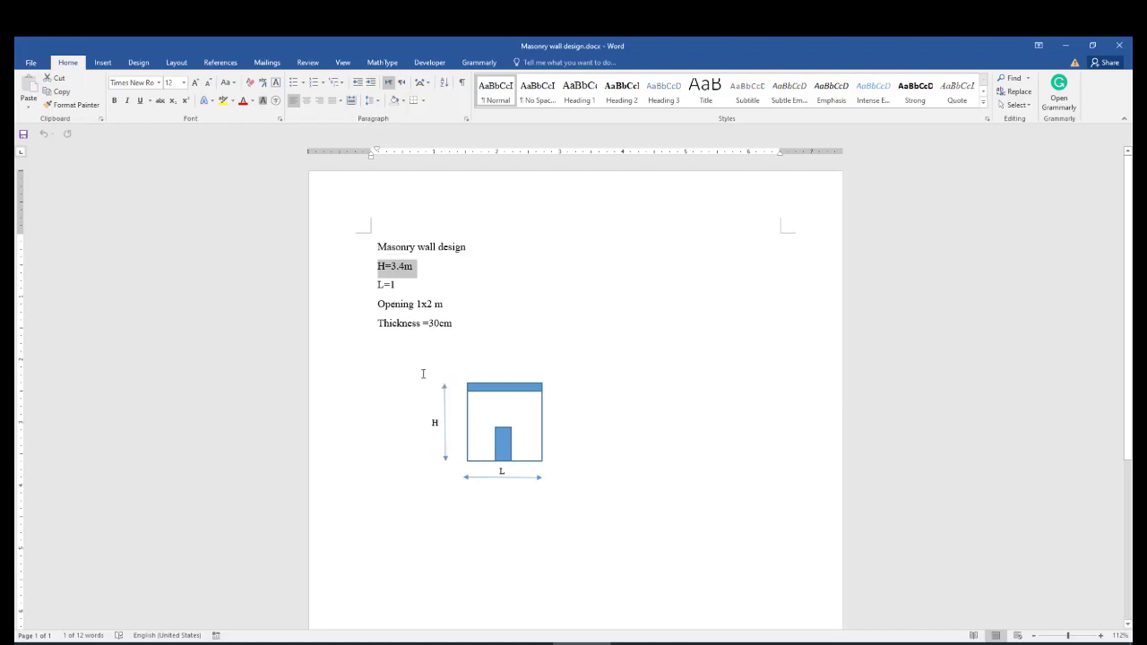
click(400, 270)
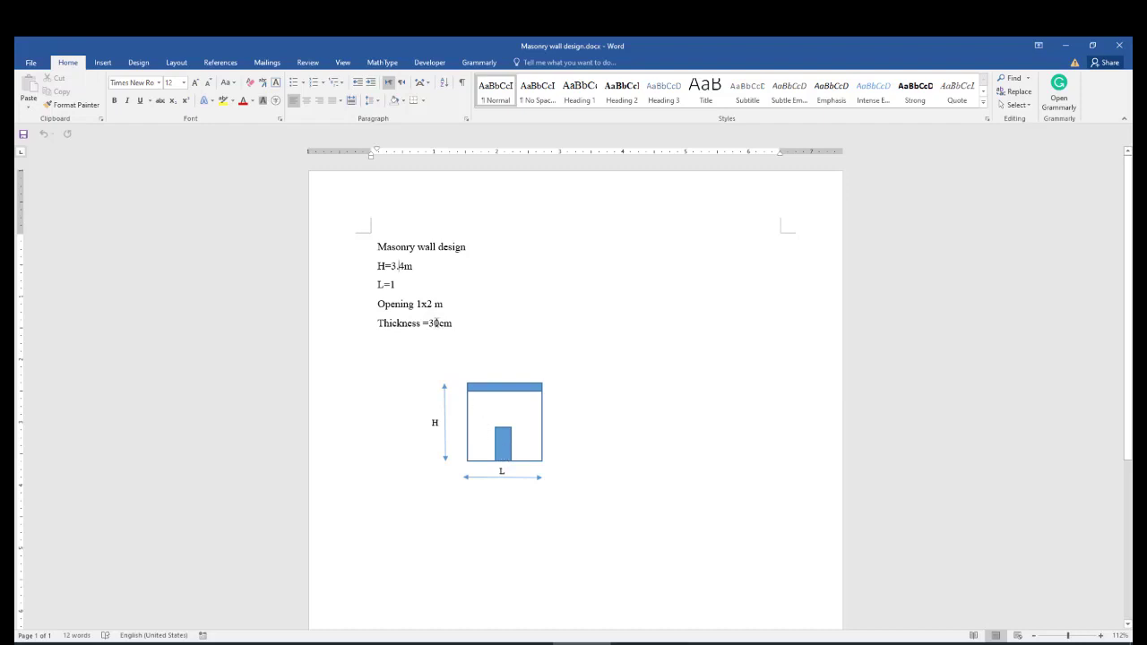
click(502, 444)
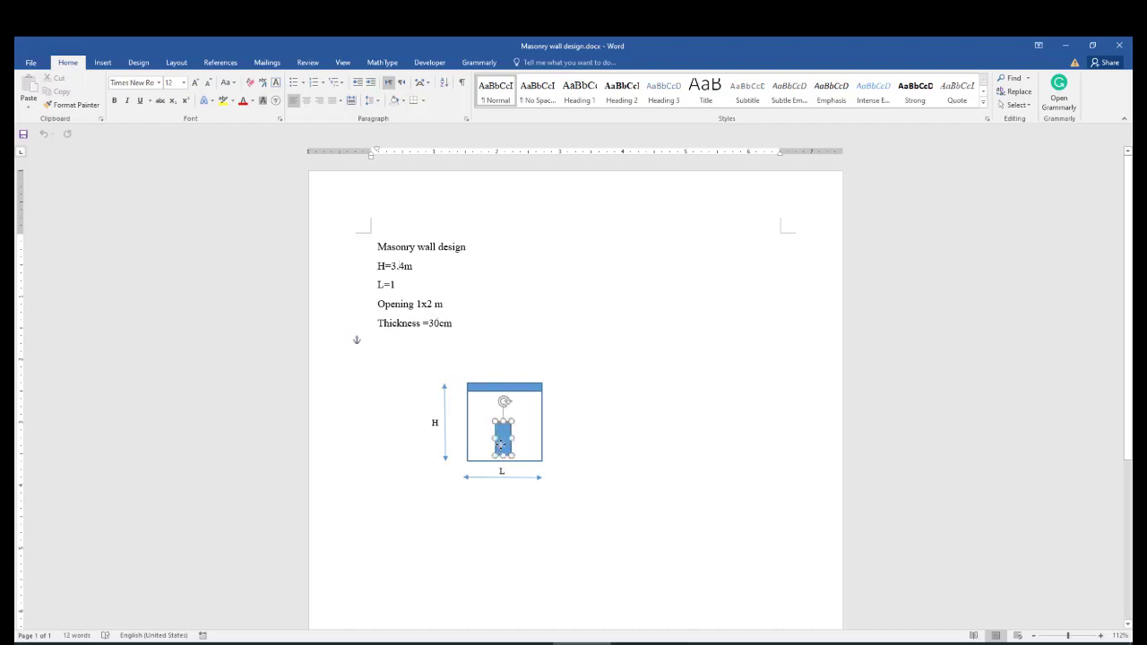
drag(502, 444, 519, 428)
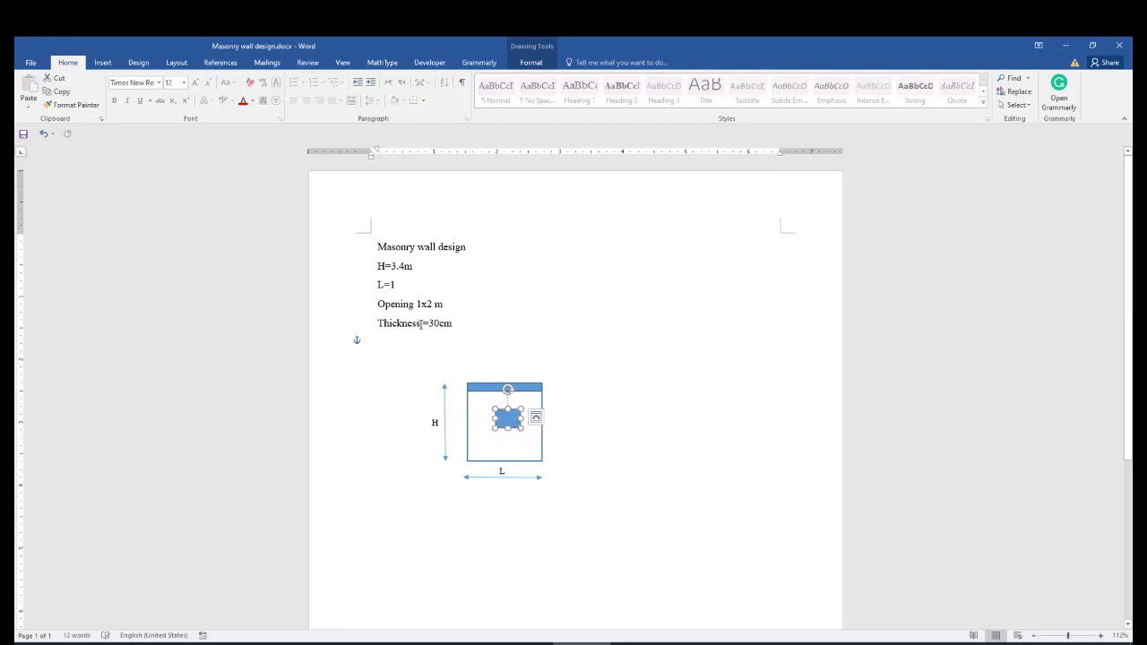
Step: Change the opening size in the wall data list to 1.4X1.6 M, keeping the thickness entry on its own line
drag(422, 304, 415, 304)
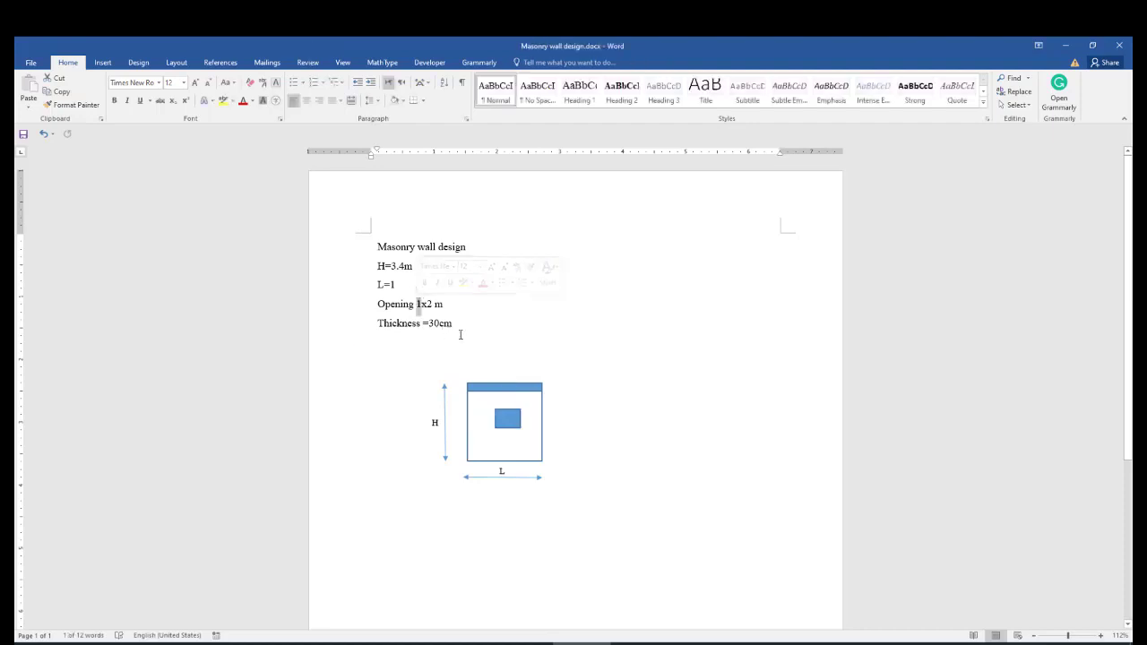
key(End)
key(Delete)
key(Left)
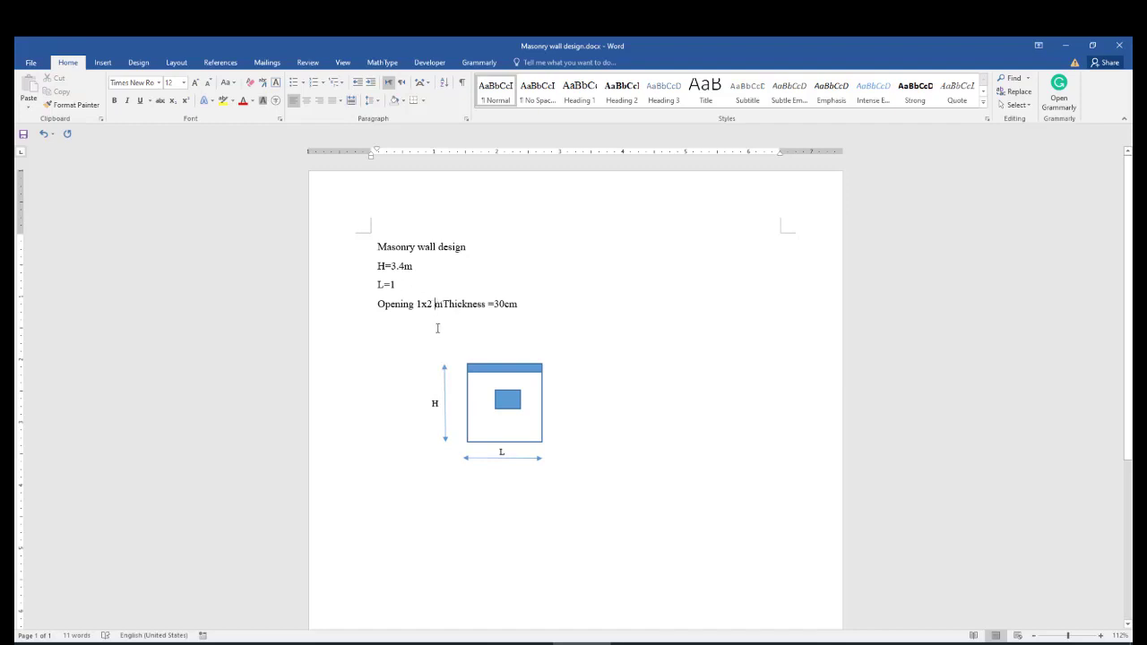
key(Return)
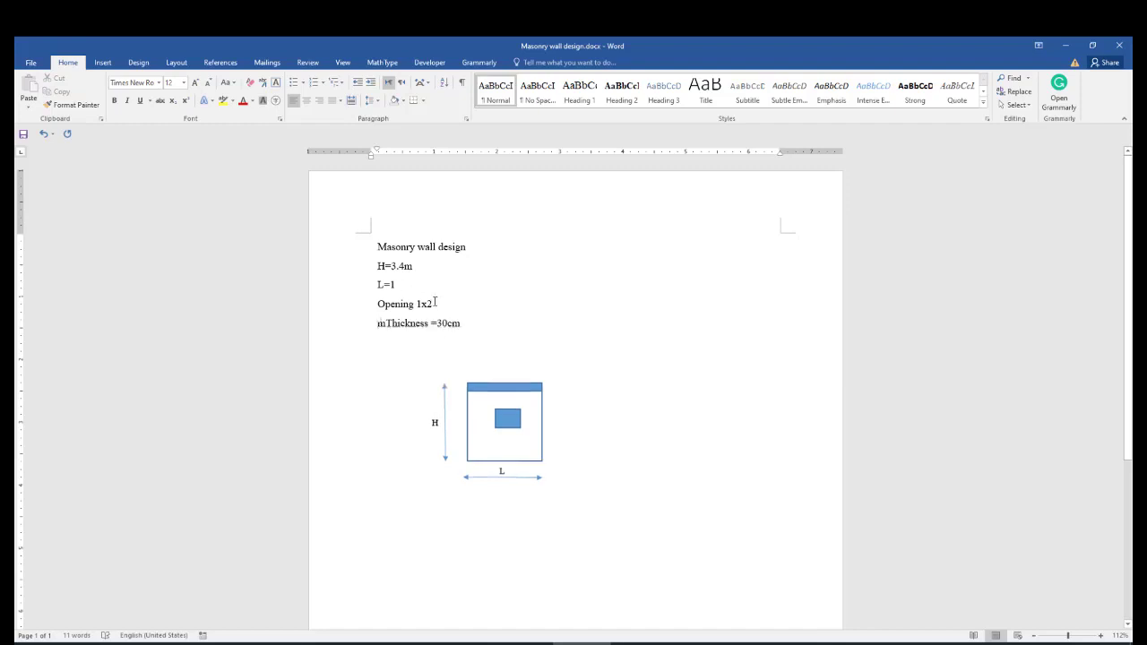
drag(434, 303, 415, 304)
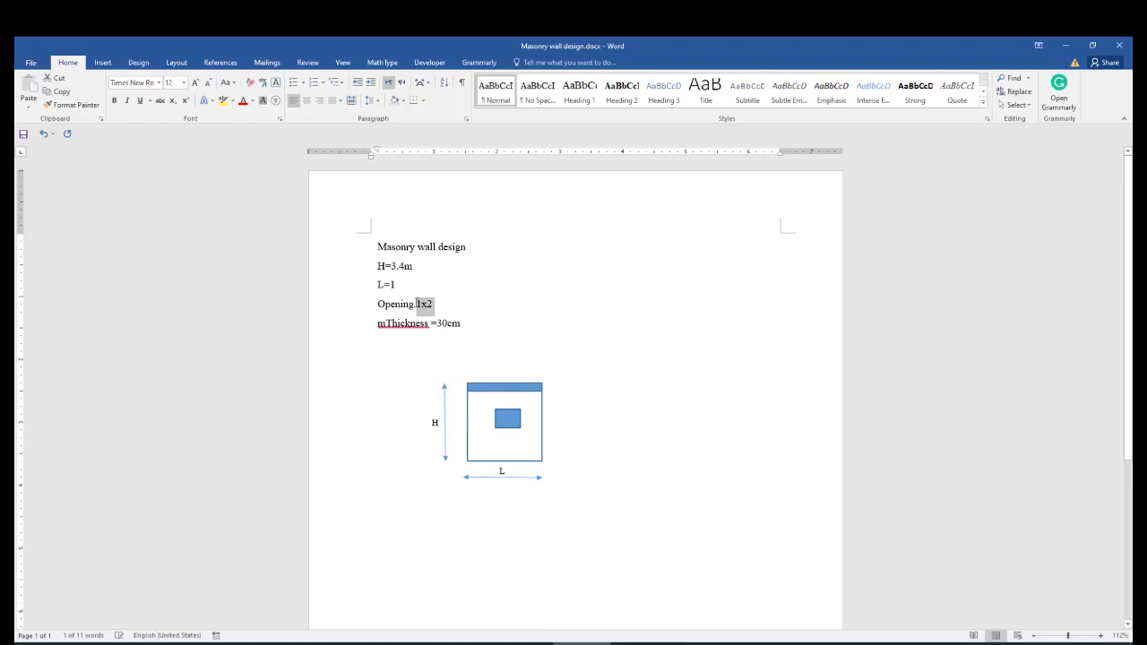
text(1.4X)
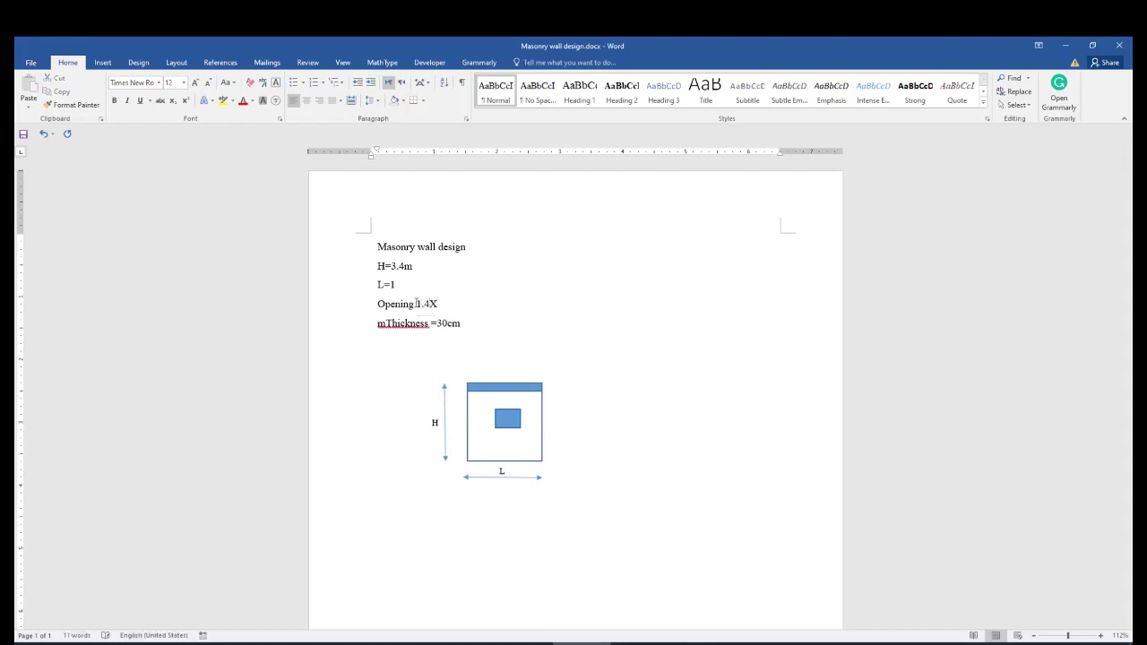
text(1.6)
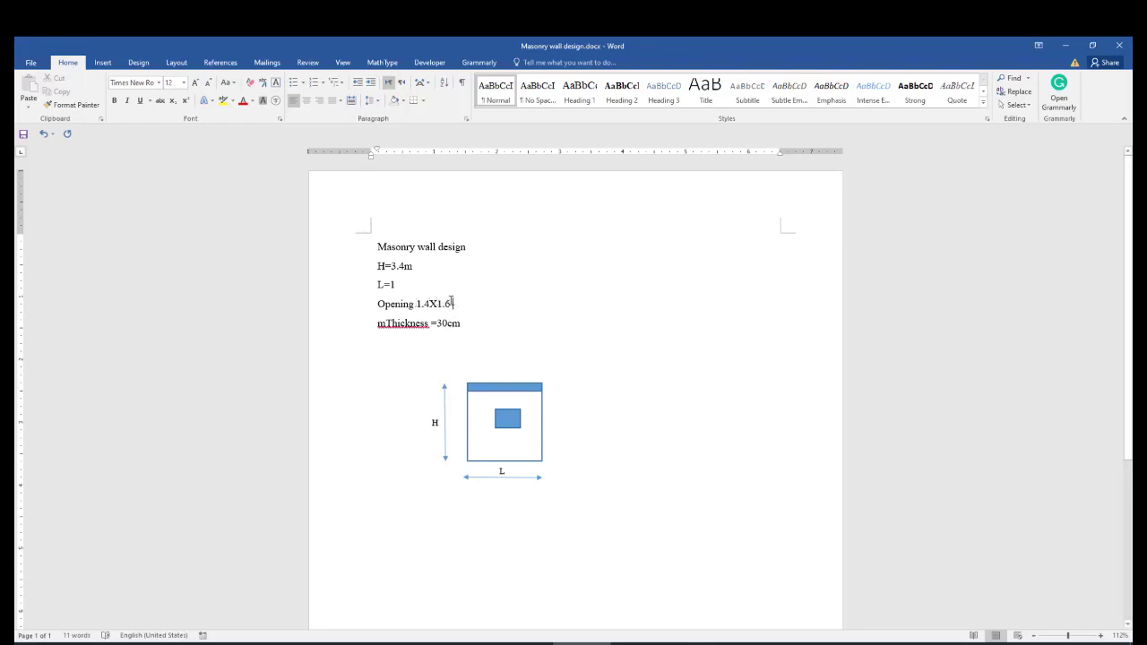
text( M)
Step: Remove the stray "m" before Thickness and set the wall thickness to 25 cm
drag(386, 326, 429, 325)
key(BackSpace)
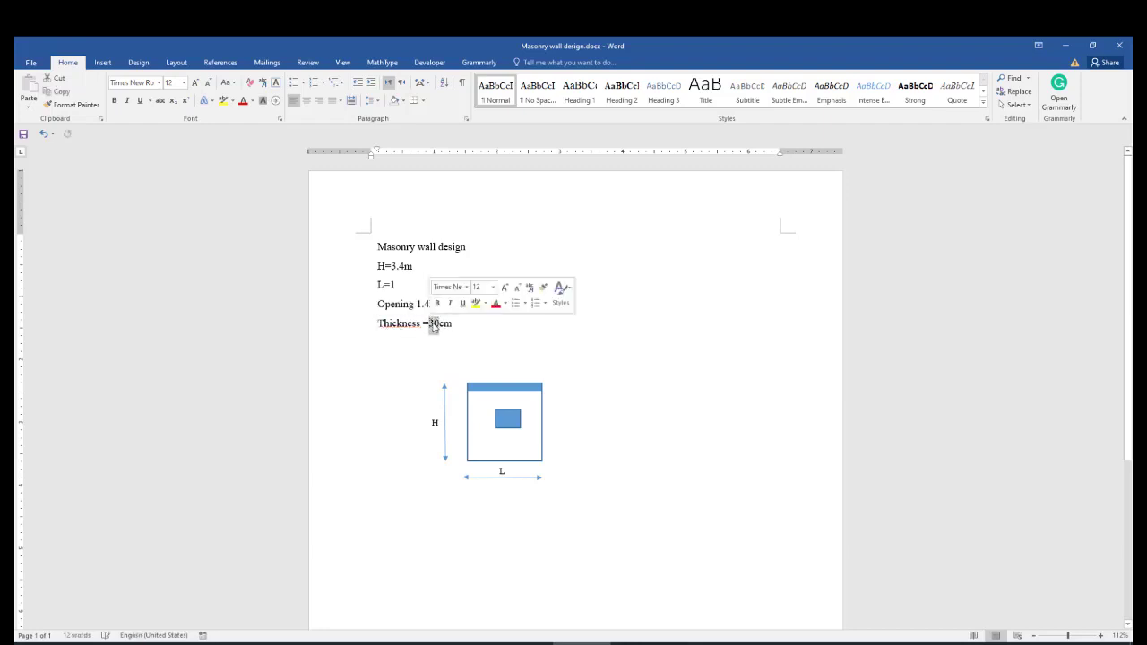
text(25)
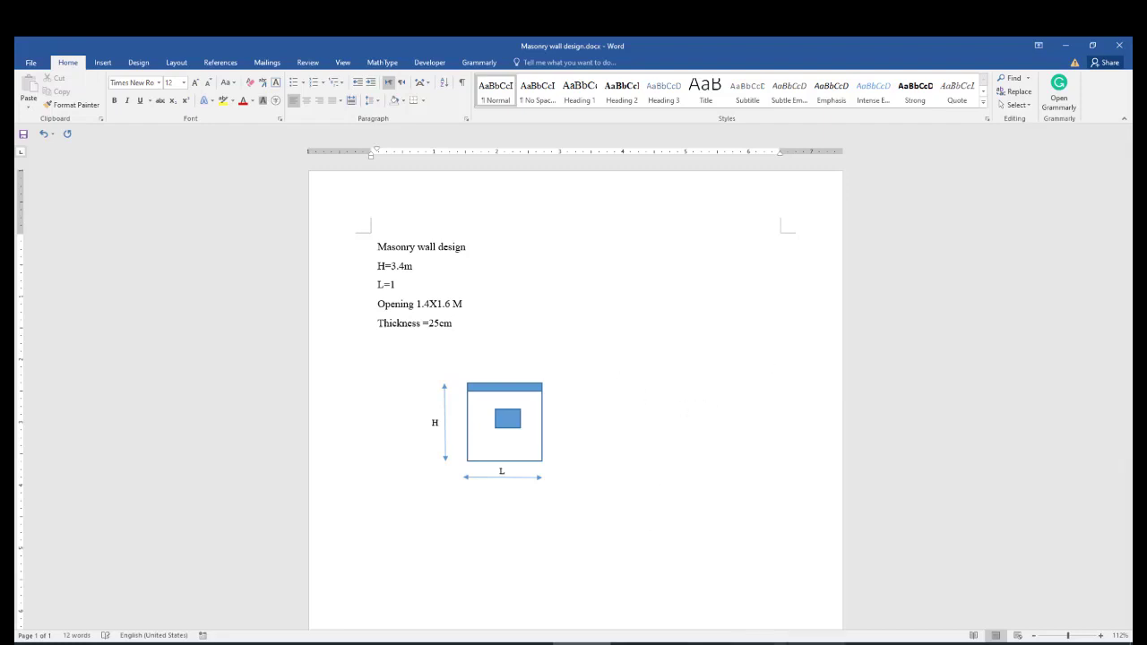
Step: Switch to the ASDIP Concrete Project Manager and add a Concrete / Masonry Bearing Wall calculation named "M WALL 25cm"
click(640, 643)
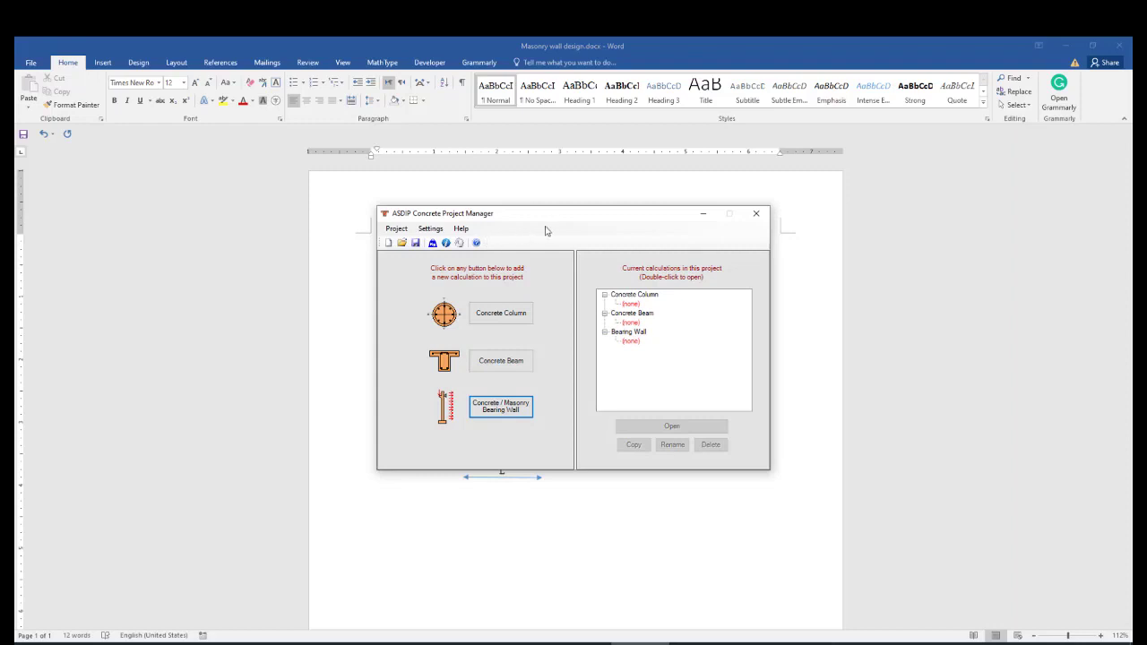
click(501, 410)
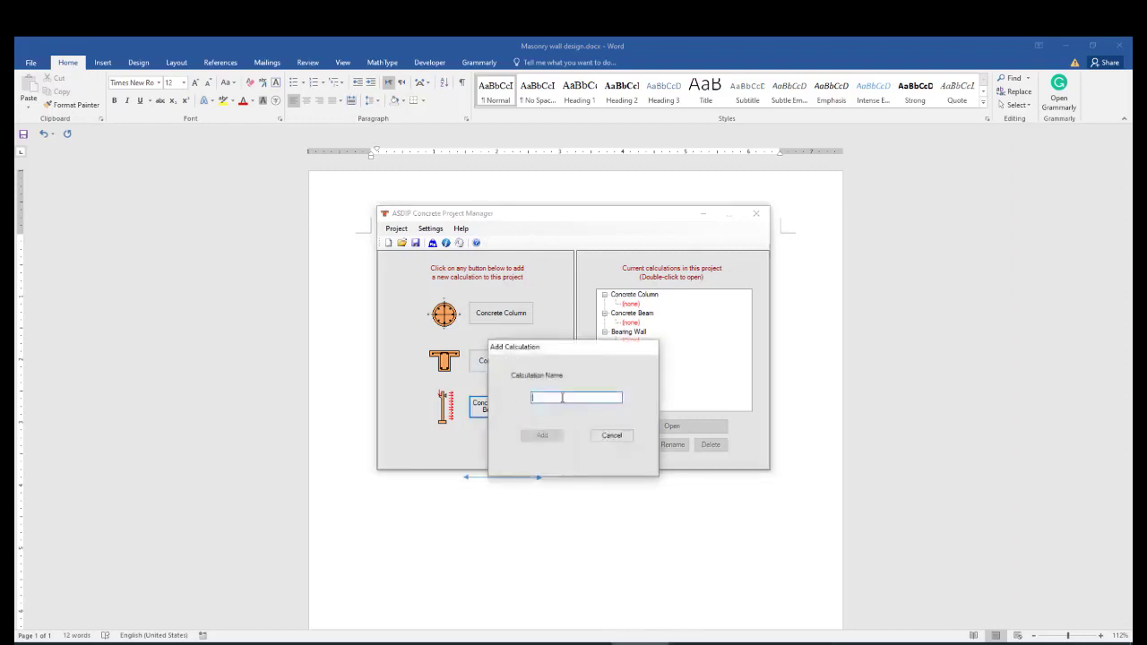
text(wall)
key(BackSpace)
key(BackSpace)
key(BackSpace)
text(M WALL 25cm)
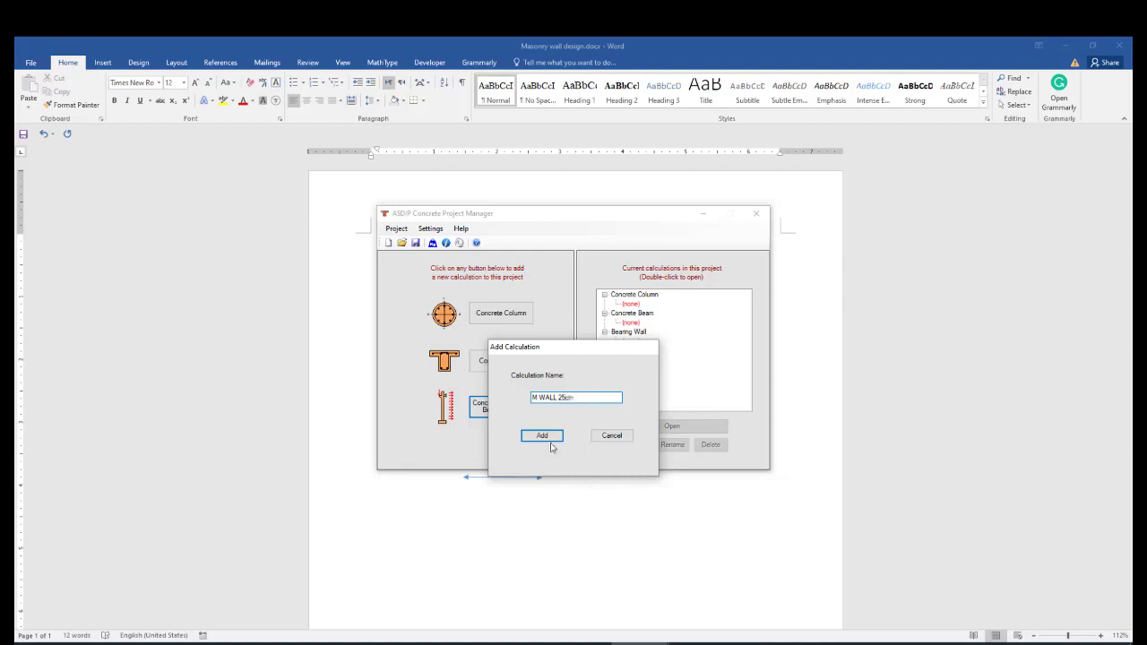
click(543, 436)
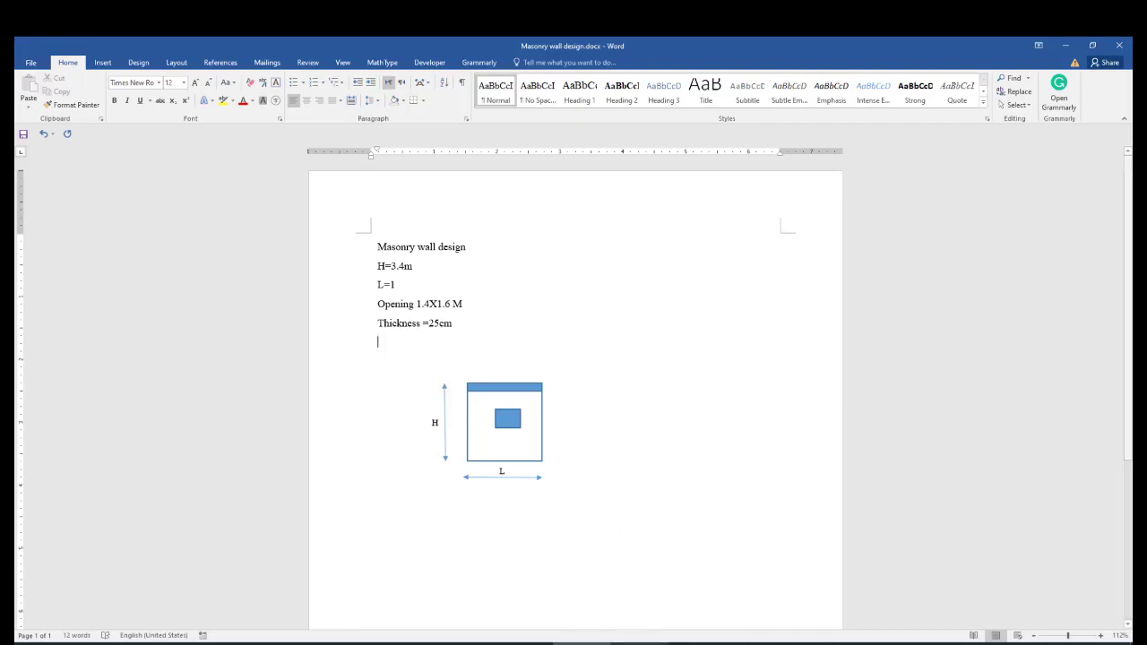
Step: Return to the ASDIP Concrete Project Manager, open the M WALL 25cm calculation and reposition its design window
click(639, 644)
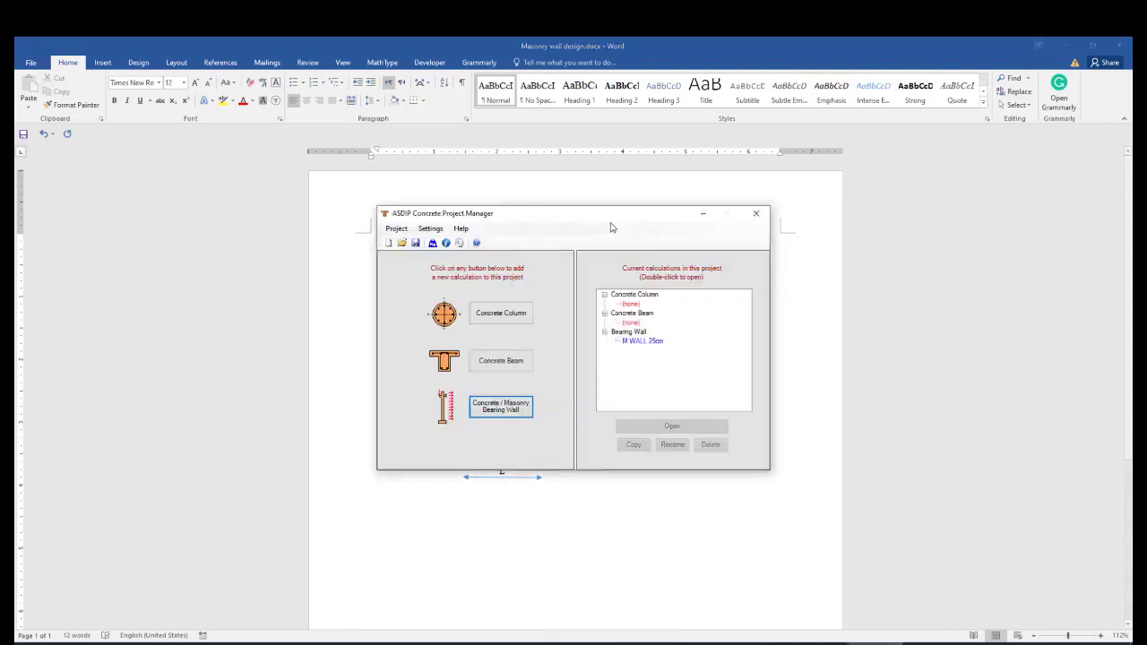
click(642, 341)
click(653, 426)
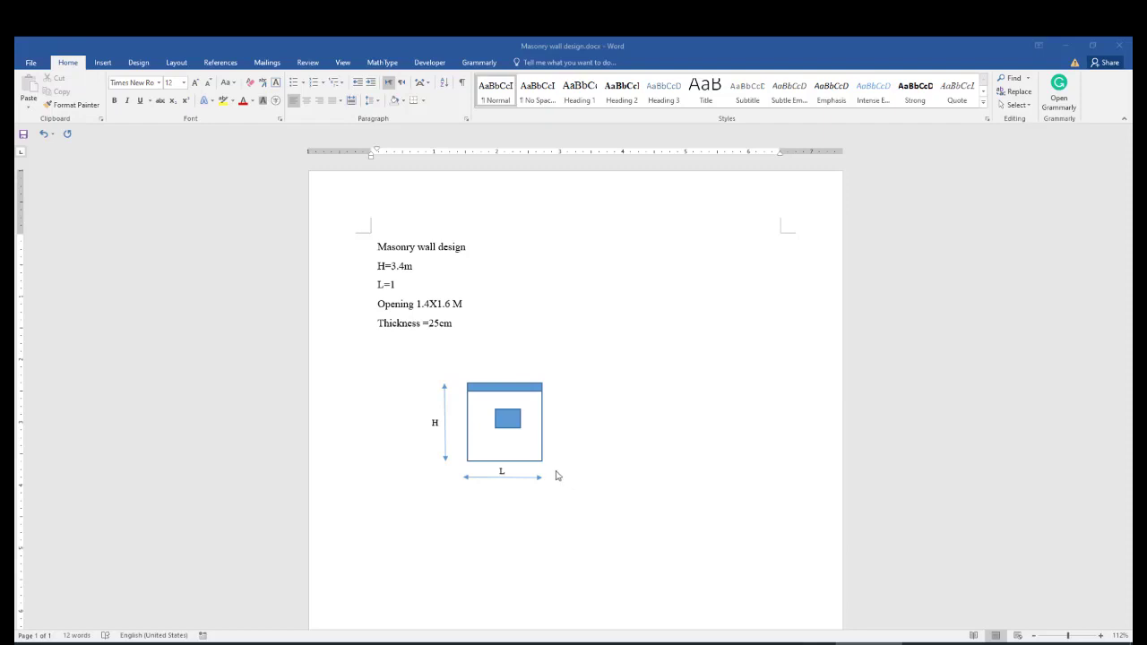
key(alt+Tab)
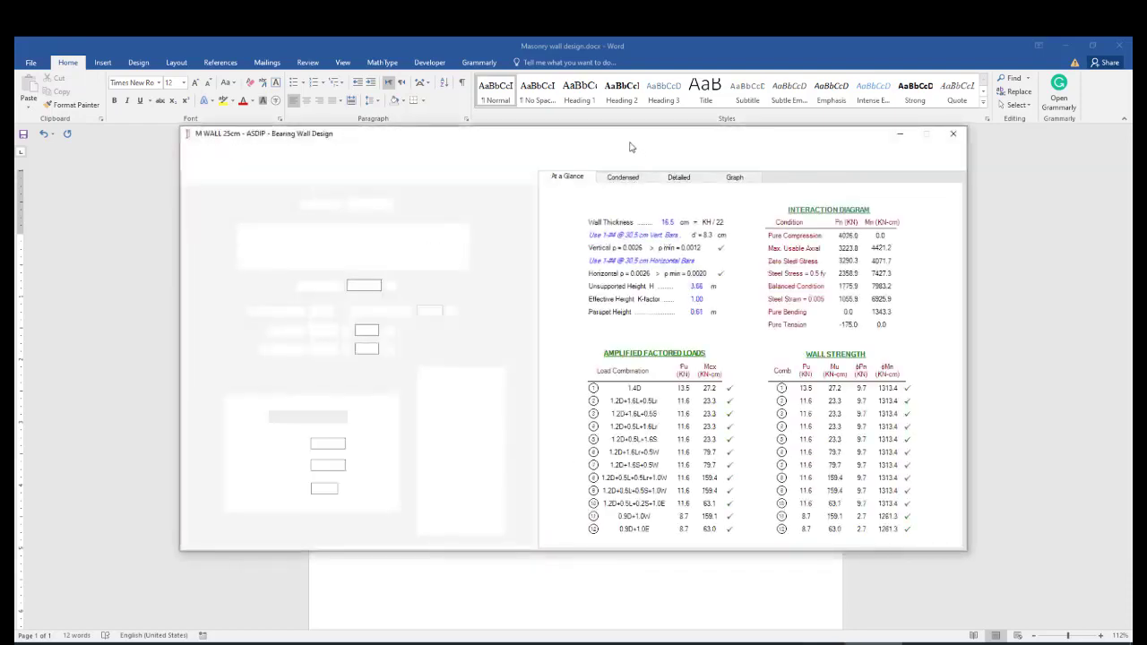
drag(630, 142, 690, 161)
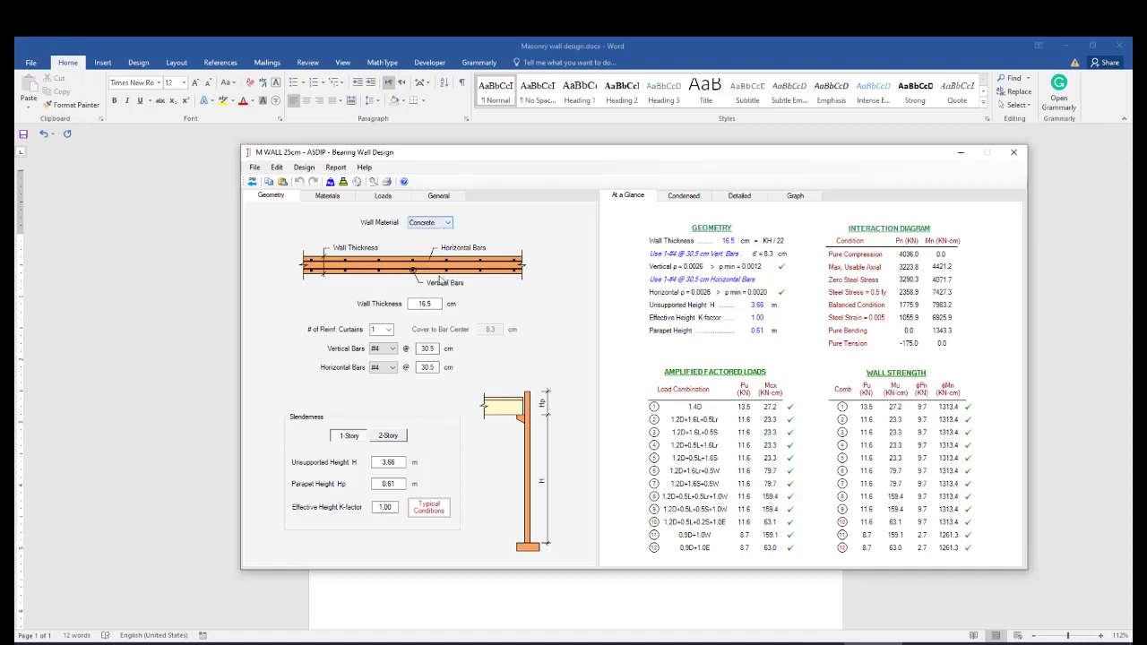
Step: Set the wall material to Masonry with a 25 cm thickness and one reinforcement curtain, leaving it without solid grouting
click(425, 224)
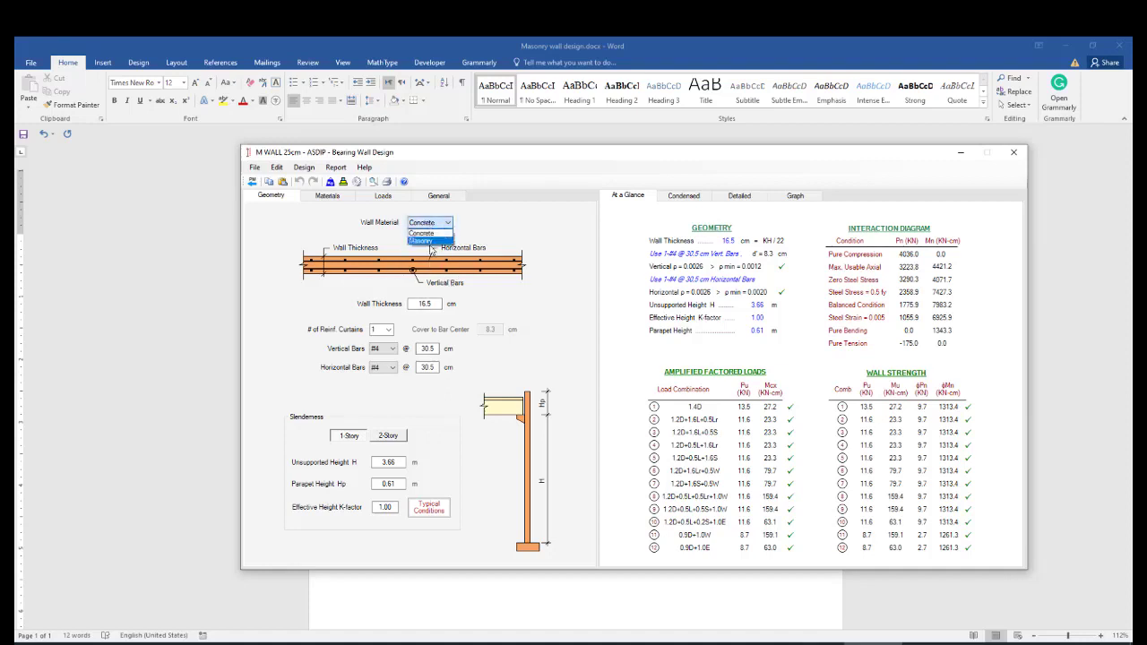
click(429, 245)
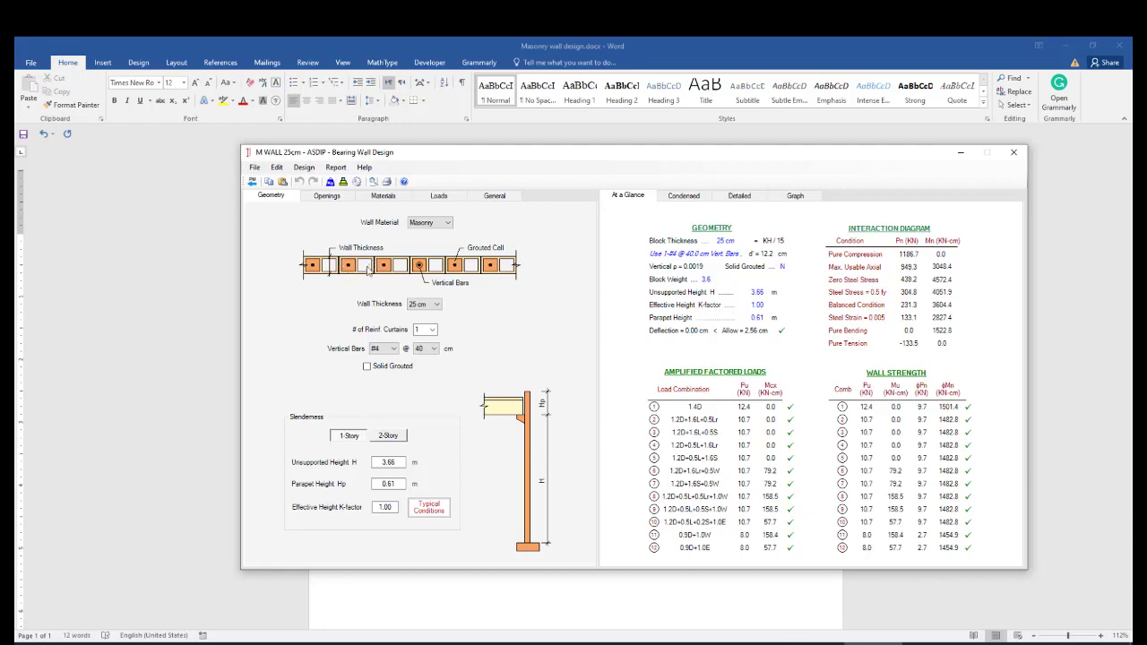
click(367, 368)
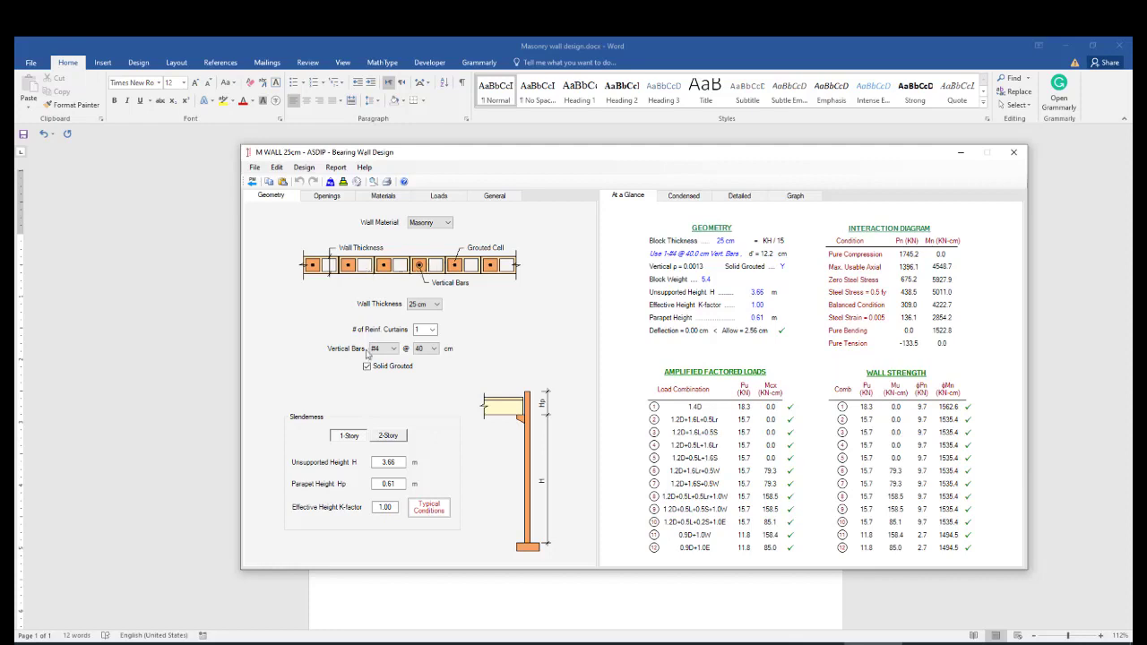
click(366, 366)
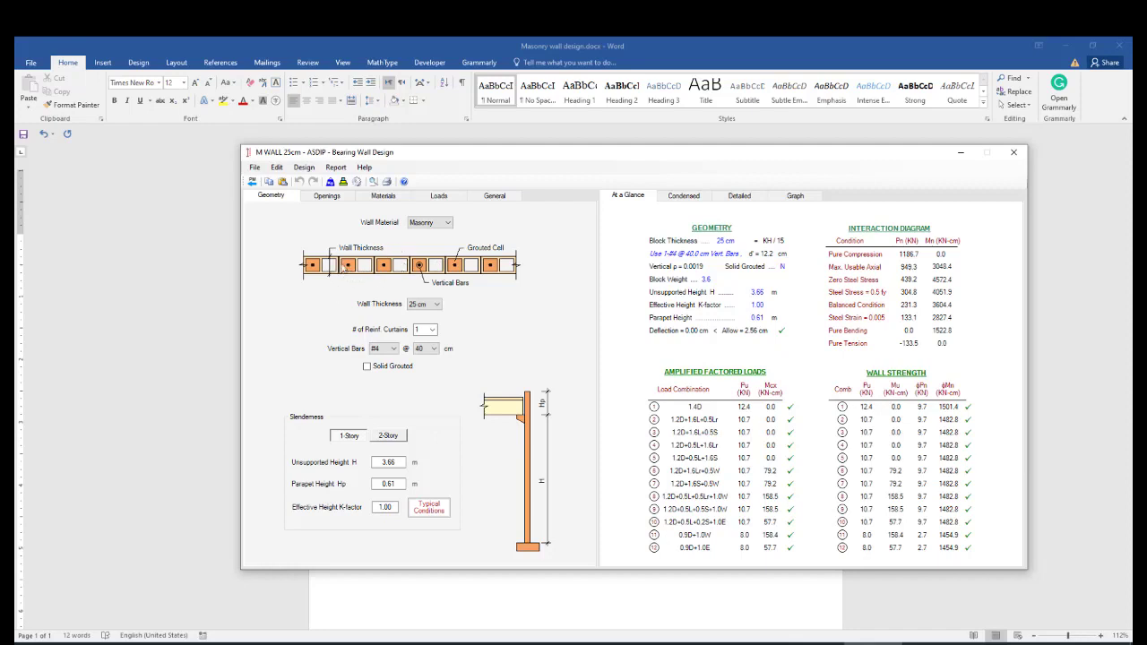
click(430, 305)
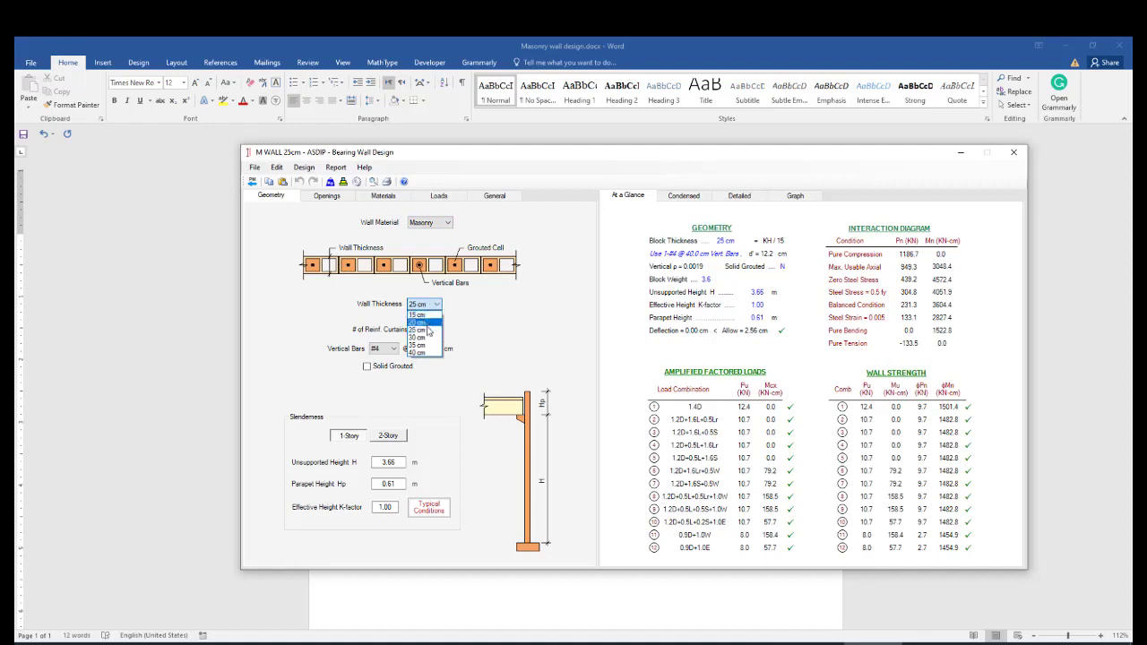
click(429, 331)
click(433, 330)
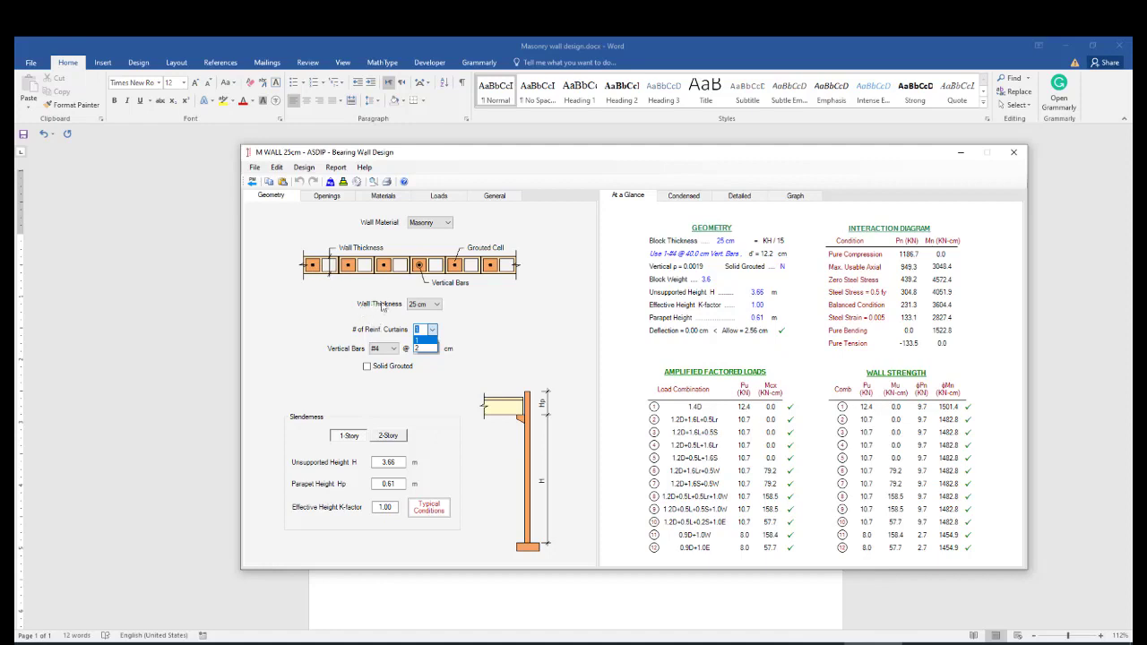
click(431, 333)
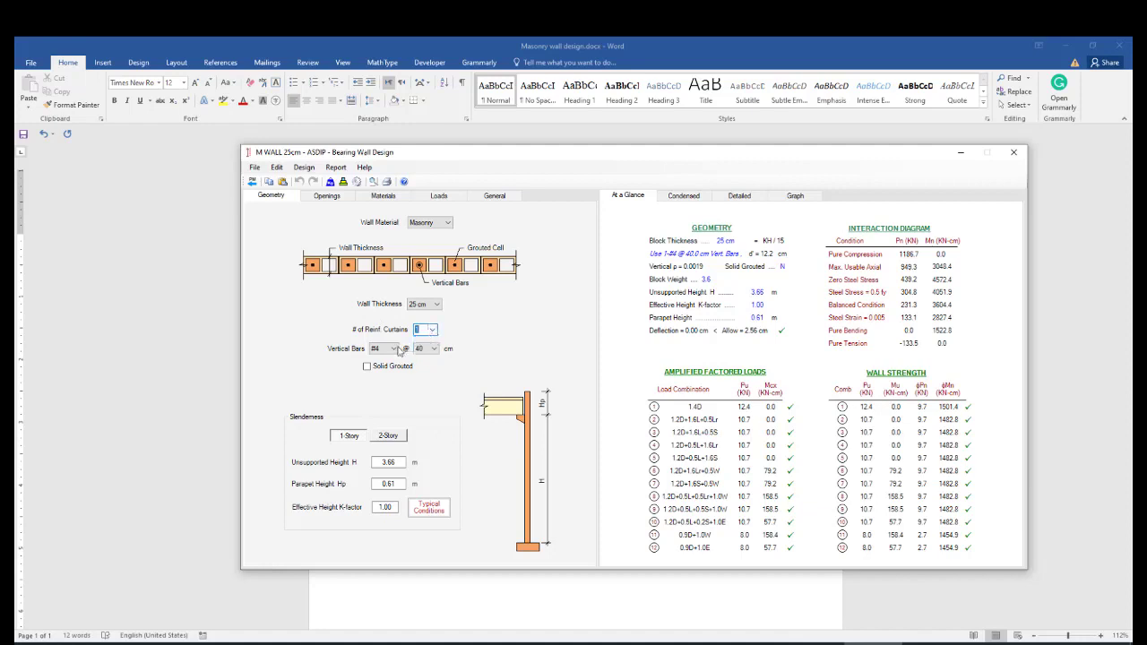
Step: Set the vertical bars to D10, trying a 20 cm spacing before settling on 40 cm without solid grouting
click(391, 348)
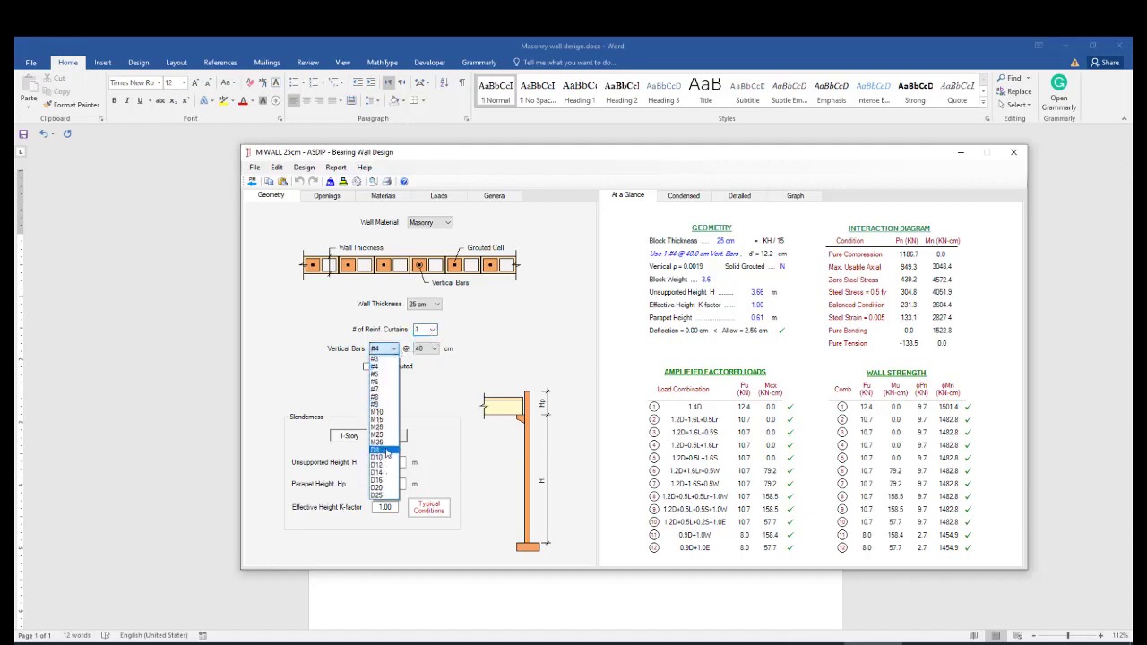
click(387, 458)
click(433, 349)
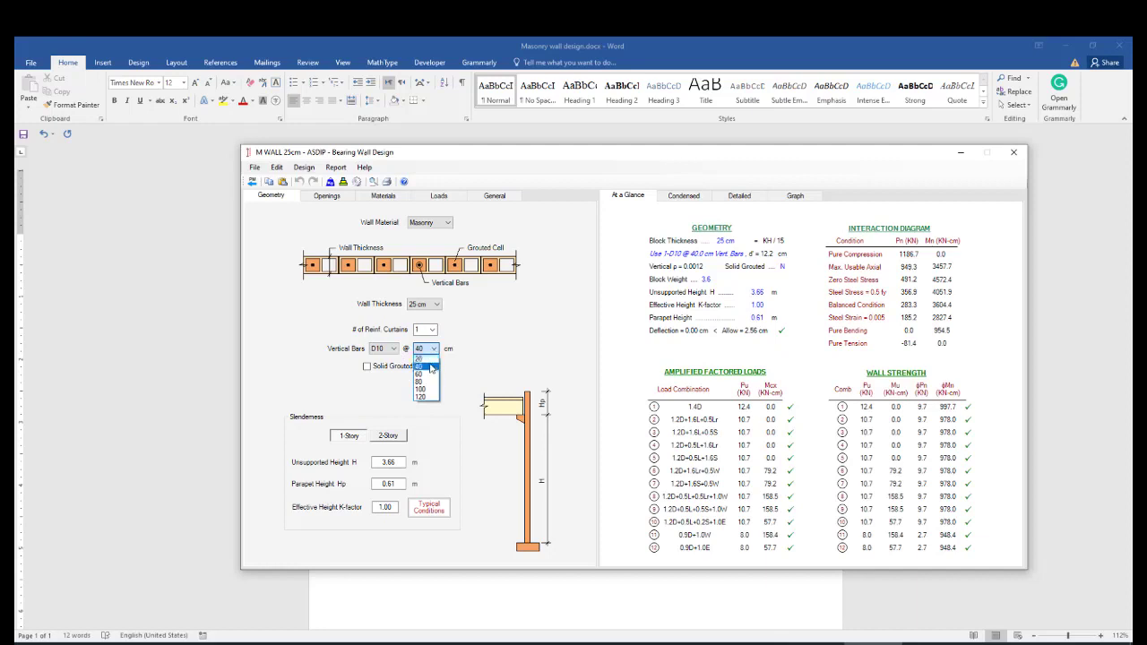
click(430, 359)
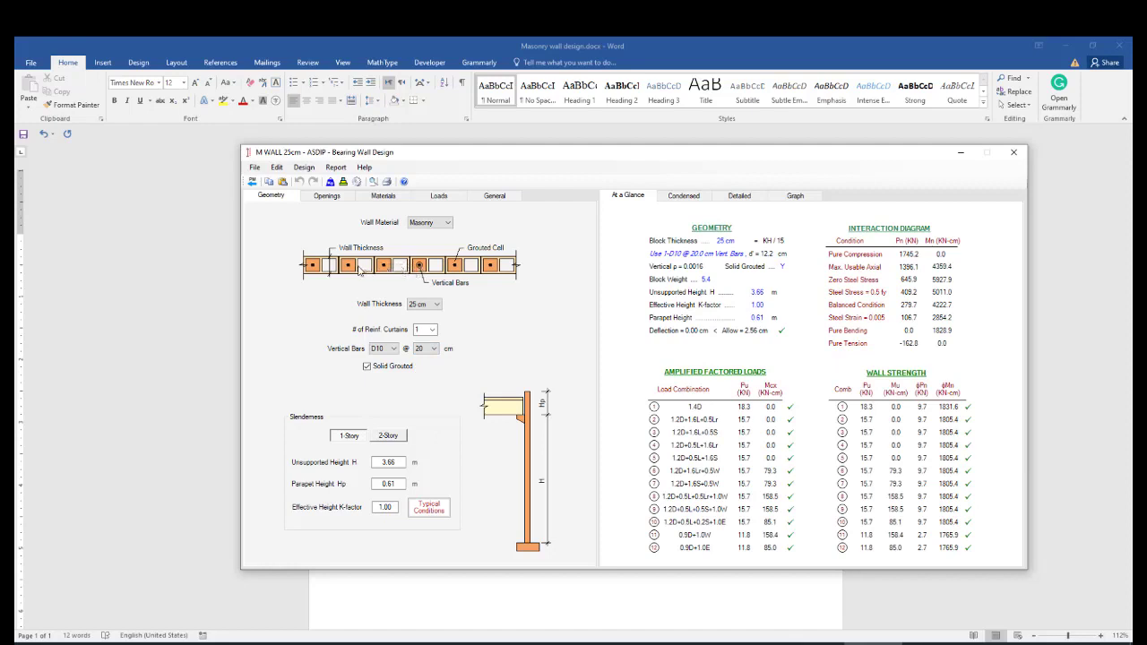
click(378, 367)
click(433, 349)
click(419, 366)
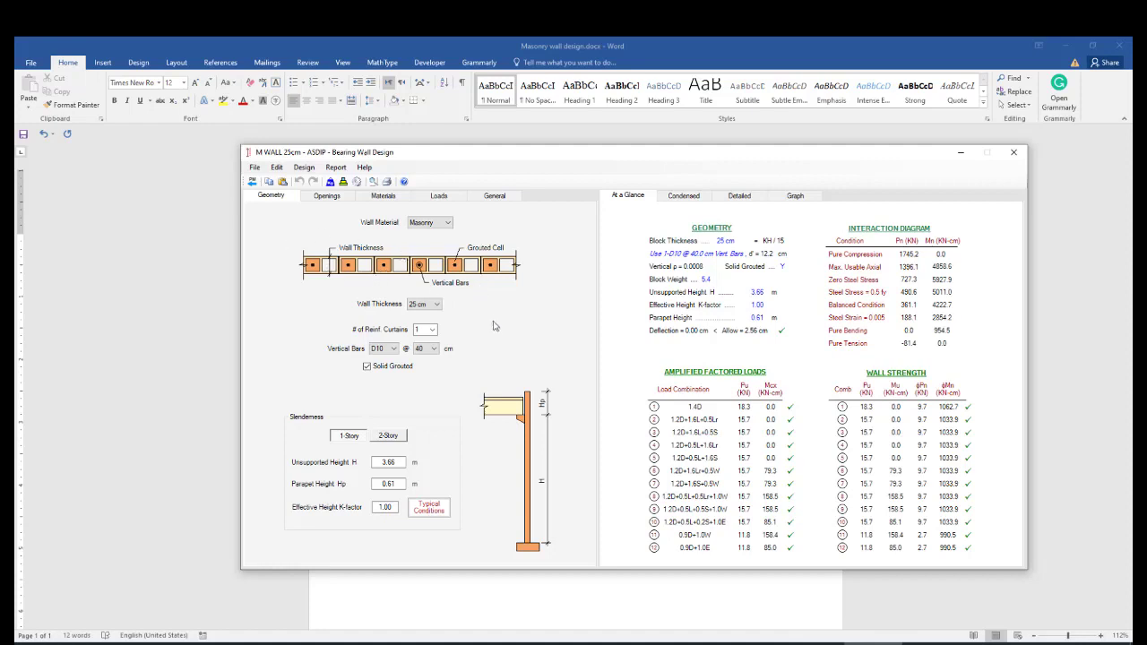
click(366, 366)
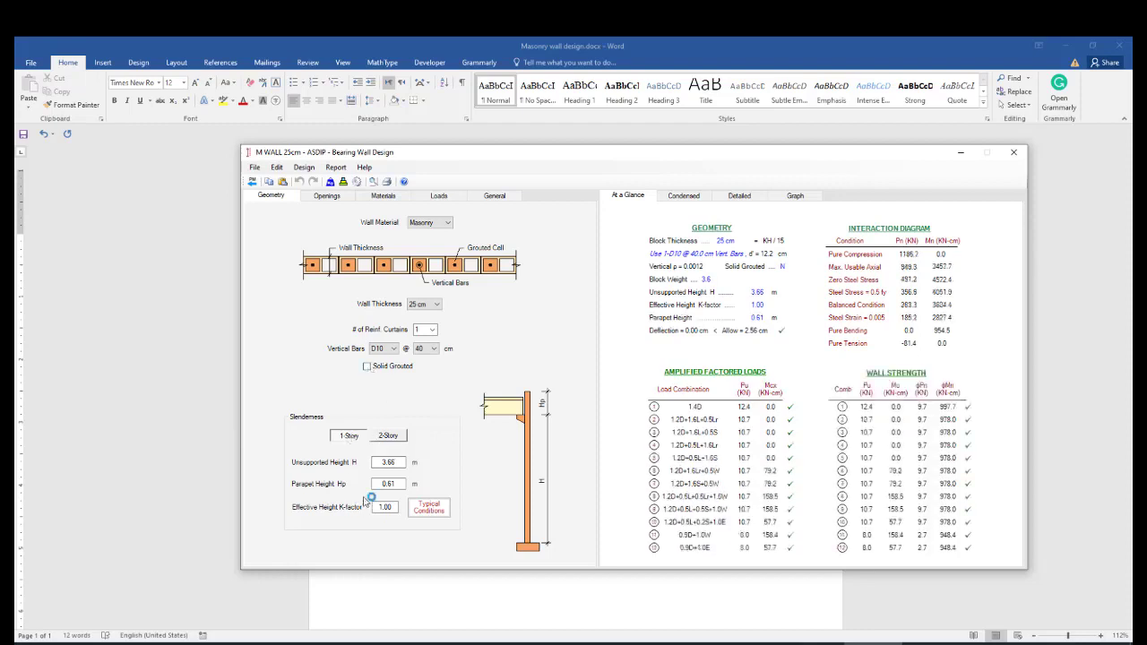
Step: Set the unsupported wall height to 3.4 m and the parapet height to 0.6 m
double_click(376, 460)
text(3.4)
double_click(391, 484)
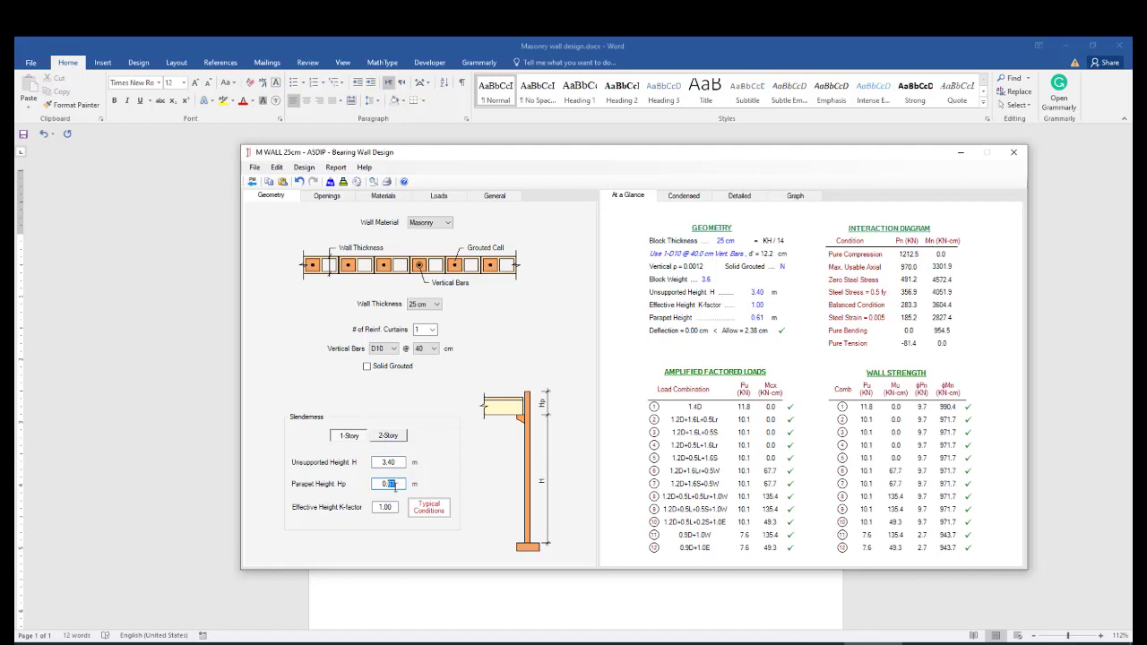
text(0.6)
Step: Draw a window opening in mid-wall and resize it to 160 by 160 cm, starting 60 cm above the ground
click(327, 197)
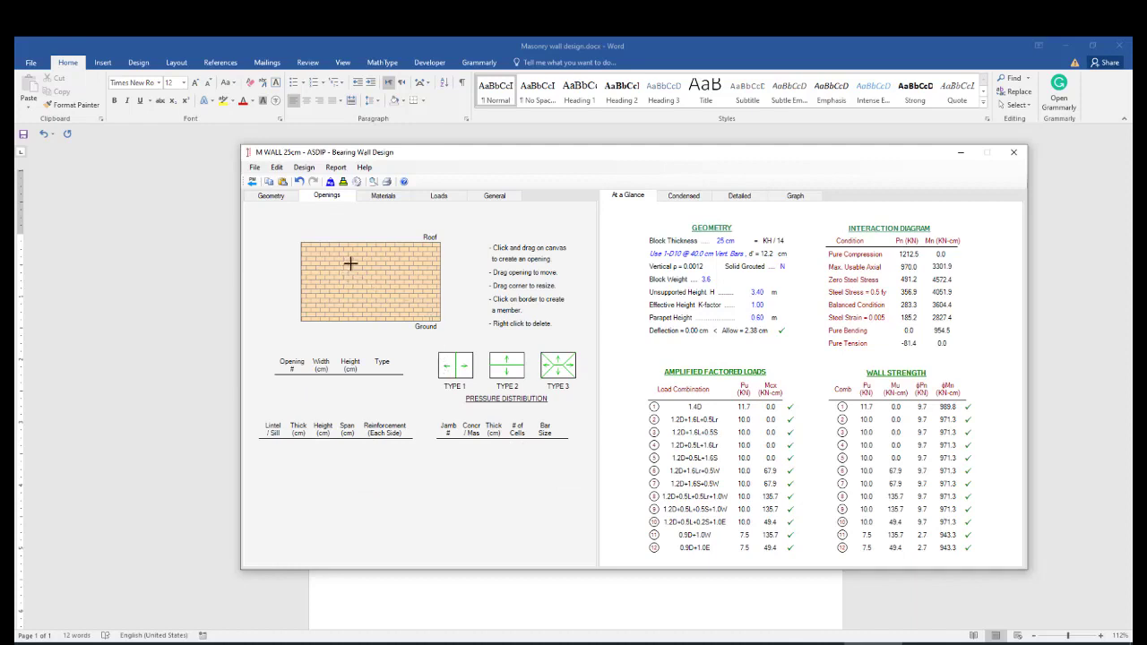
drag(350, 262, 389, 298)
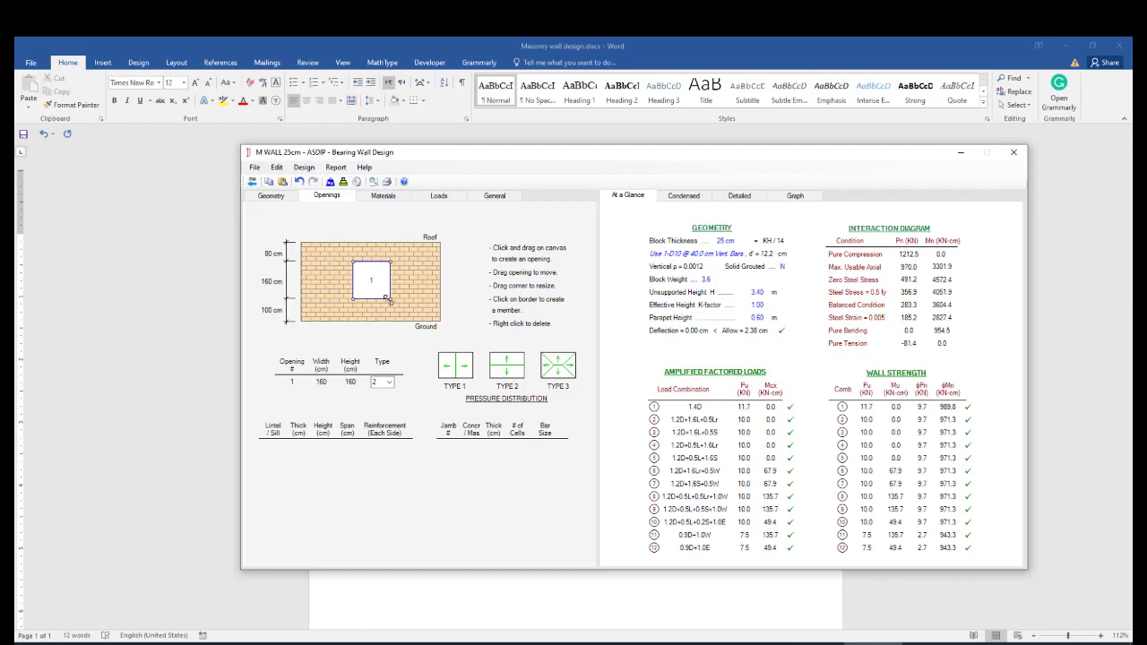
drag(387, 299, 387, 307)
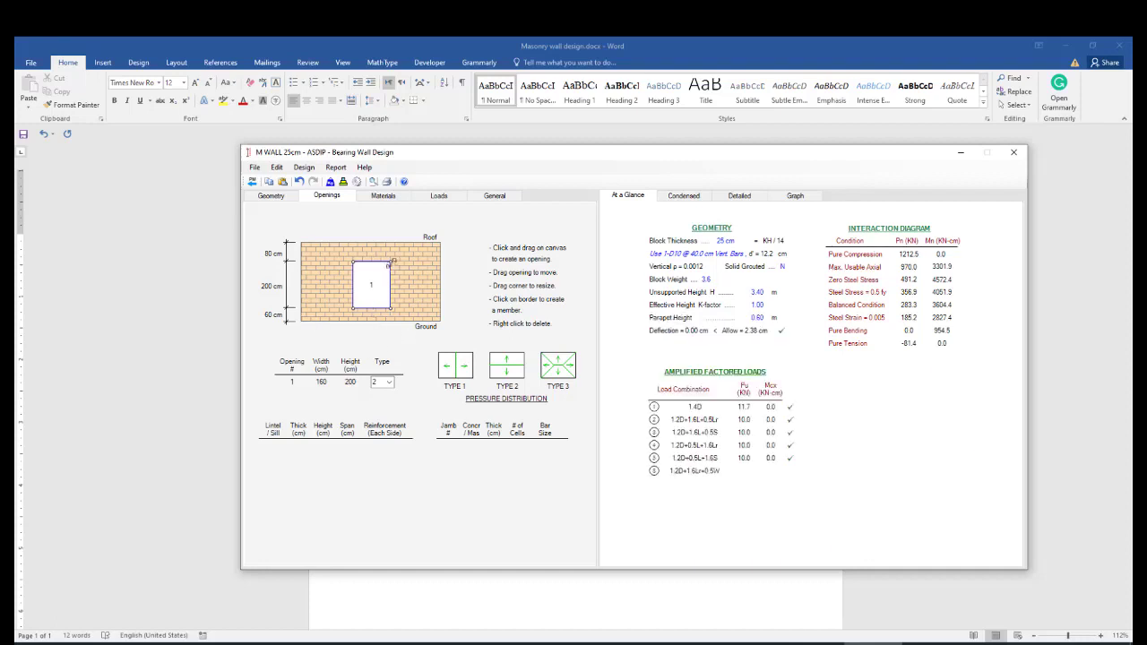
drag(391, 262, 391, 274)
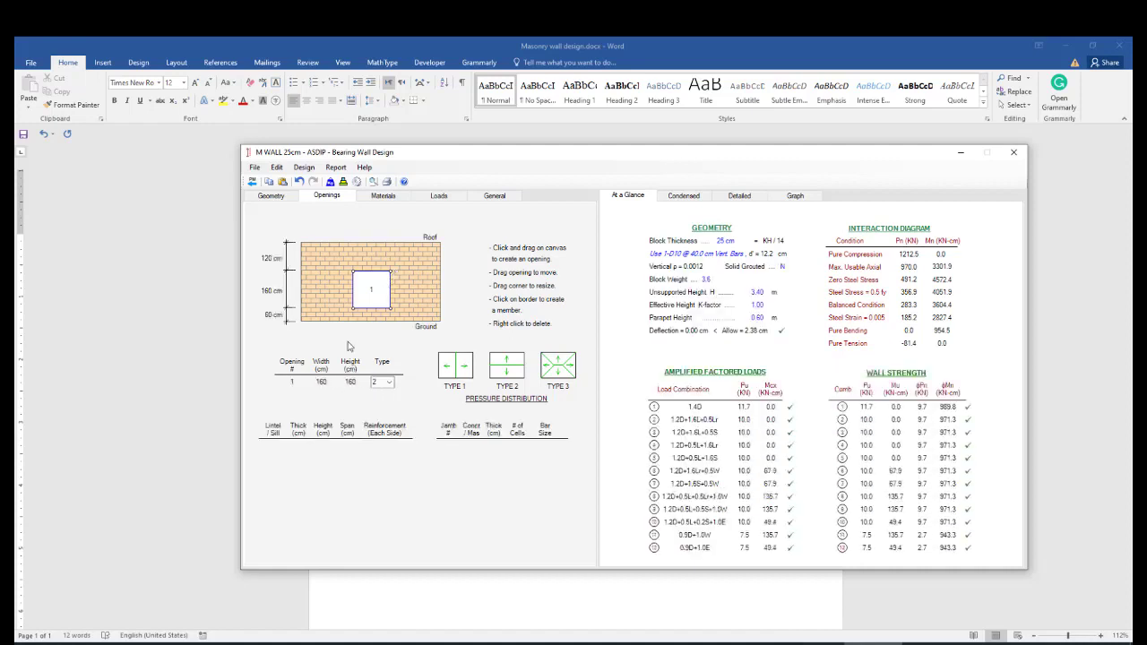
Step: In the Word document, change the opening size to 1.6X1.6 M, and return to the ASDIP bearing wall window
click(441, 597)
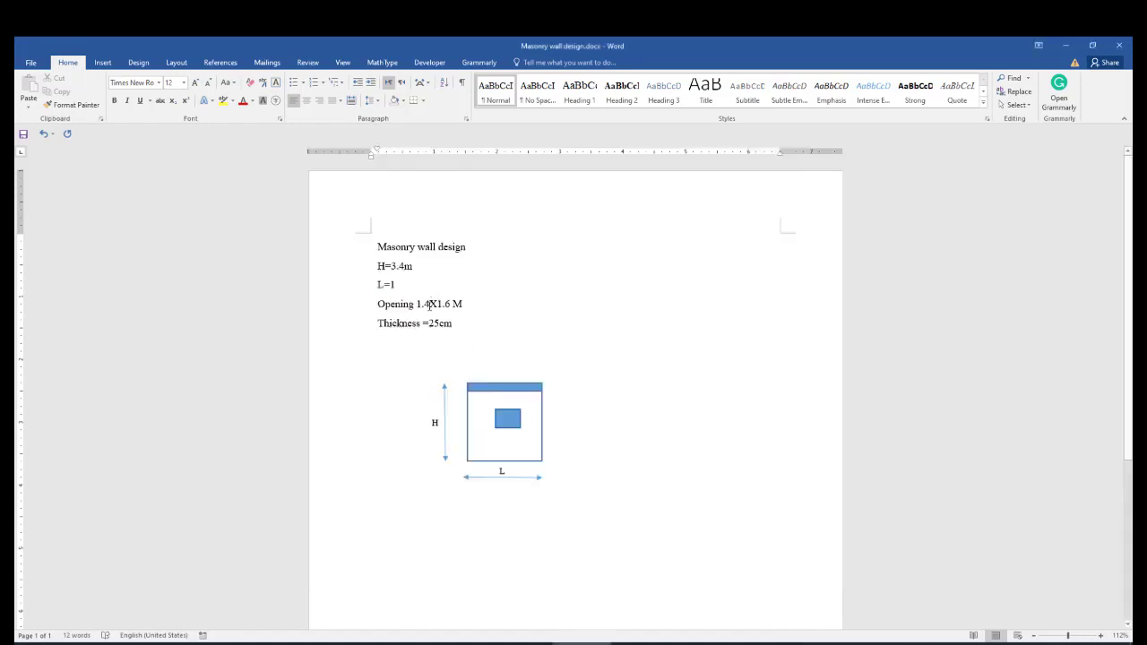
drag(430, 306, 426, 306)
text(6)
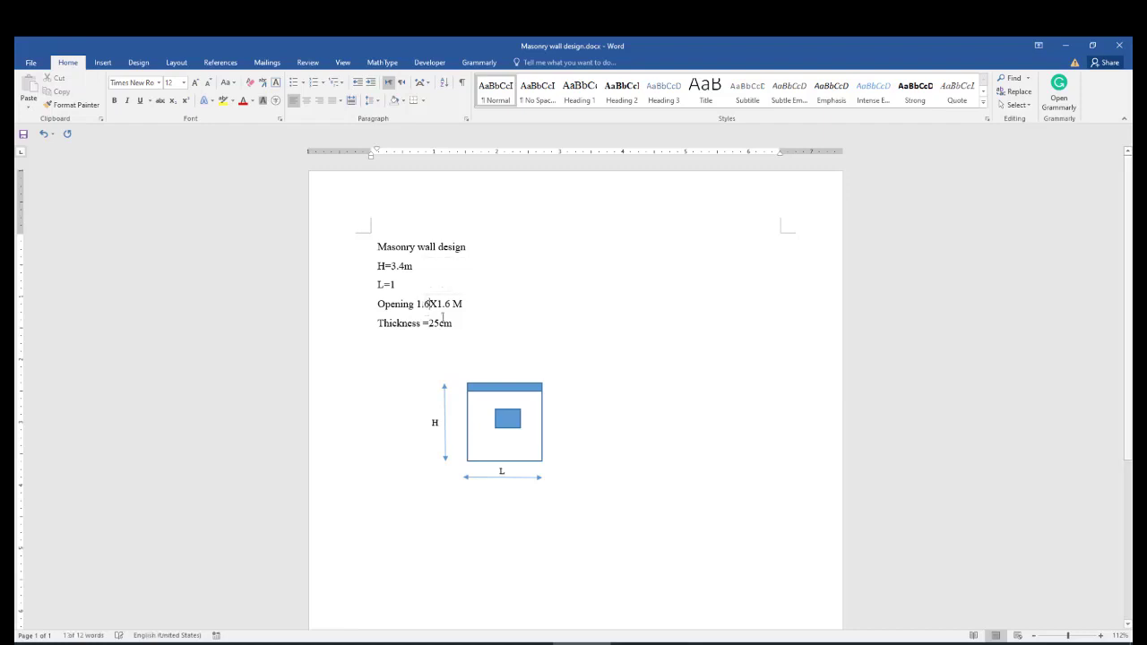
click(471, 326)
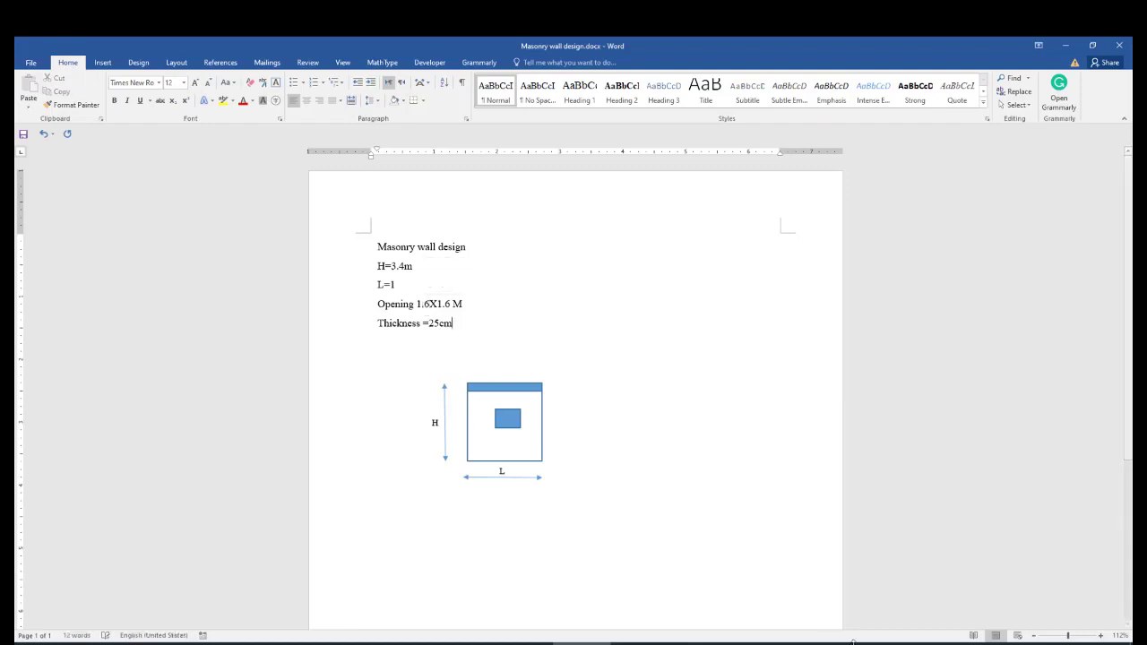
key(alt+Tab)
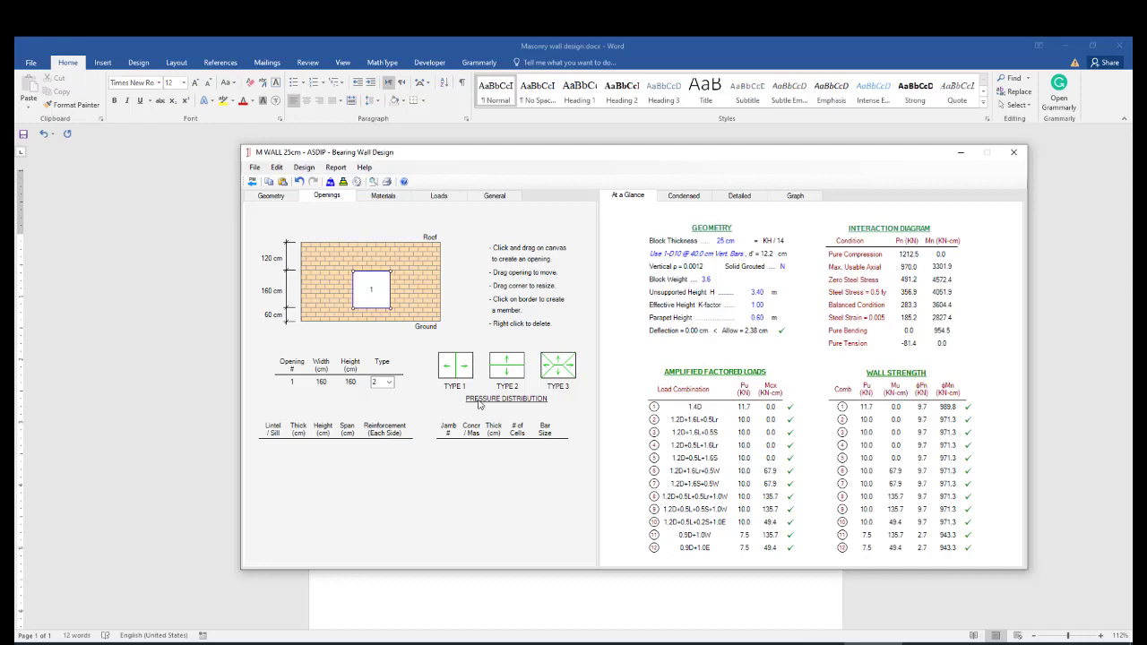
Step: Try pressure distribution types 1 and 3 for the window opening and return it to type 2
click(388, 382)
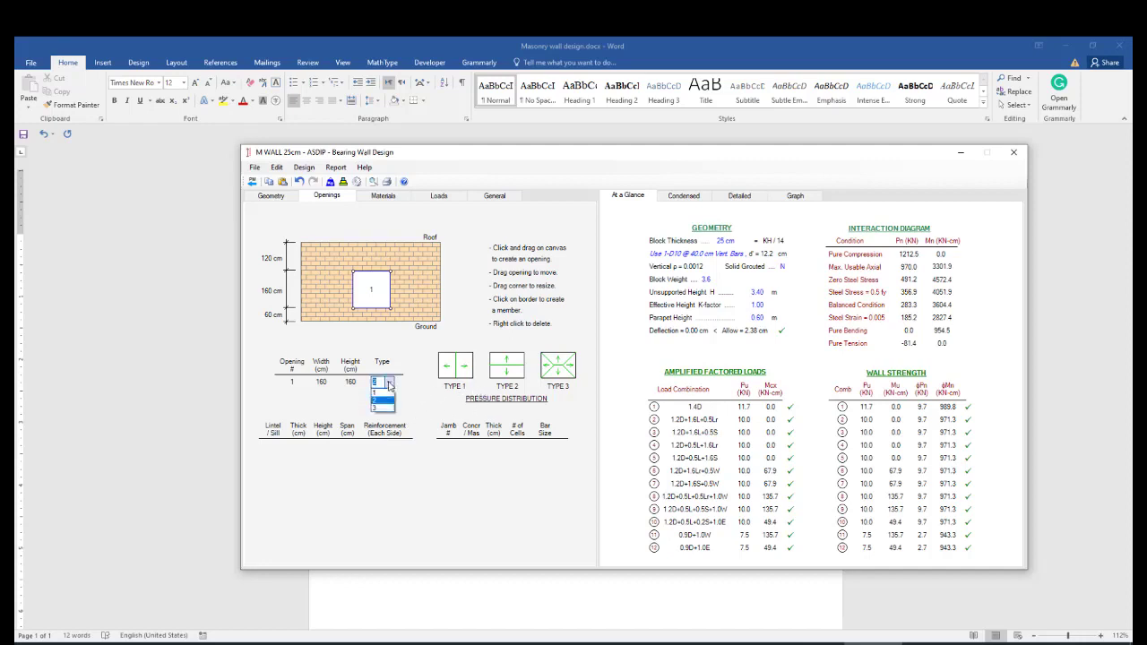
click(384, 393)
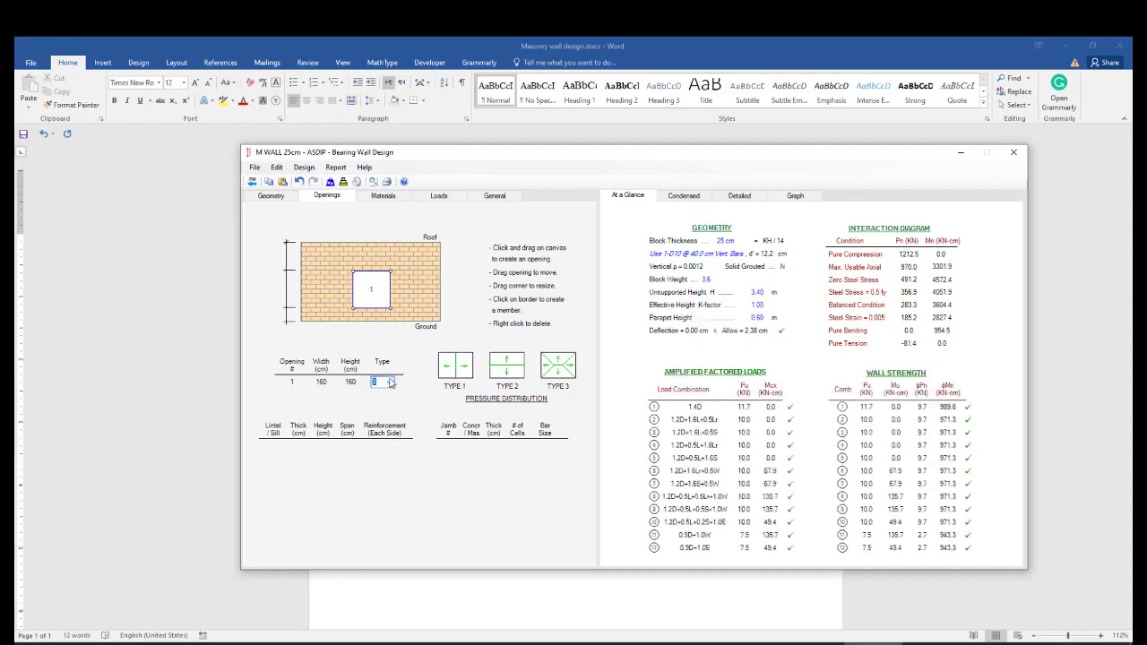
click(389, 384)
click(384, 408)
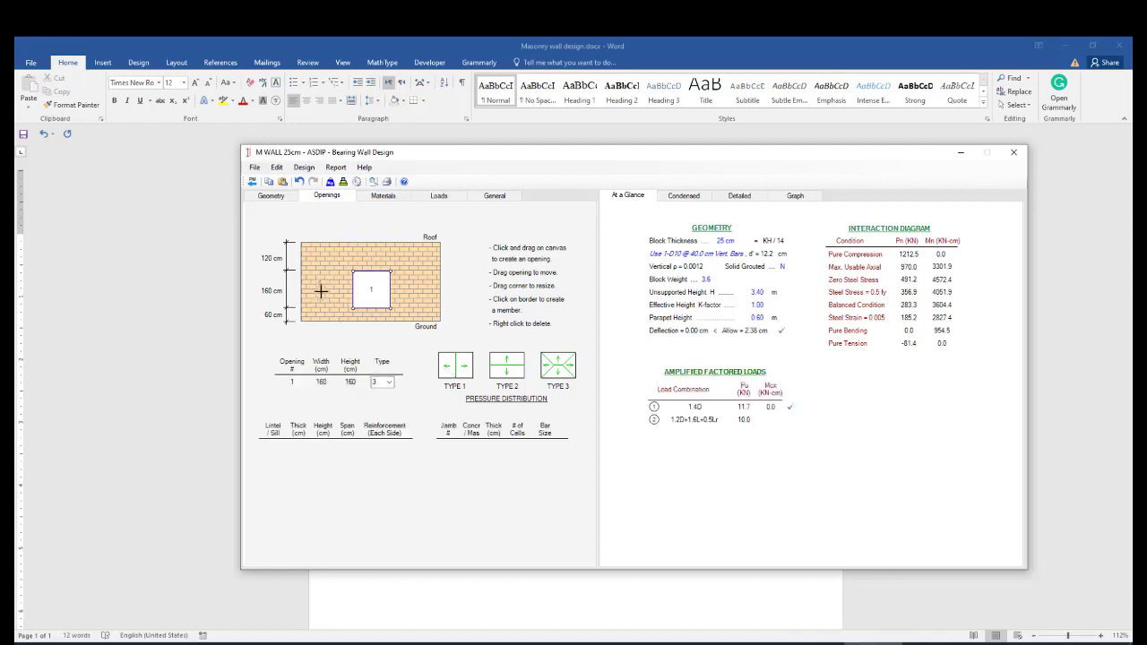
click(389, 382)
click(385, 398)
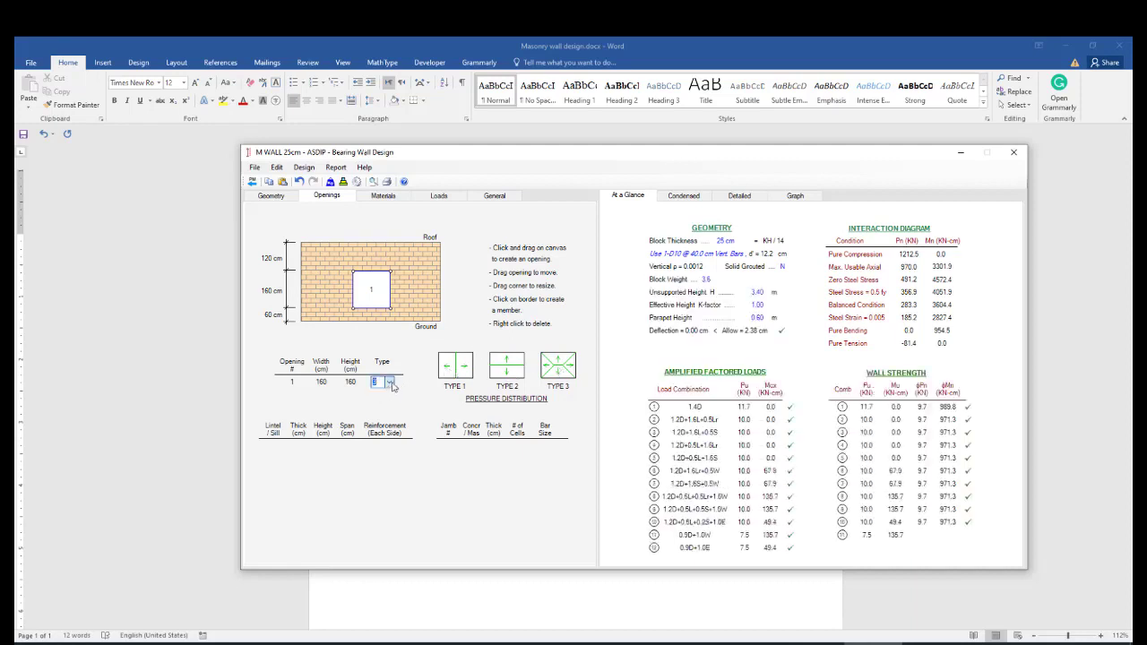
click(387, 383)
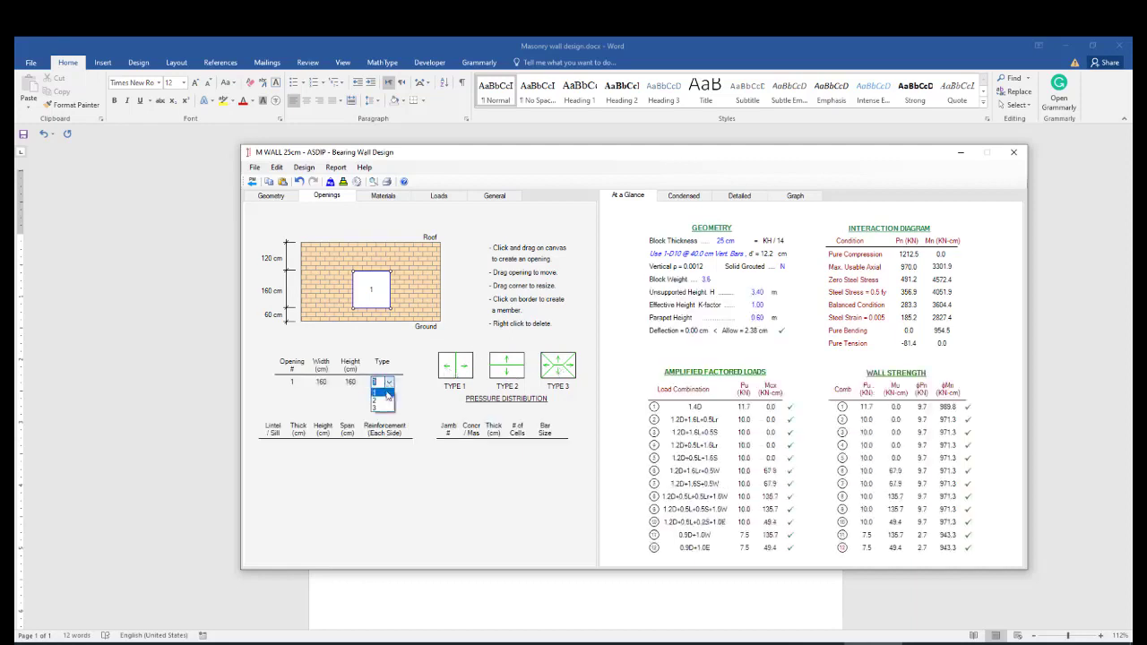
click(384, 409)
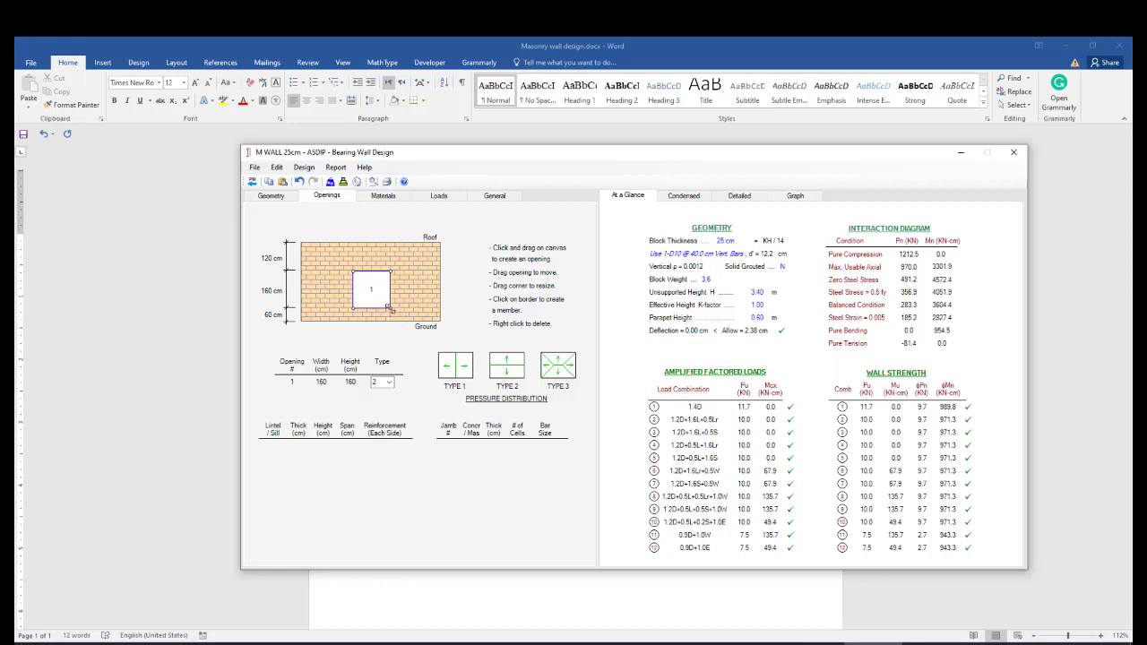
Step: Try the opening as a 140 by 220 cm door down to the ground, switching its pressure distribution to type 1 and back to type 2
drag(389, 308, 388, 320)
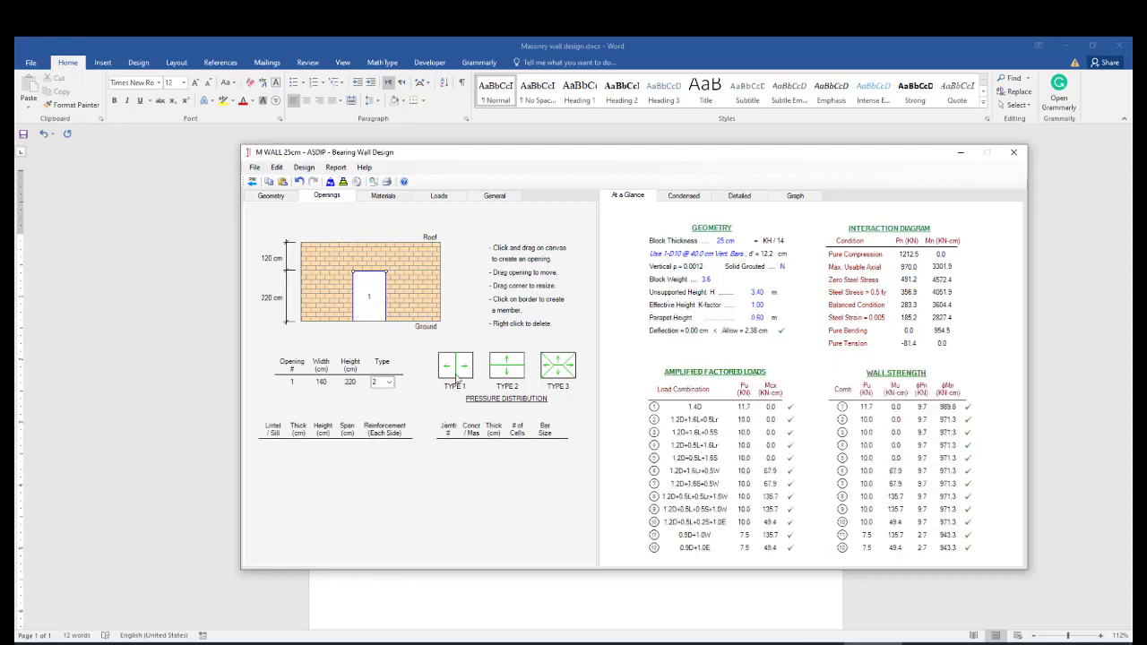
click(389, 382)
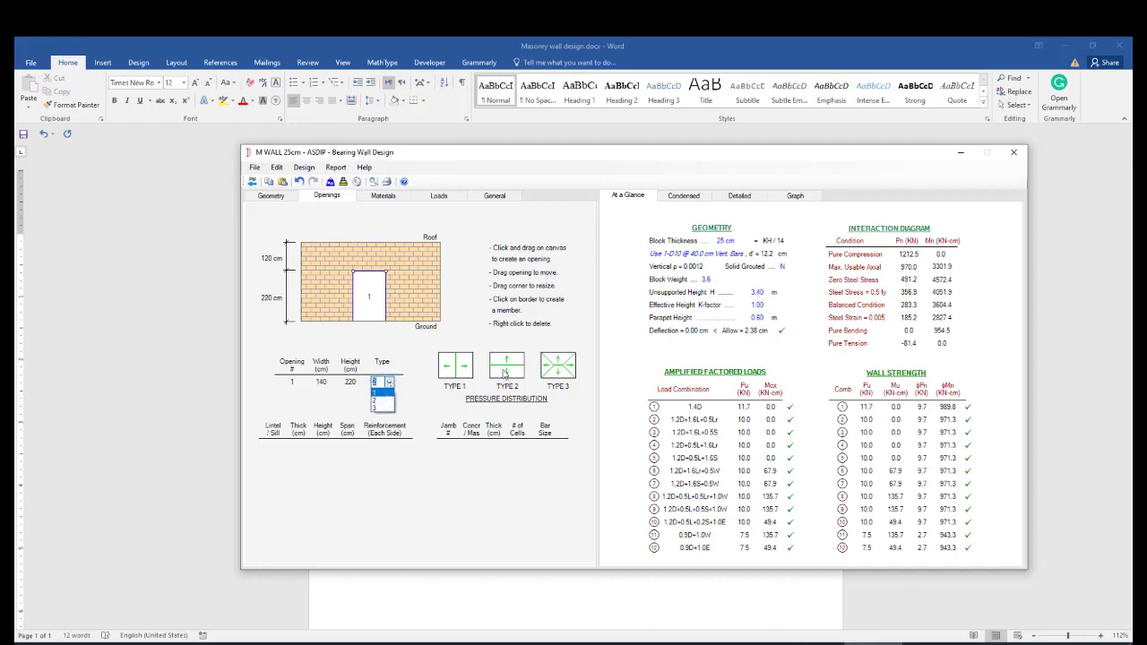
click(379, 400)
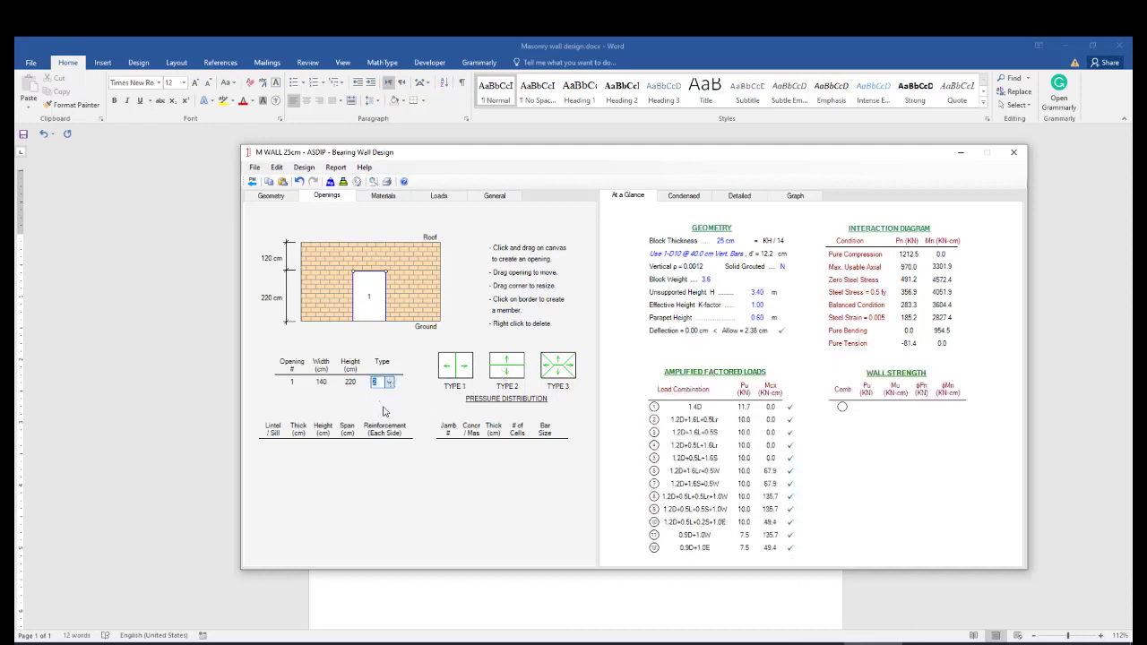
click(389, 381)
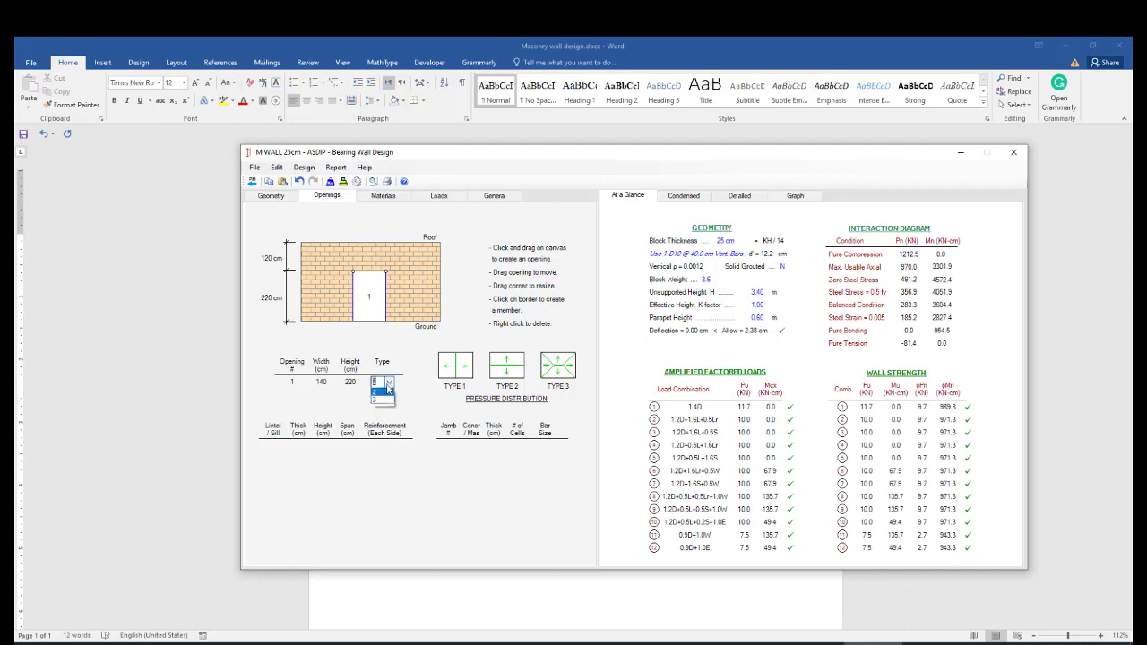
click(377, 393)
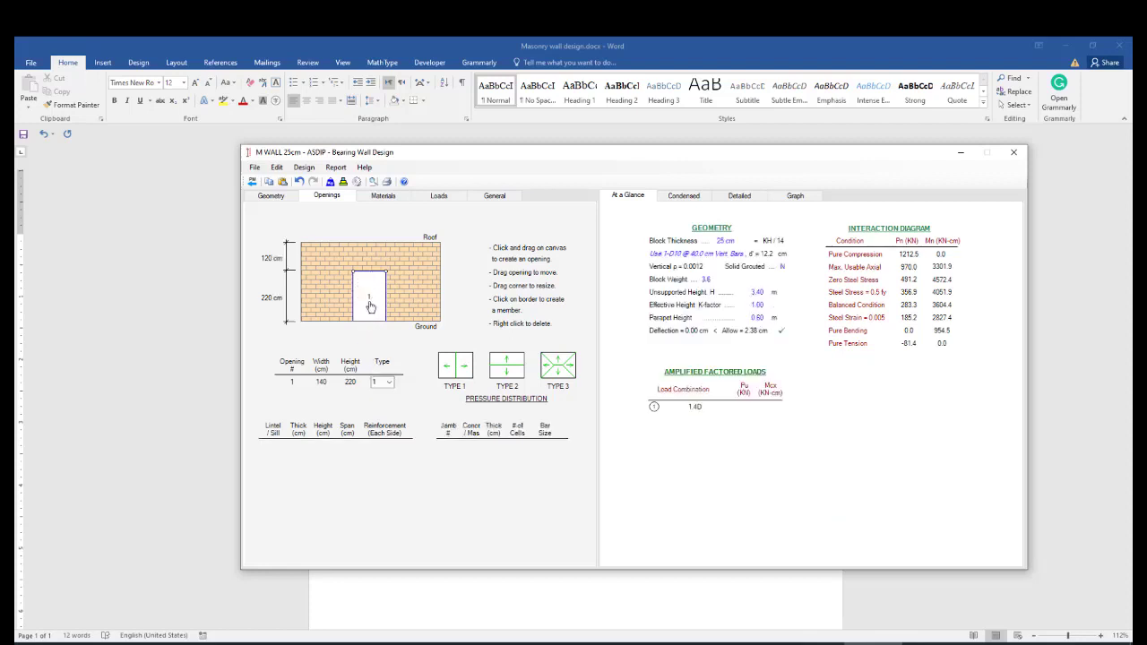
click(387, 385)
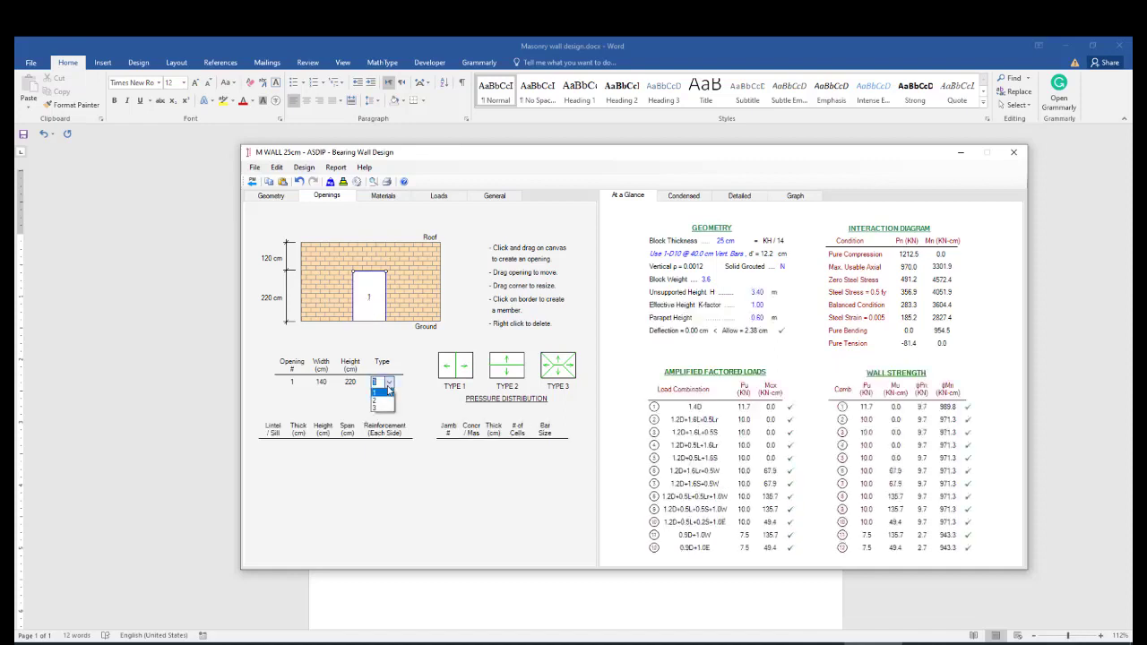
text(2)
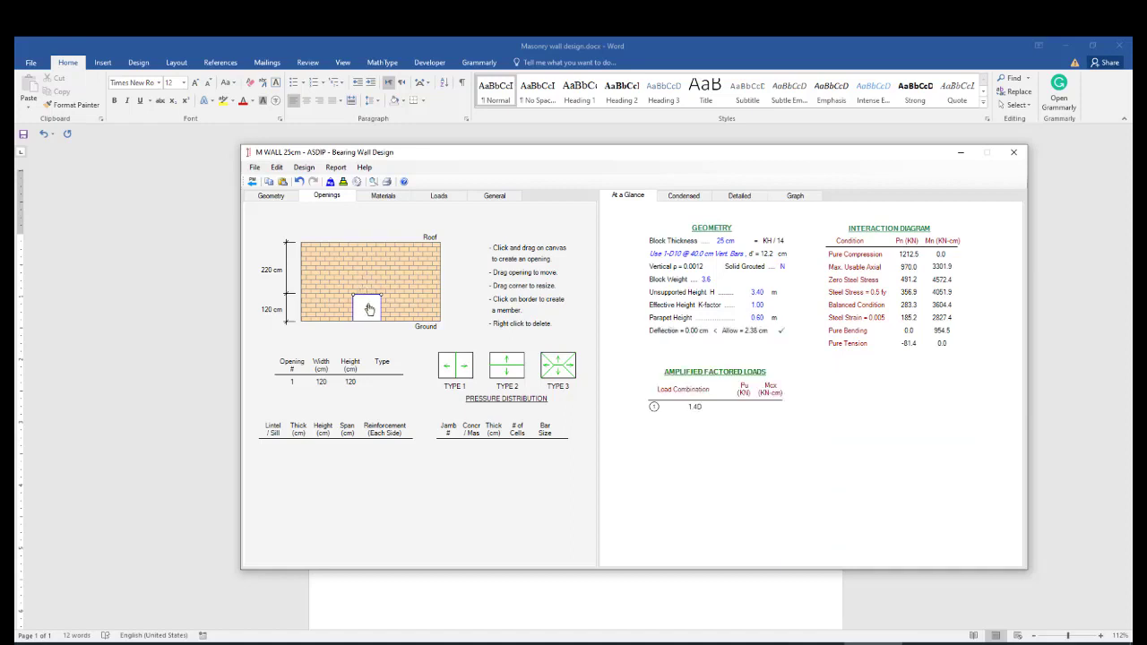
Step: Move the opening up off the ground and resize it to a 160 by 160 cm window, 60 cm above the ground in mid-wall
drag(368, 310, 371, 283)
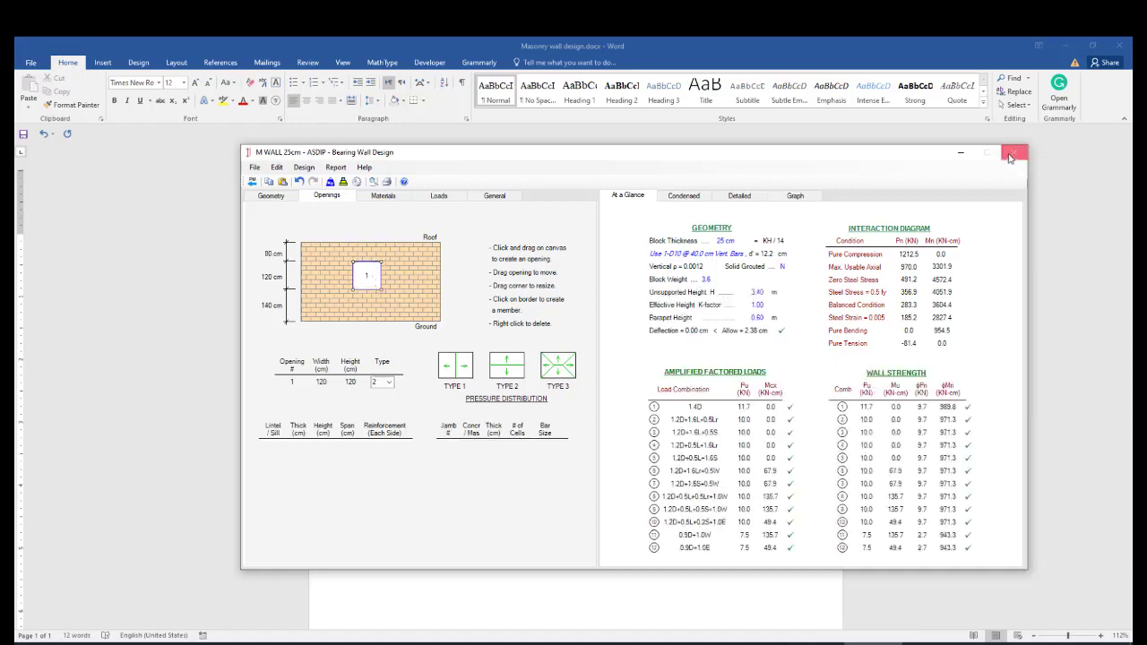
drag(365, 297, 395, 306)
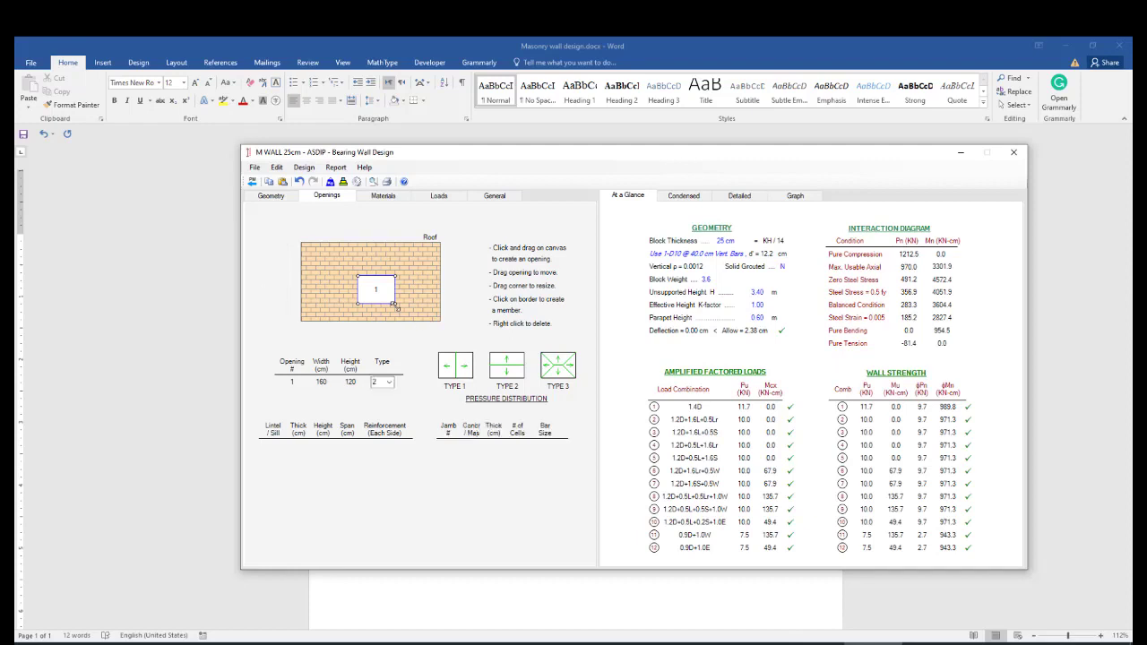
drag(394, 305, 393, 309)
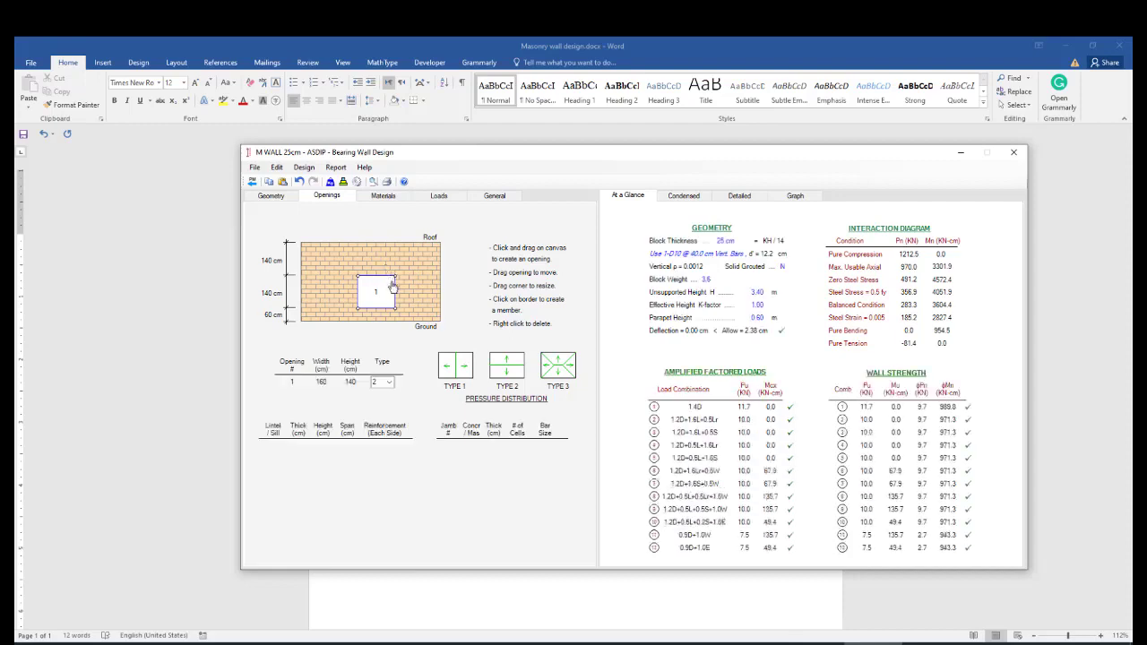
drag(394, 275, 394, 271)
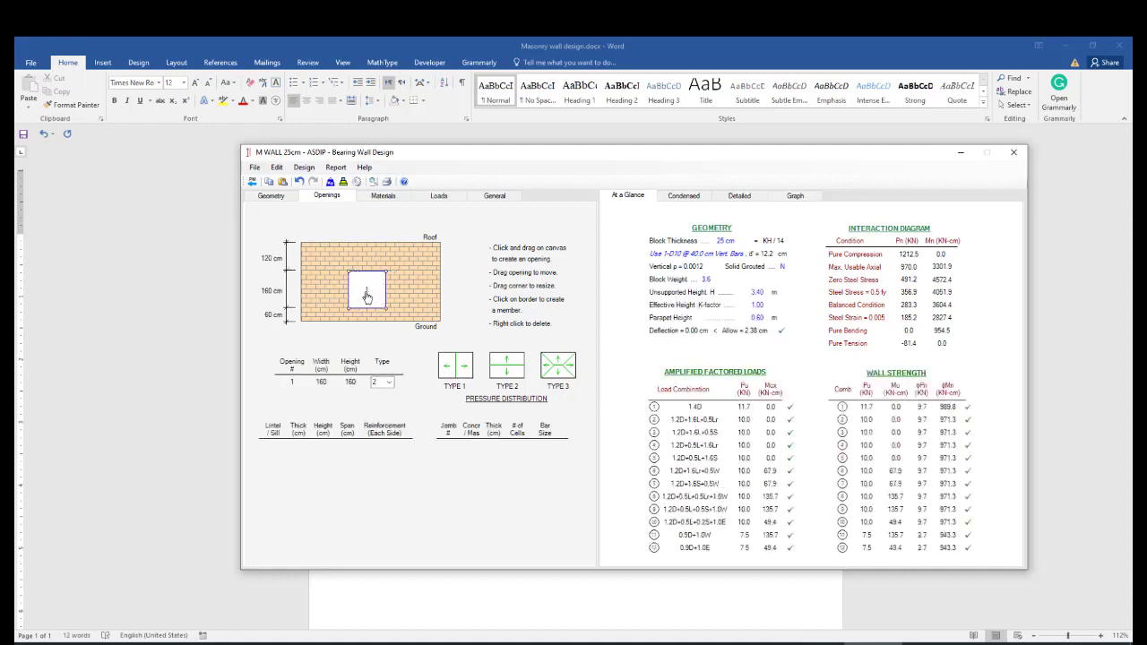
drag(376, 299, 372, 296)
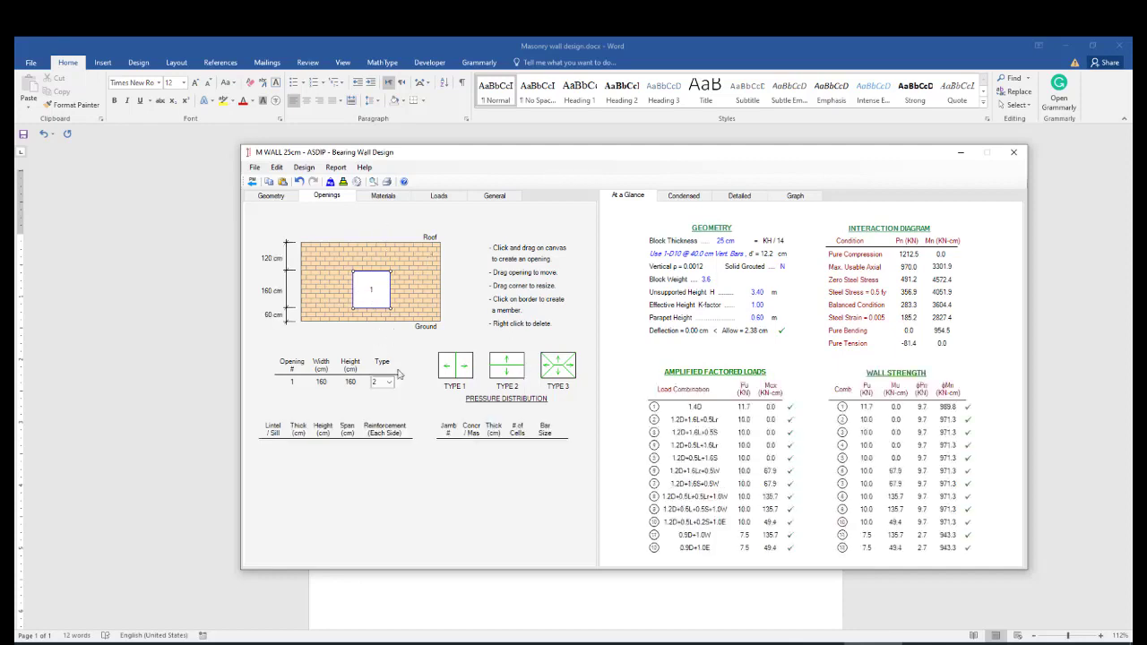
Step: Try a masonry strength of 14 MPa and a compression strain limit of 0.0017, with Normal (140 pcf) block weight
click(387, 199)
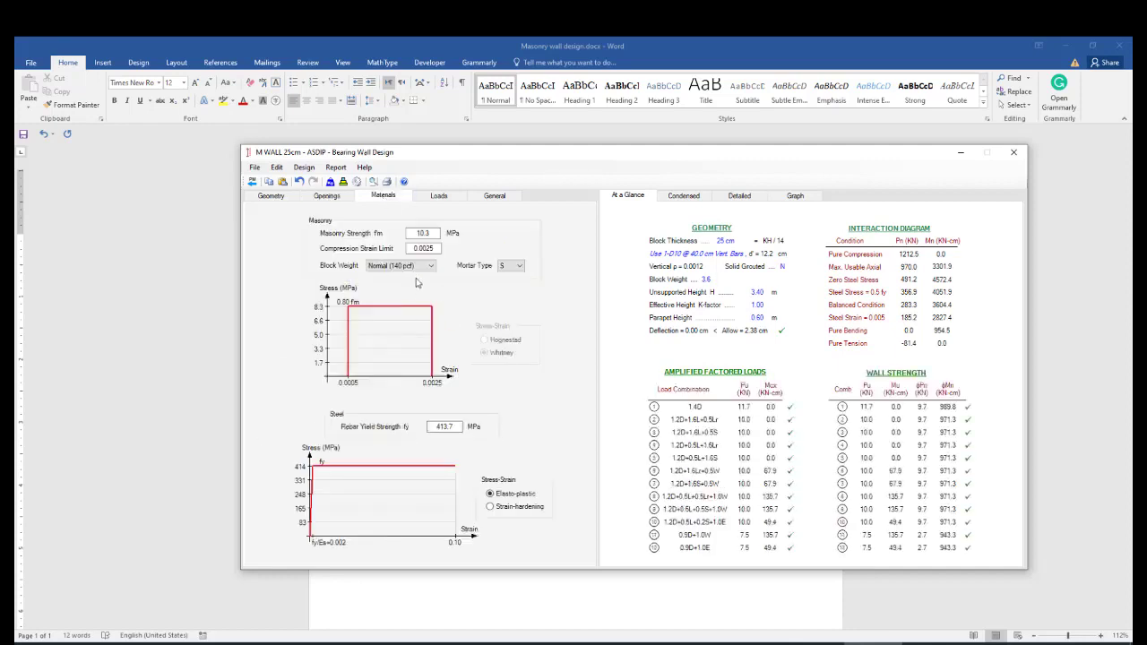
double_click(418, 234)
double_click(423, 249)
text(002)
text(17)
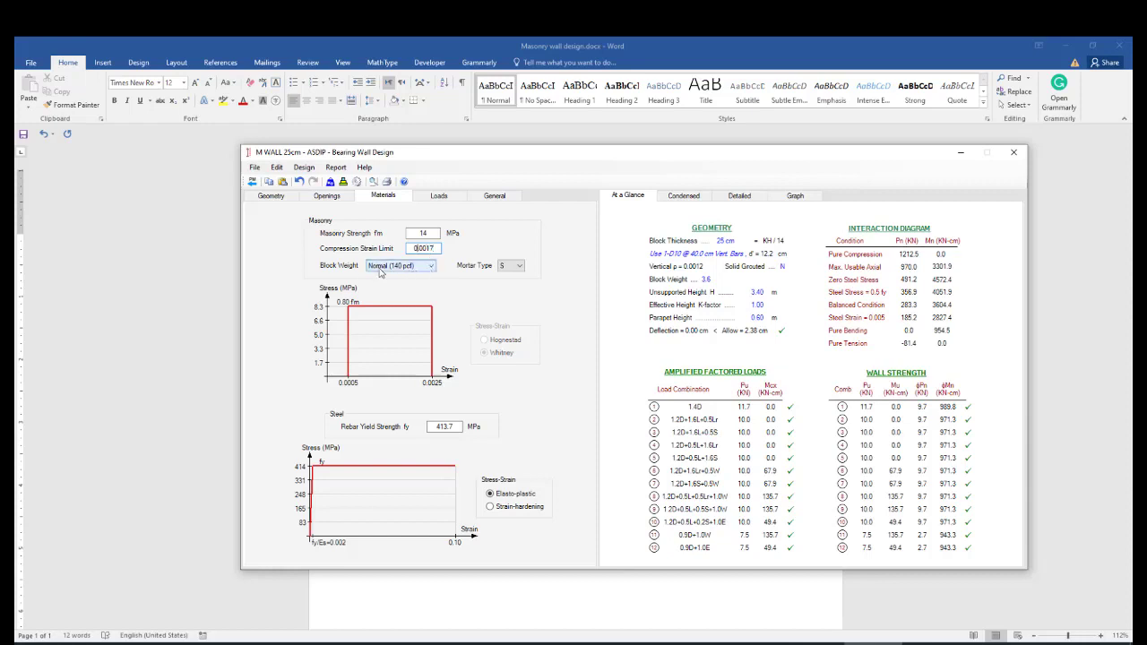
click(414, 268)
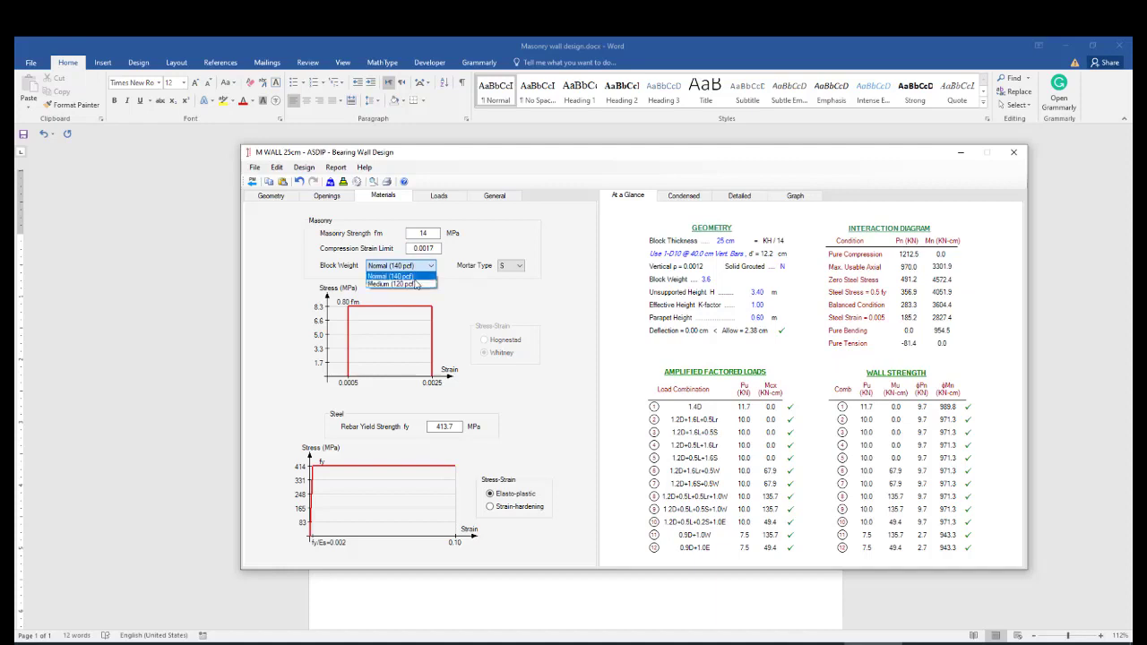
click(415, 278)
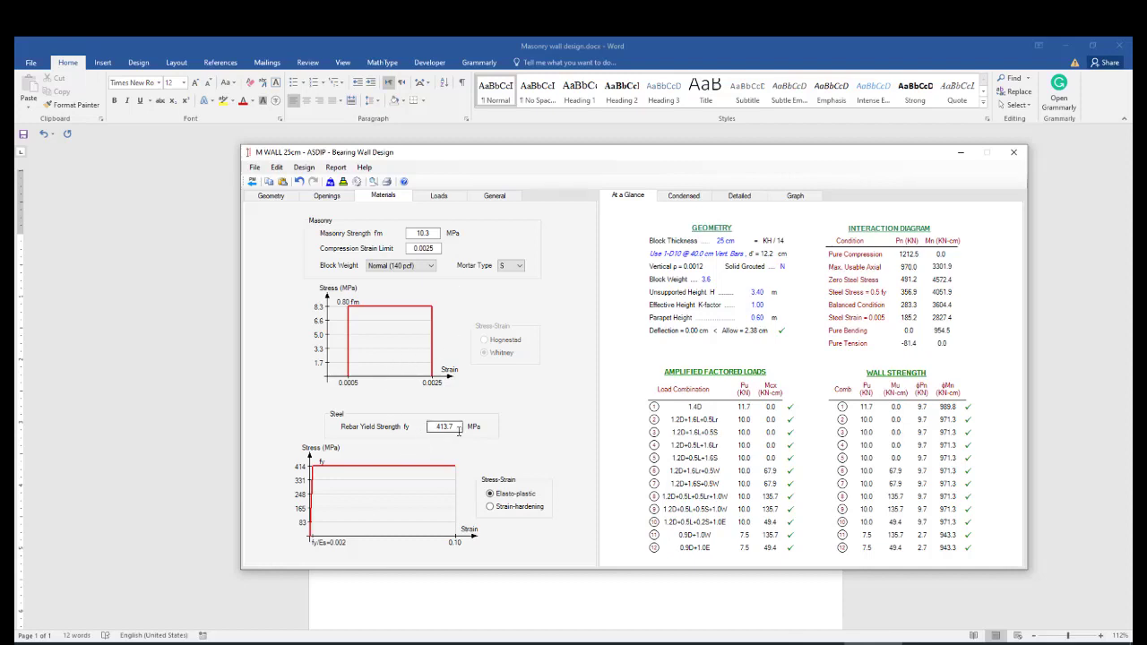
Step: Set the rebar yield strength to 360 MPa and go to the wall's load settings
drag(458, 428, 435, 430)
text(360)
click(438, 195)
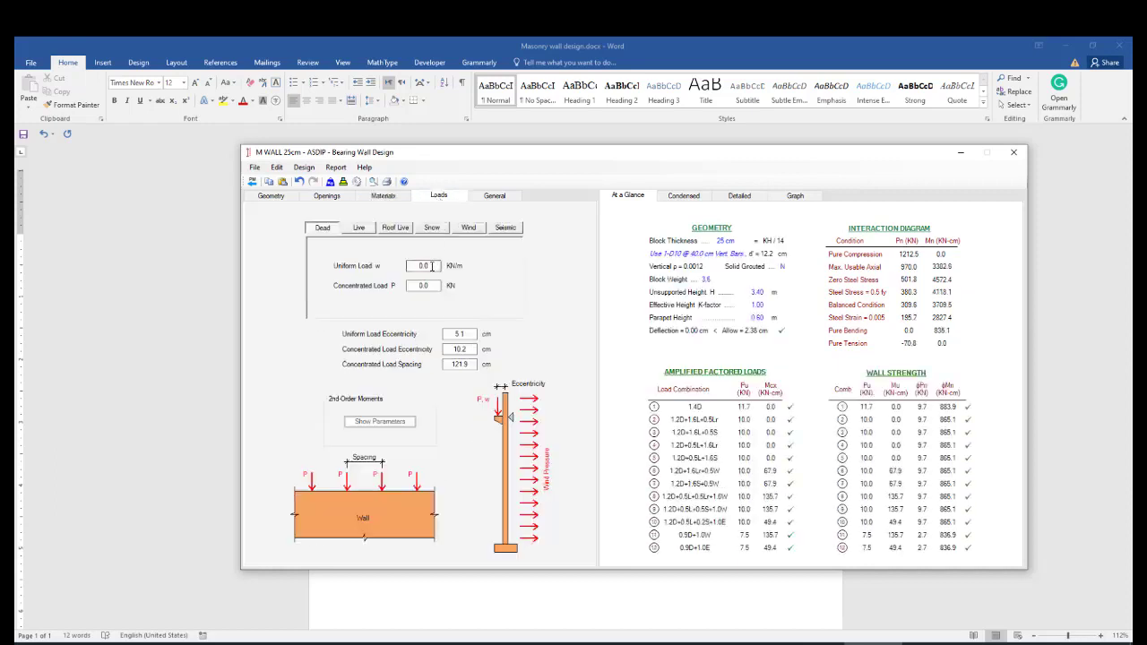
Step: Set the dead load on the wall to 50 kN/m uniform and 56 kN concentrated
drag(432, 266, 415, 266)
text(0)
click(431, 286)
drag(434, 286, 417, 287)
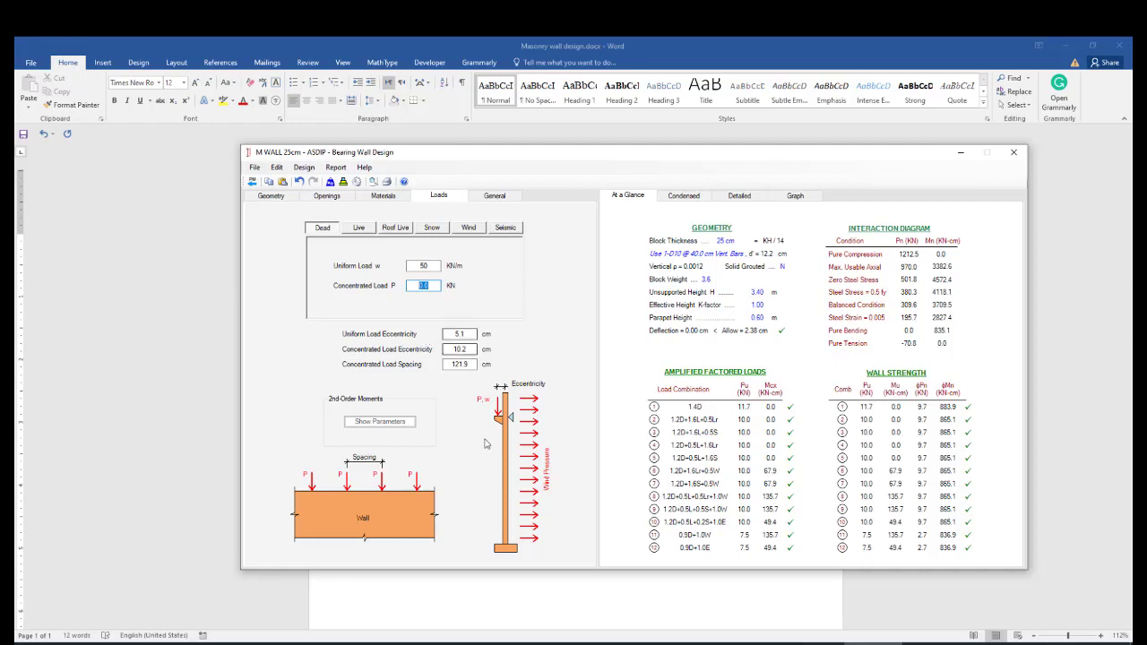
drag(467, 334, 452, 333)
drag(437, 285, 417, 286)
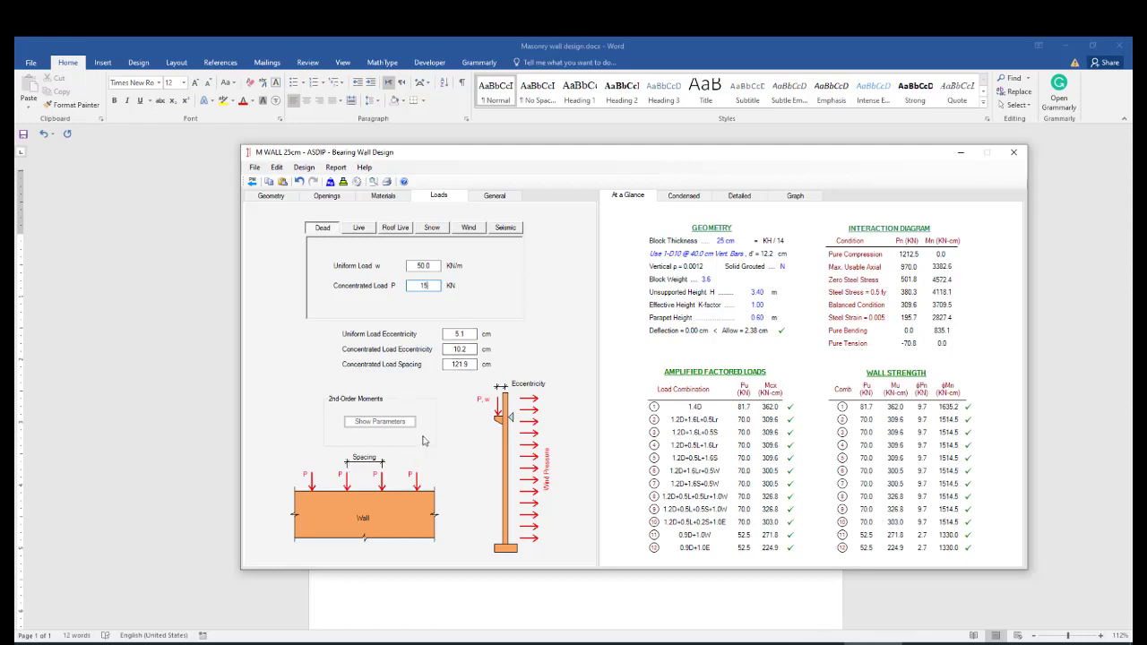
text(56)
Step: Set the uniform load eccentricity to 5 cm and the concentrated load eccentricity to 0 cm
click(467, 334)
drag(467, 333, 456, 333)
click(470, 350)
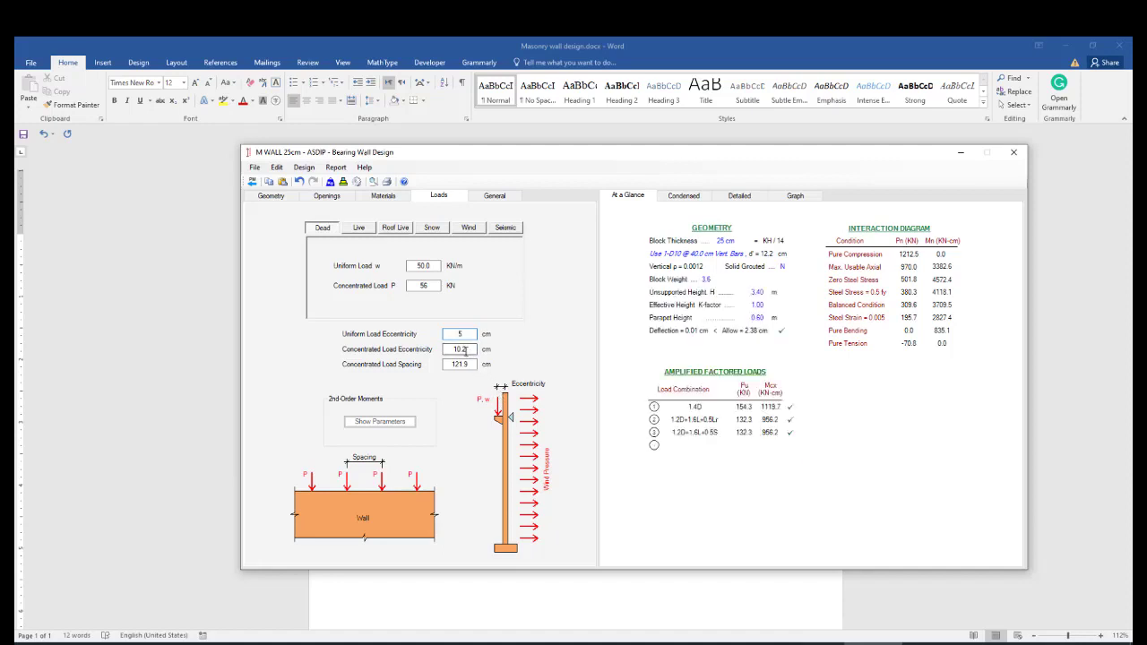
drag(464, 351, 451, 352)
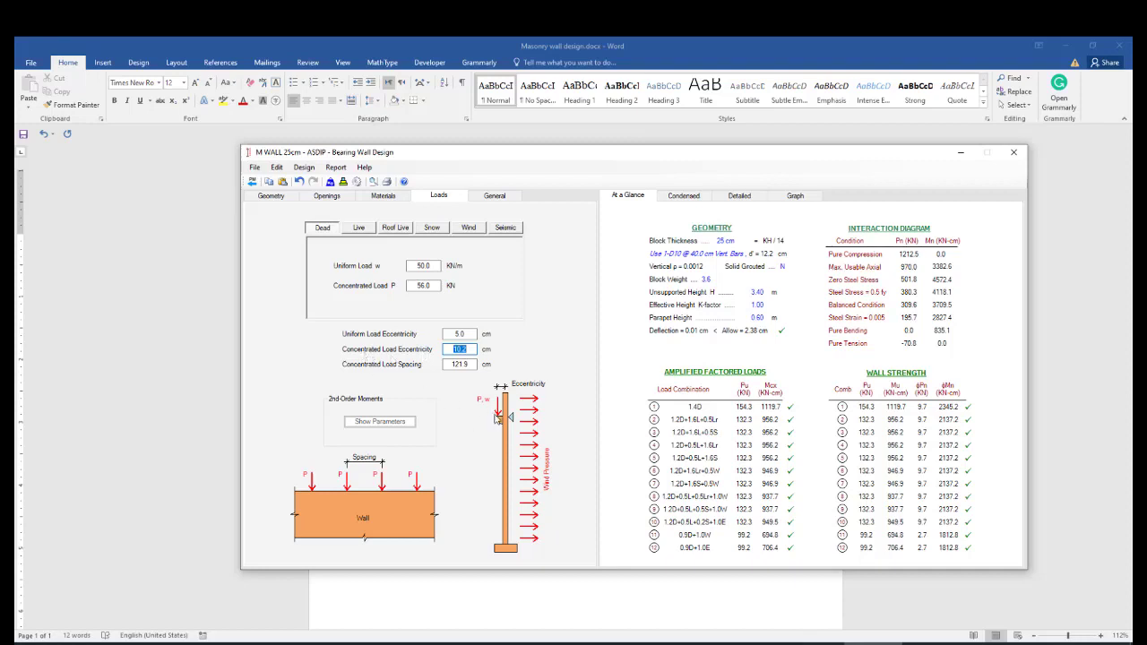
text(0)
key(Tab)
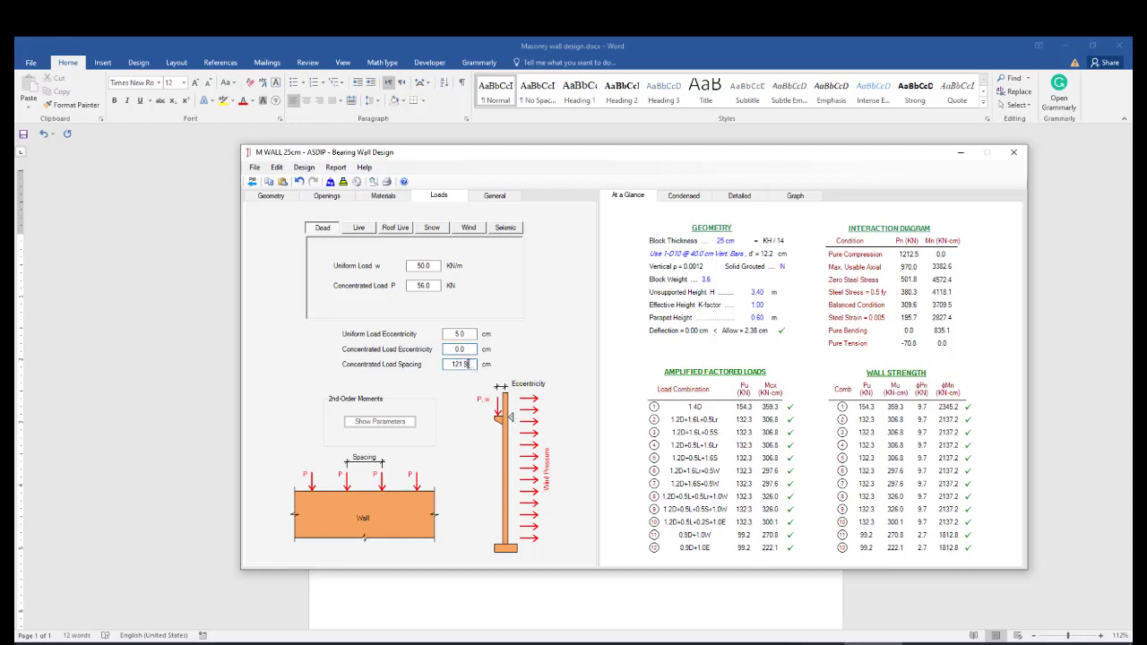
Step: Set the concentrated load spacing to 120 cm
drag(471, 365, 451, 364)
text(12)
key(BackSpace)
text(0)
Step: Set the live load on the wall to 25 kN/m uniform and 46 kN concentrated
click(359, 228)
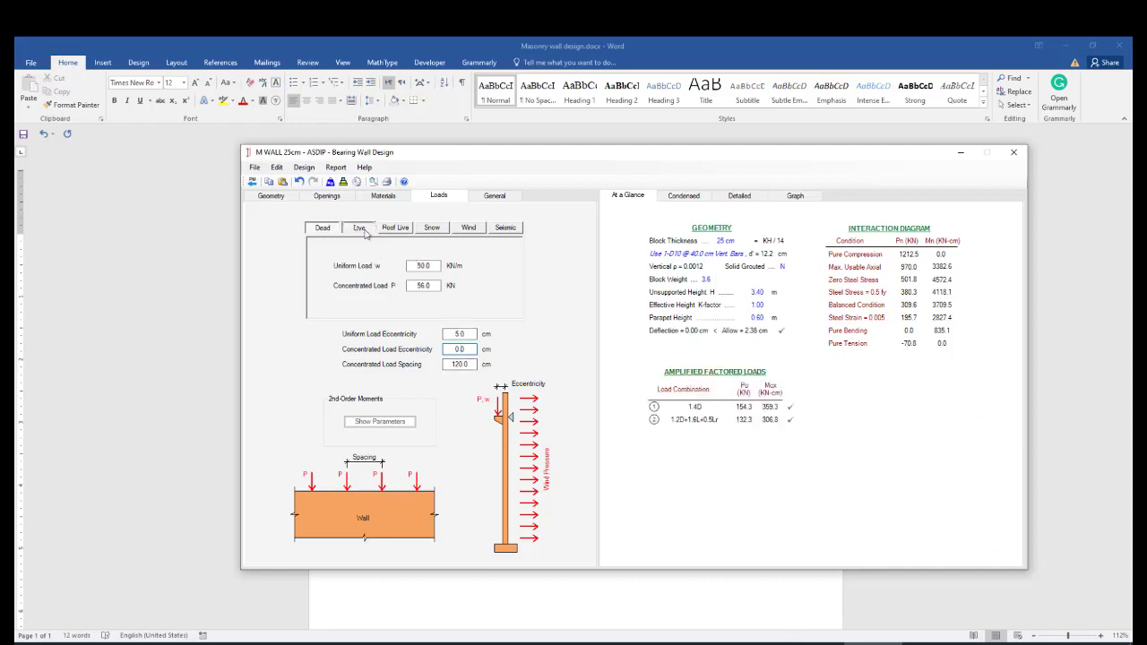
click(419, 266)
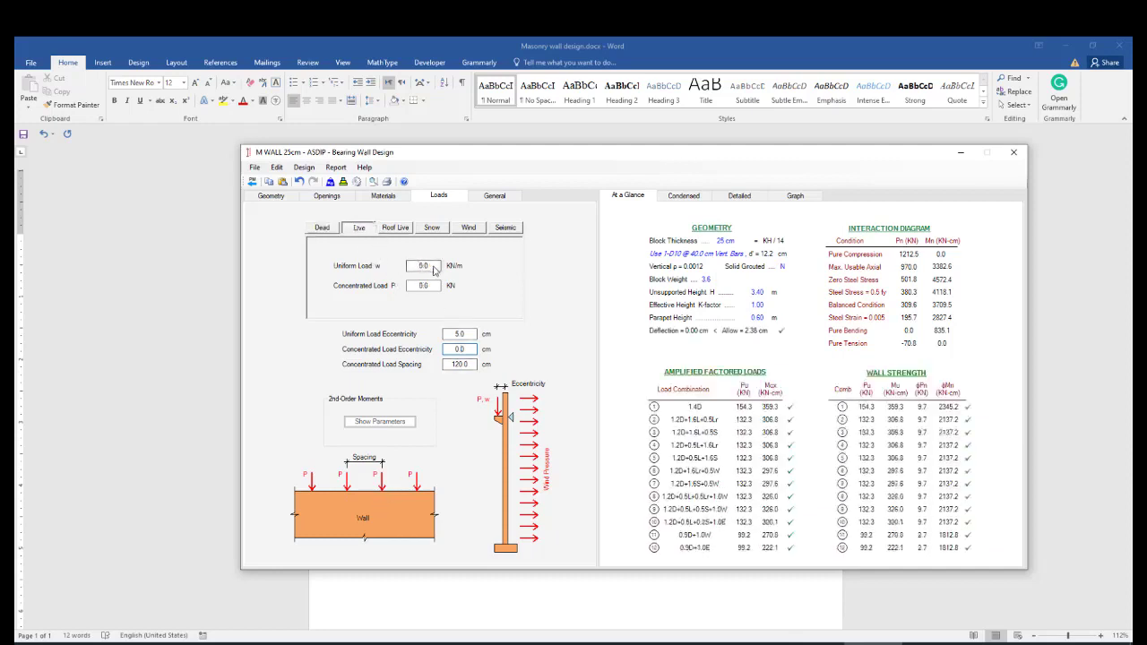
text(25)
click(411, 285)
text(46)
click(459, 333)
Step: Keep the roof live uniform load at 0 and review the live, snow, wind and seismic load settings
click(396, 229)
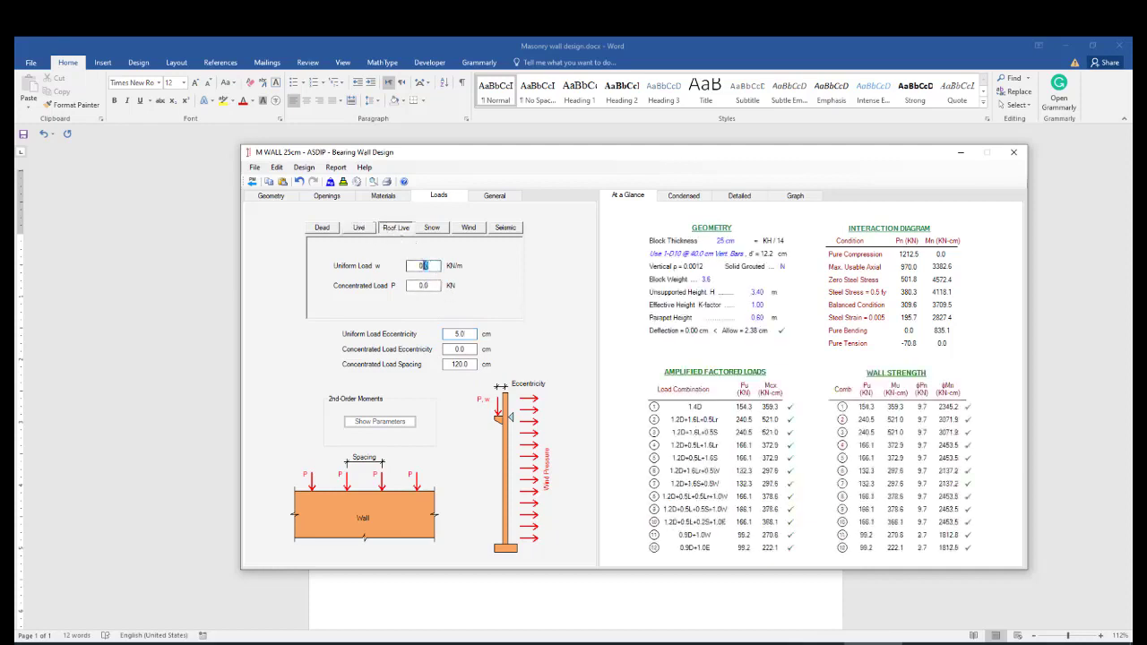
drag(425, 266, 416, 267)
click(364, 230)
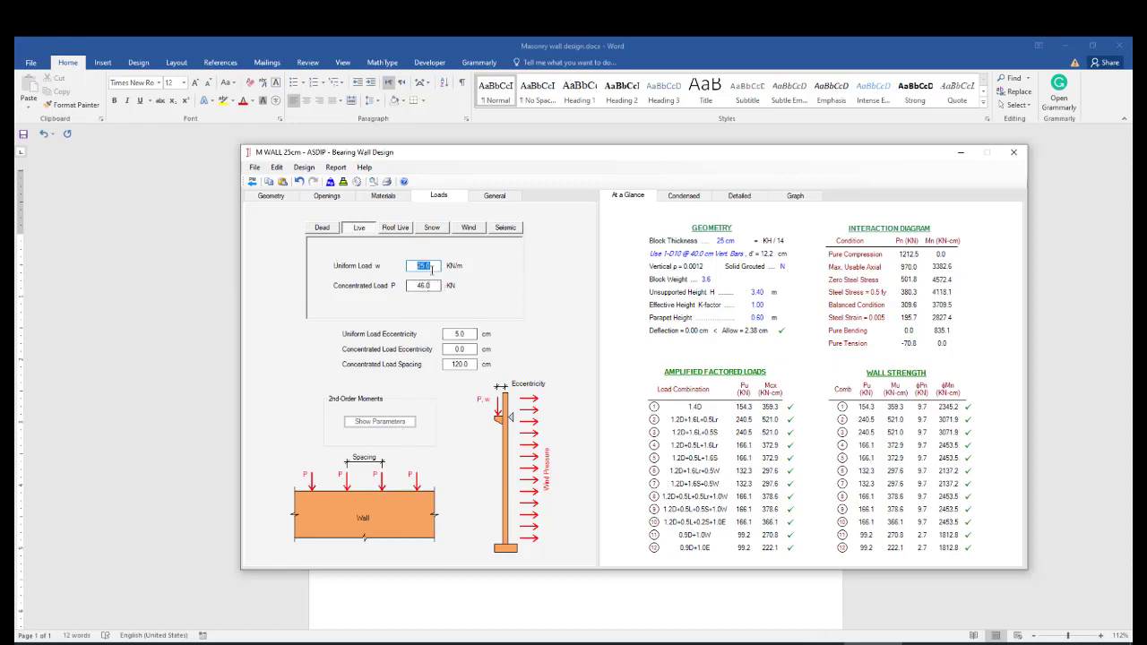
click(399, 229)
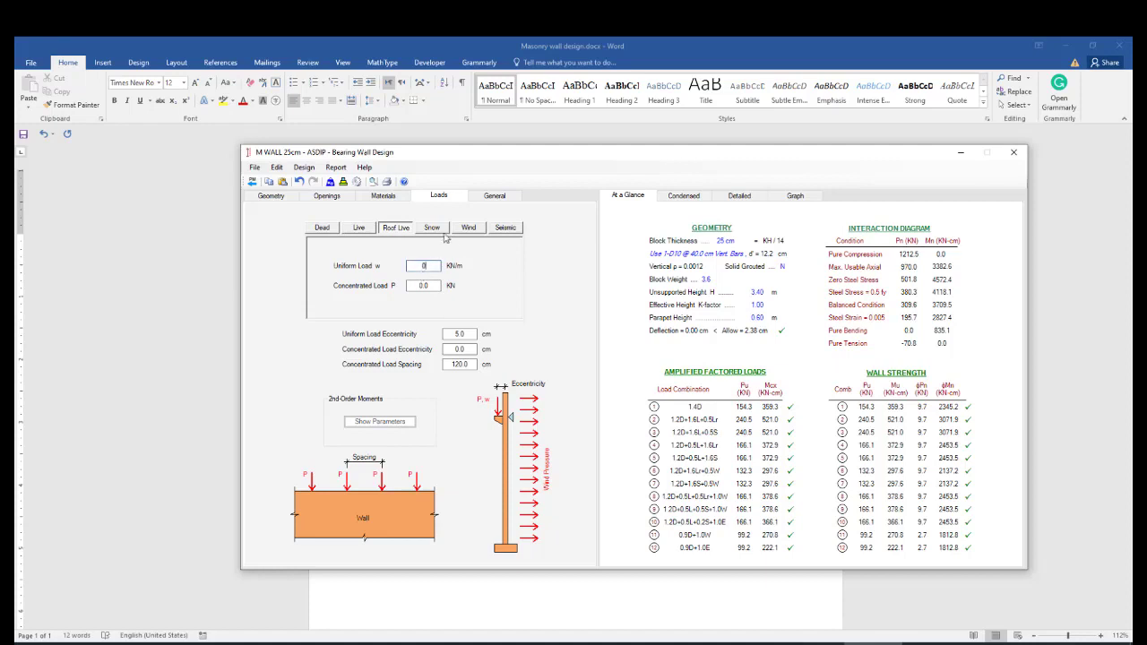
click(443, 232)
click(469, 229)
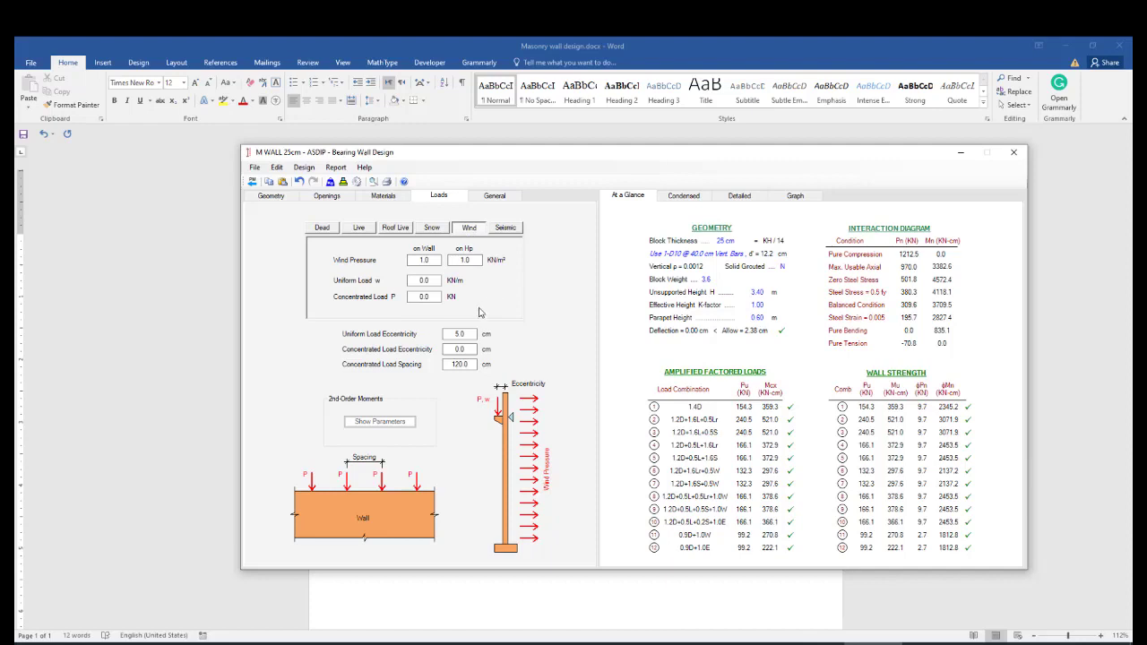
click(499, 231)
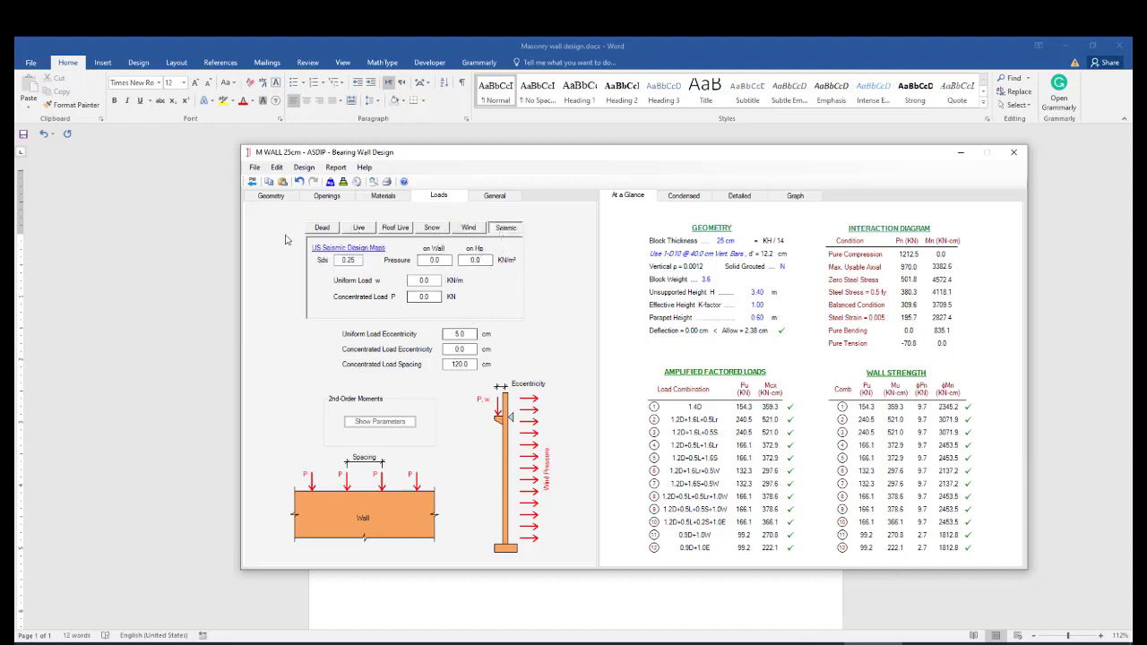
Step: Fill in the engineer's name in the general project information
click(507, 198)
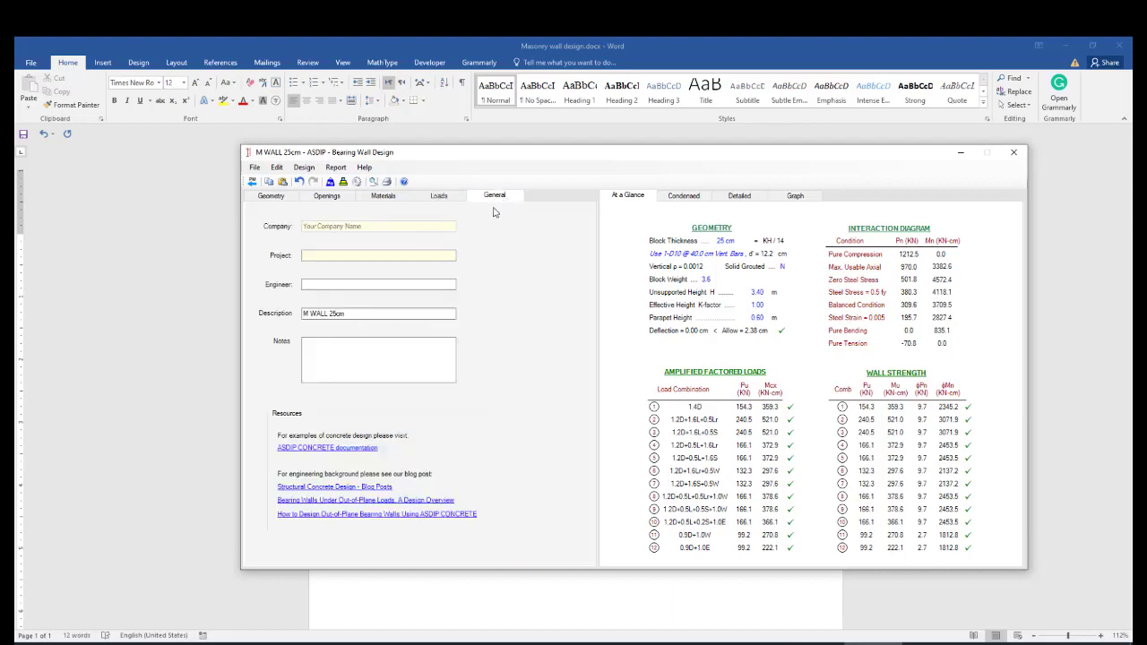
click(328, 285)
text(hn)
drag(793, 161, 765, 152)
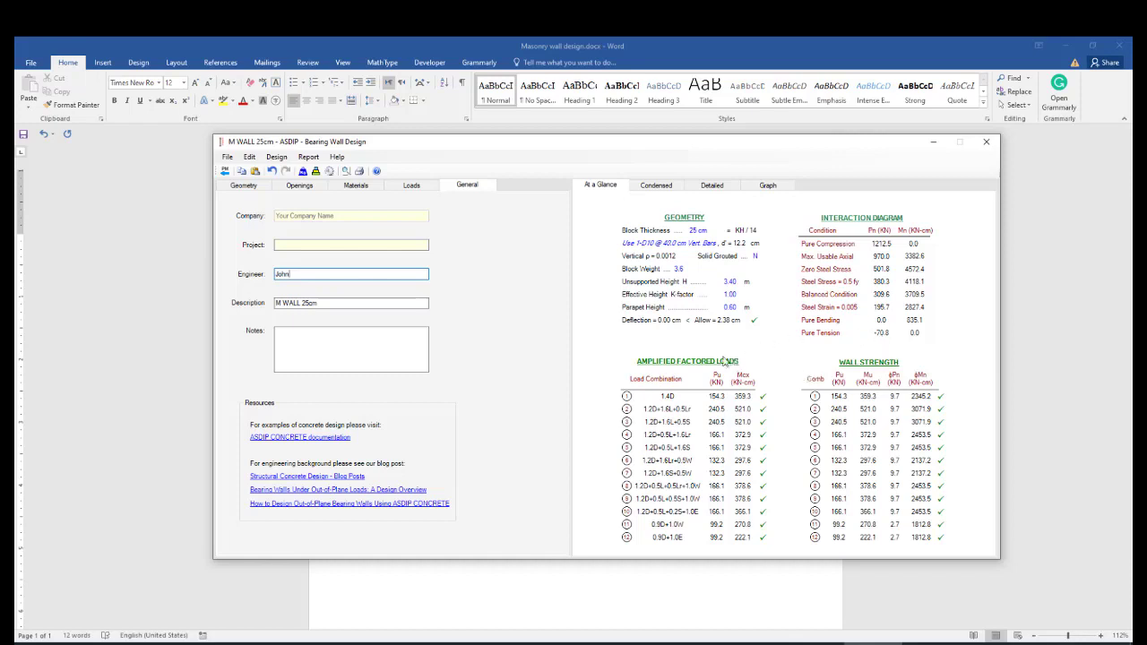
Step: Examine the condensed results from the unfactored and factored loads through the wall strength to the interaction diagram and opening design
click(661, 186)
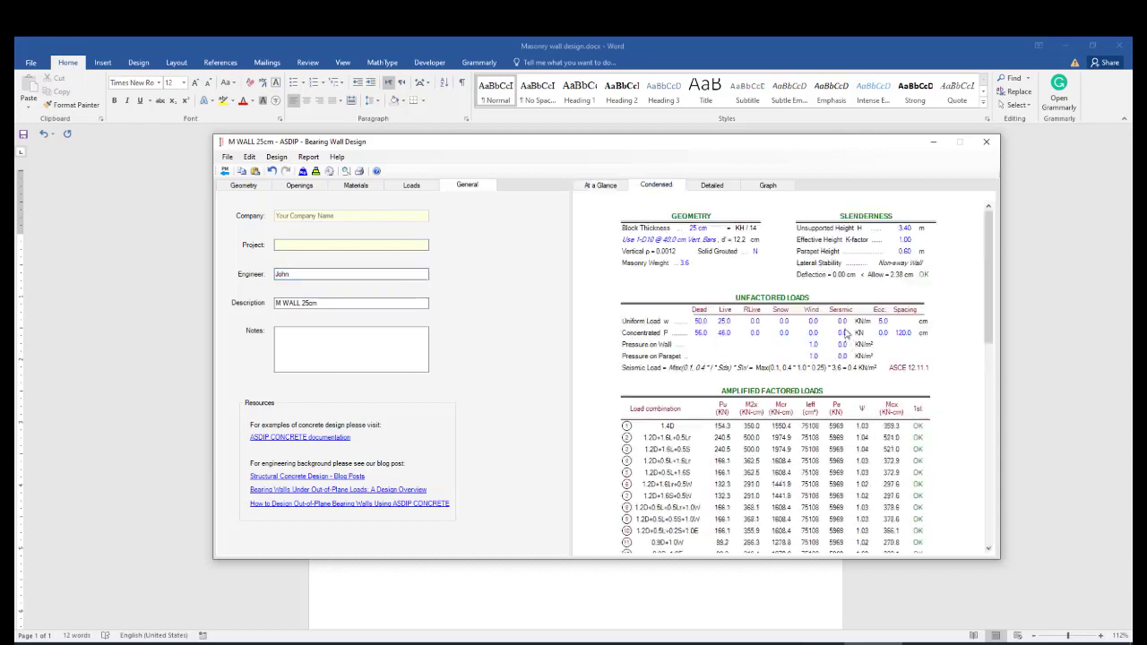
scroll(846, 333, down, 3)
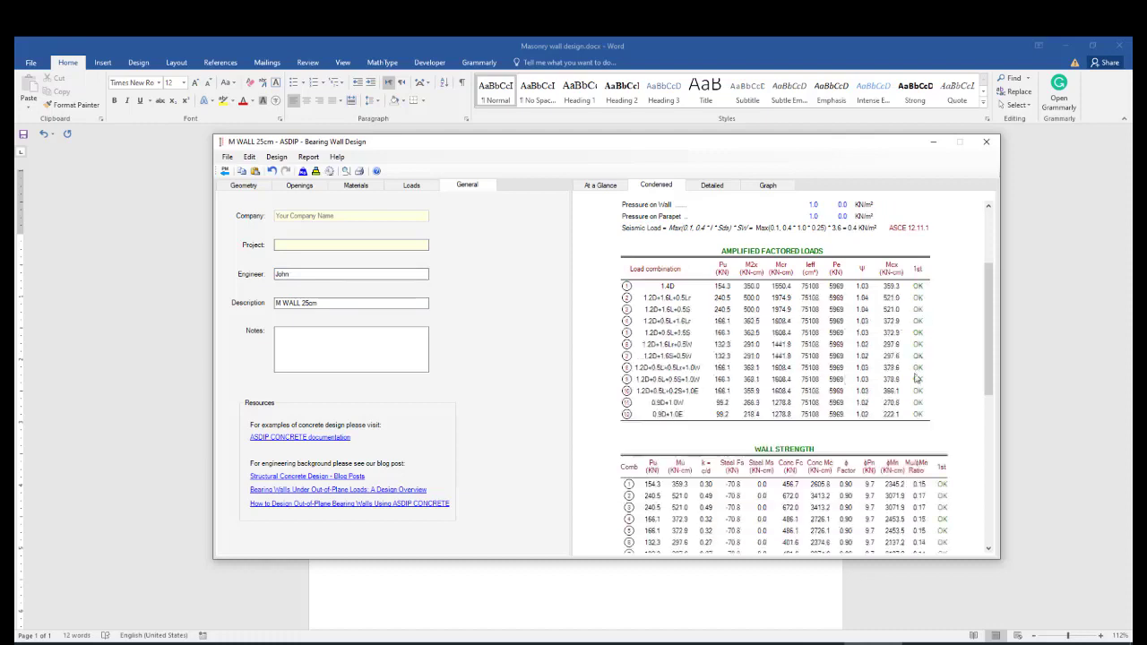
scroll(912, 385, down, 2)
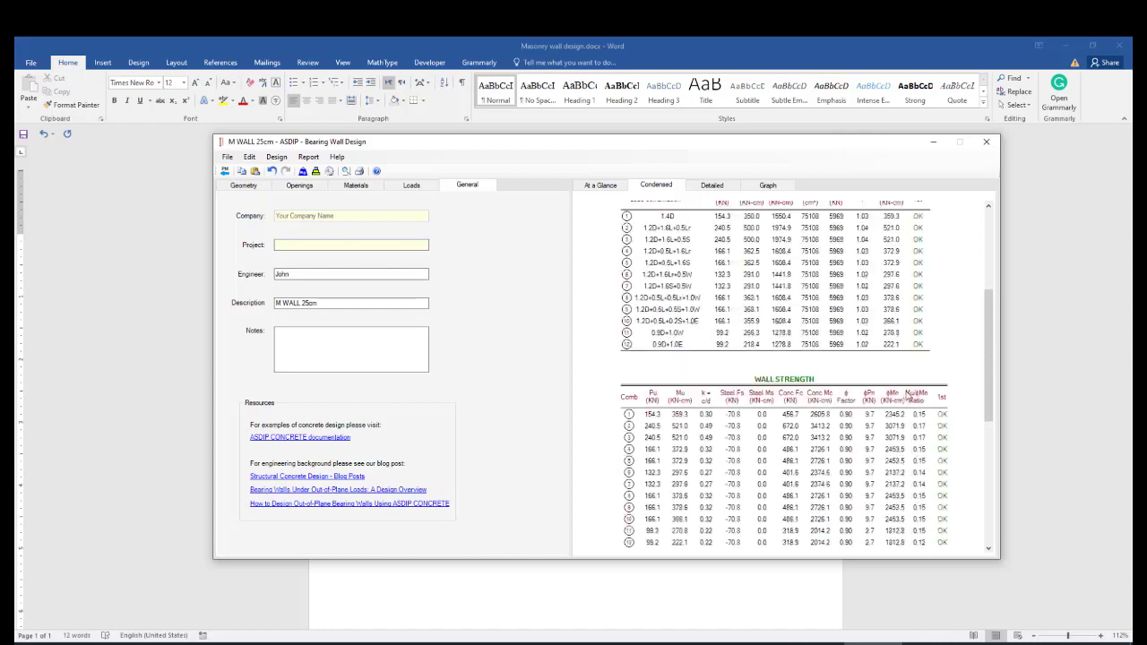
scroll(907, 394, up, 1)
scroll(907, 394, down, 1)
scroll(907, 394, down, 3)
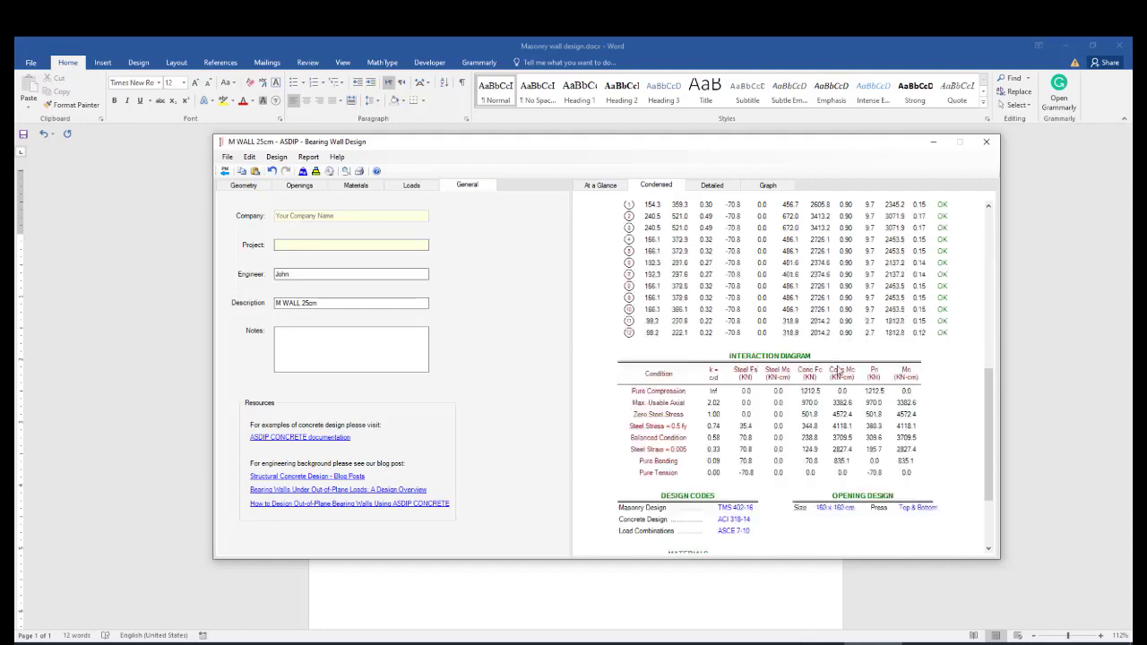
Step: Keep one reinforcement curtain in the wall geometry and set the vertical bars to D8 at 80 cm spacing
scroll(837, 368, down, 1)
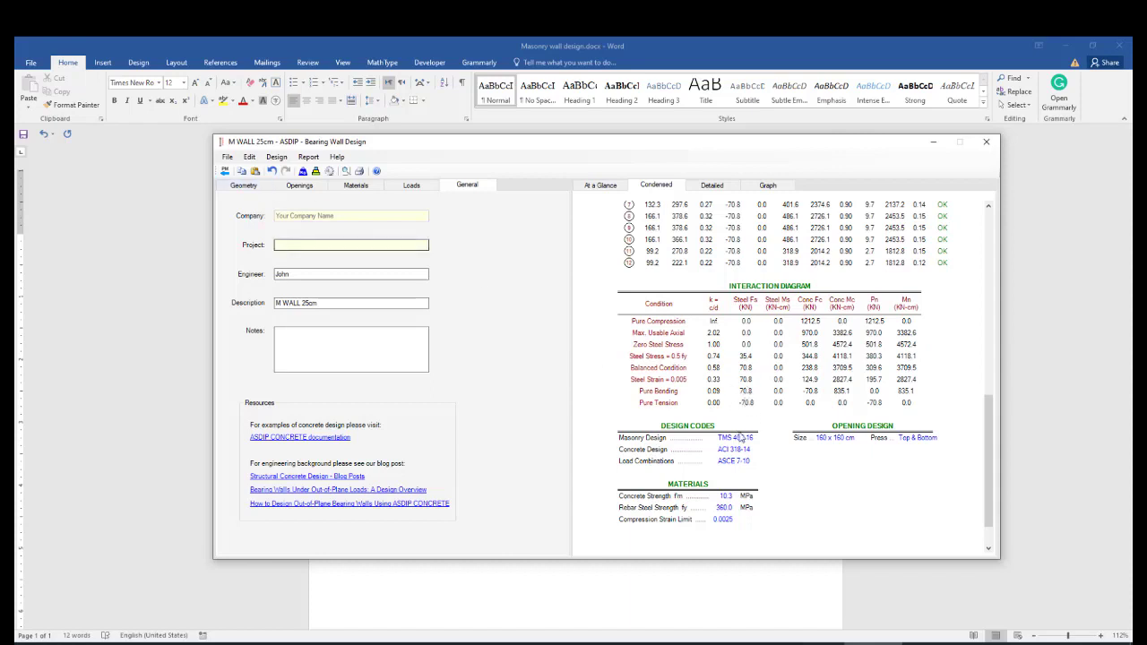
click(260, 188)
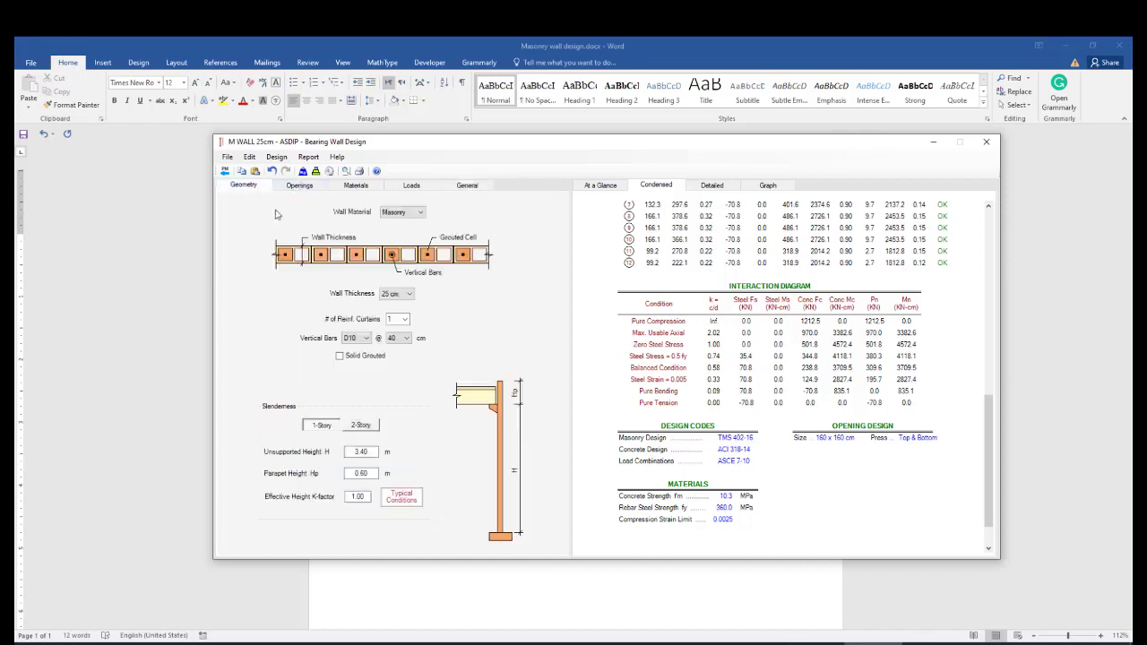
click(399, 319)
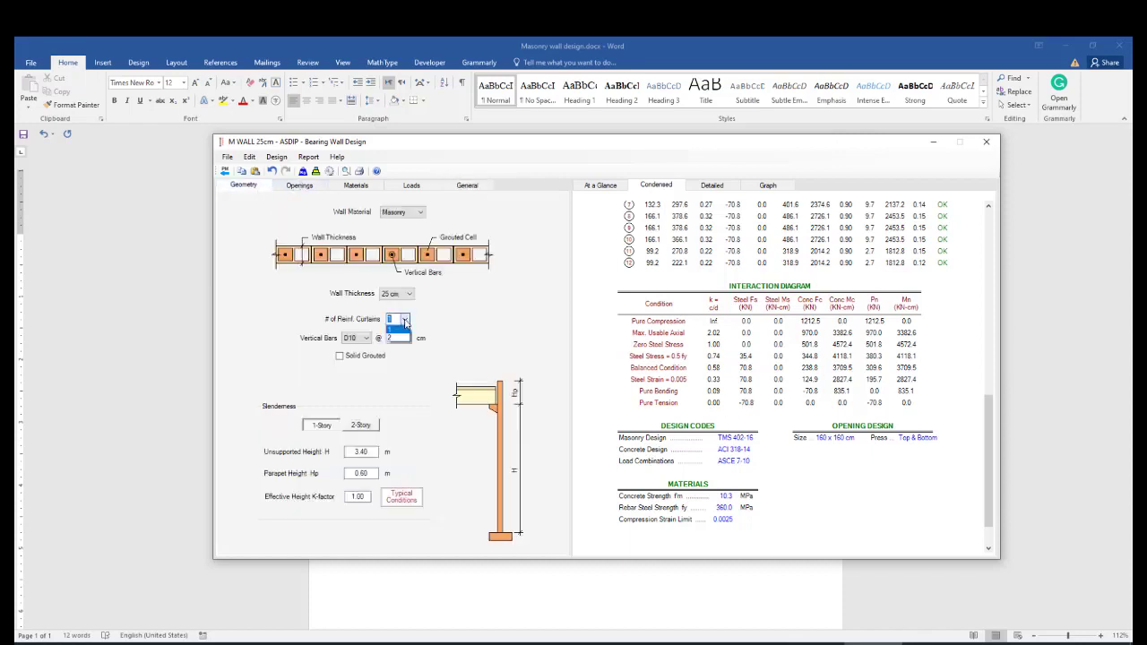
click(394, 328)
click(359, 338)
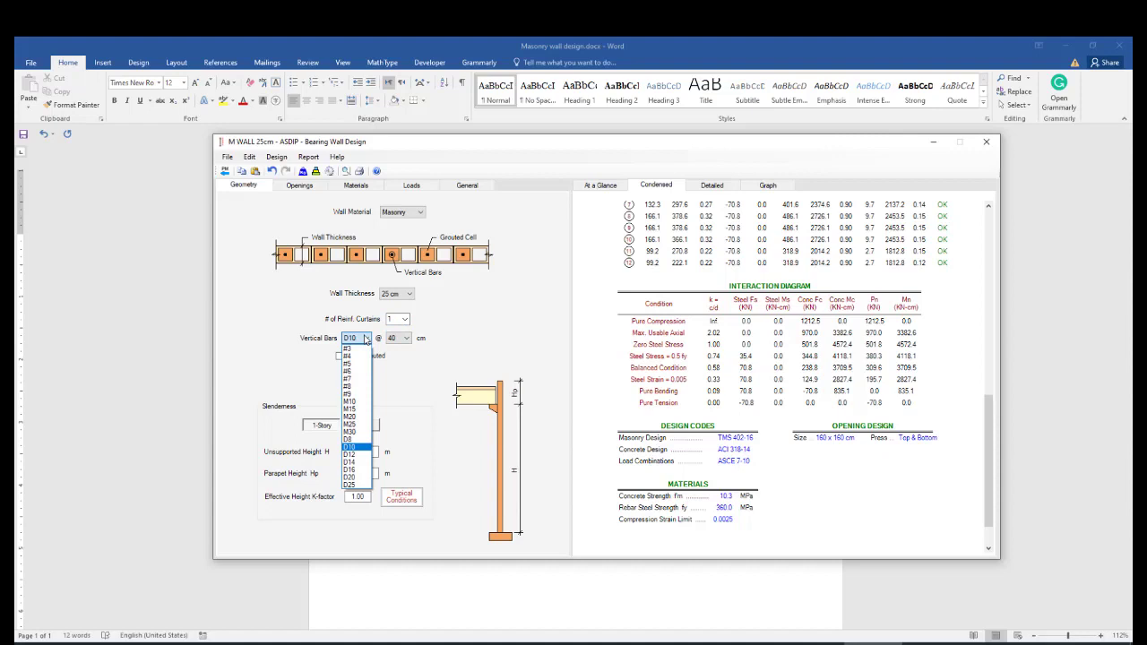
click(350, 445)
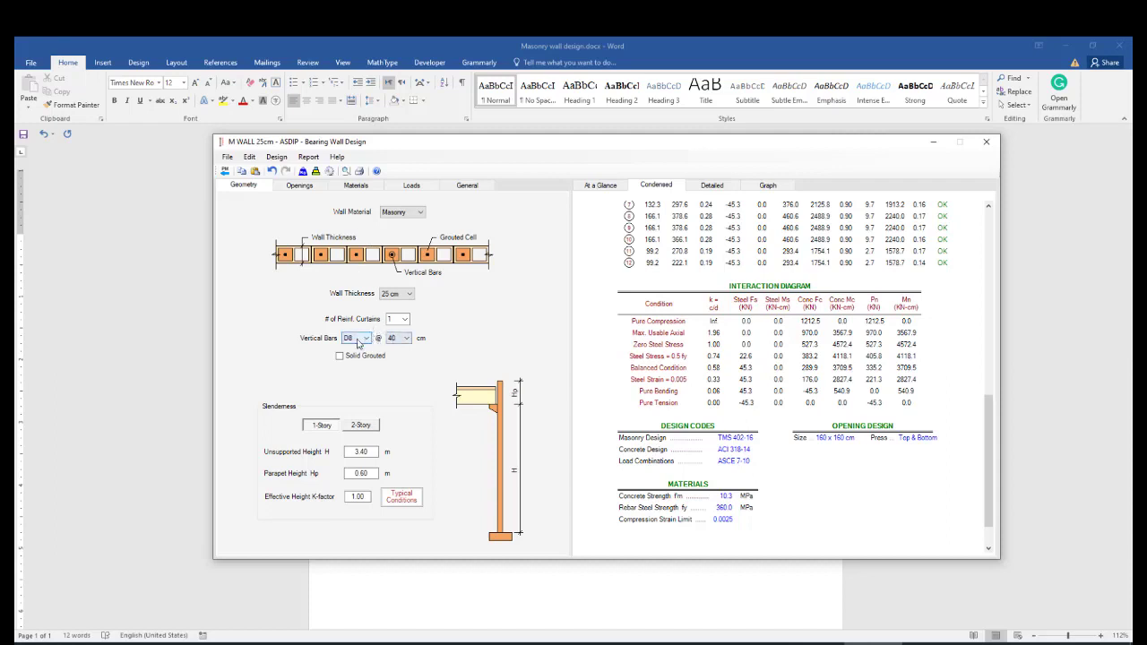
click(400, 339)
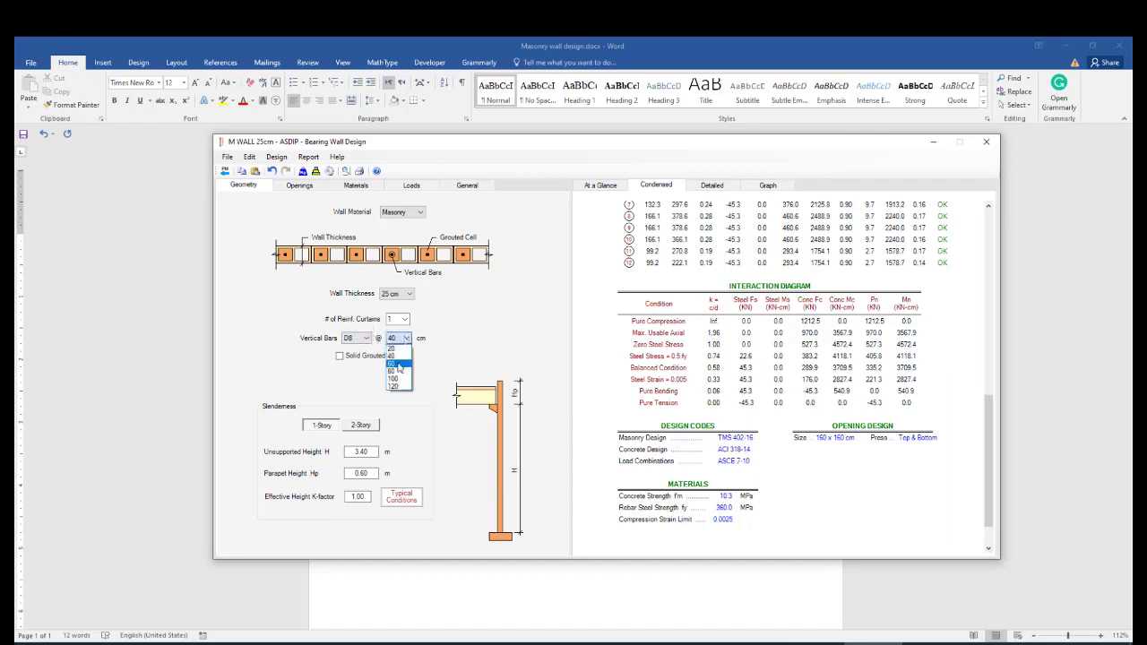
click(394, 371)
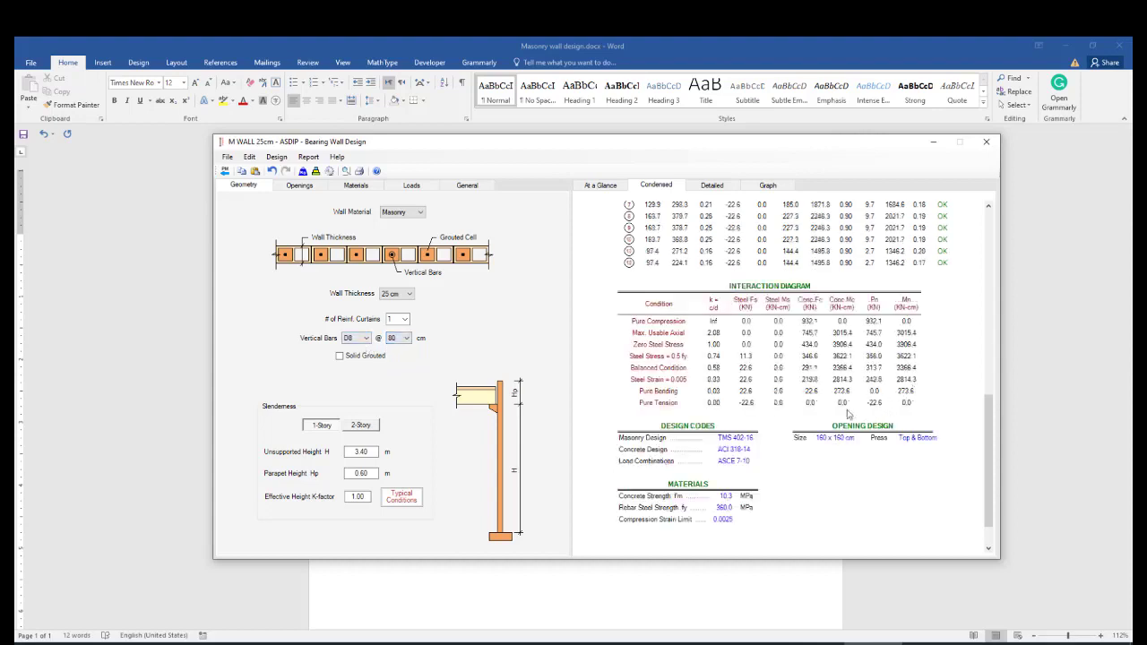
Step: Set the wall's vertical bar size to D10 and check the updated condensed results
click(362, 338)
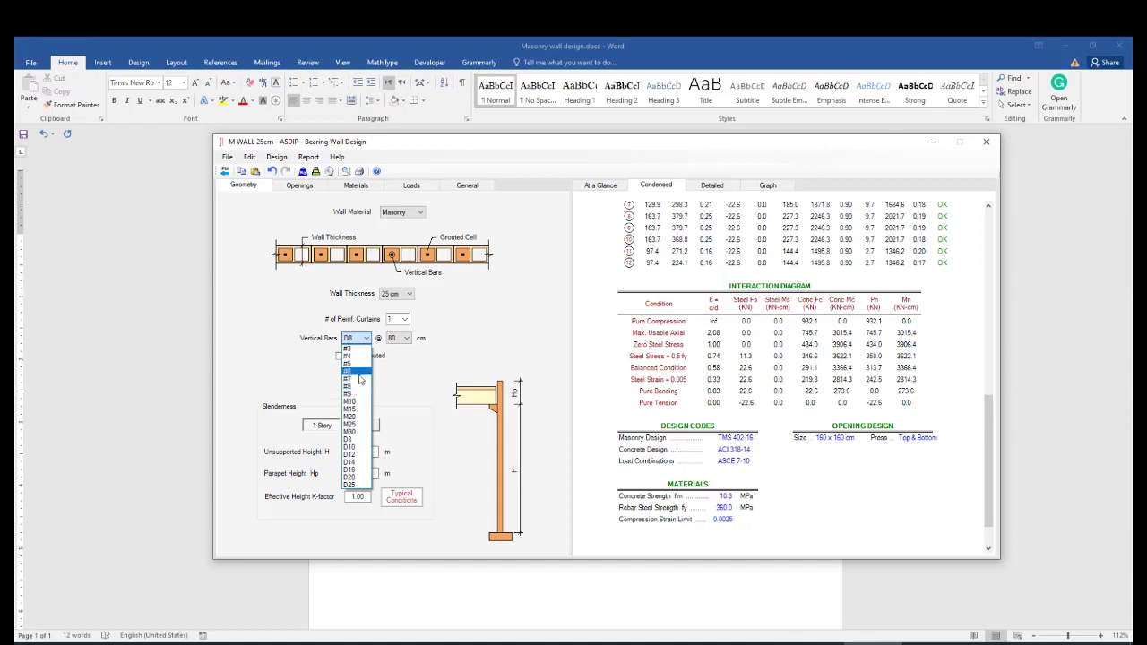
click(364, 448)
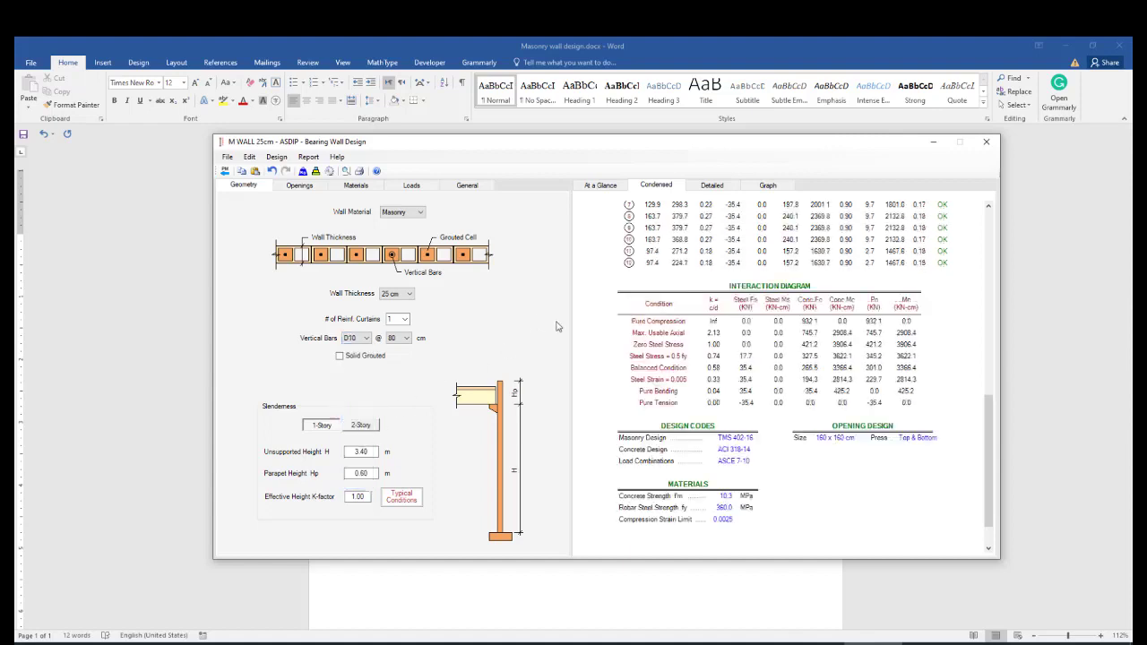
scroll(869, 372, down, 1)
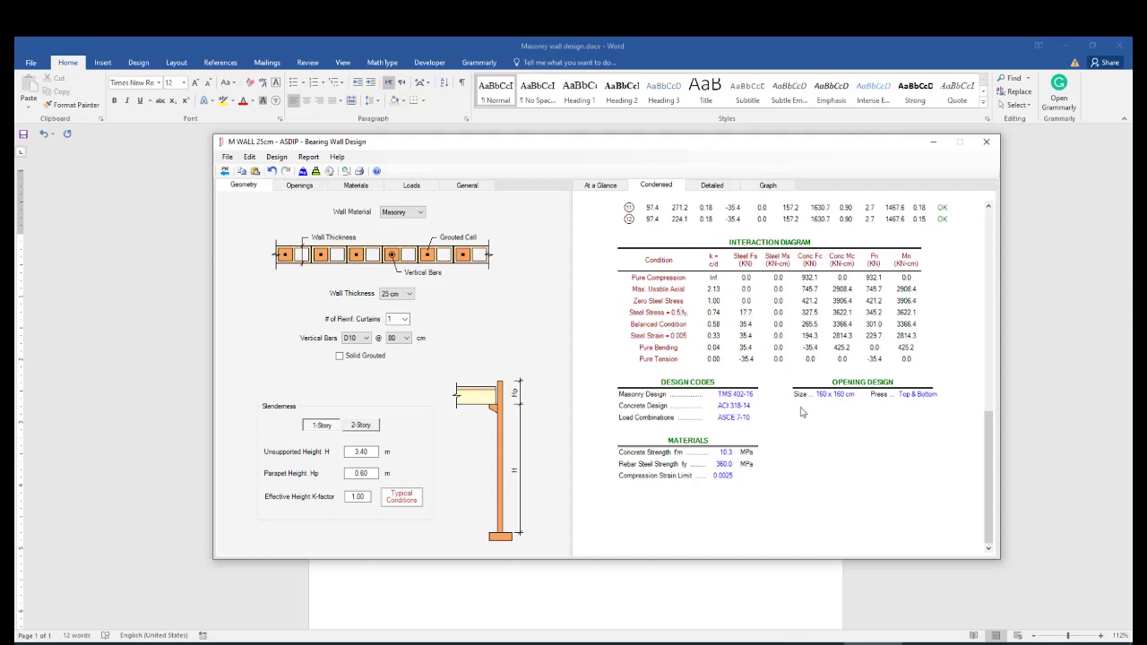
Step: Examine the detailed calculations from geometry and slenderness through the amplified factored loads and wall strength to the opening design and design codes
click(713, 184)
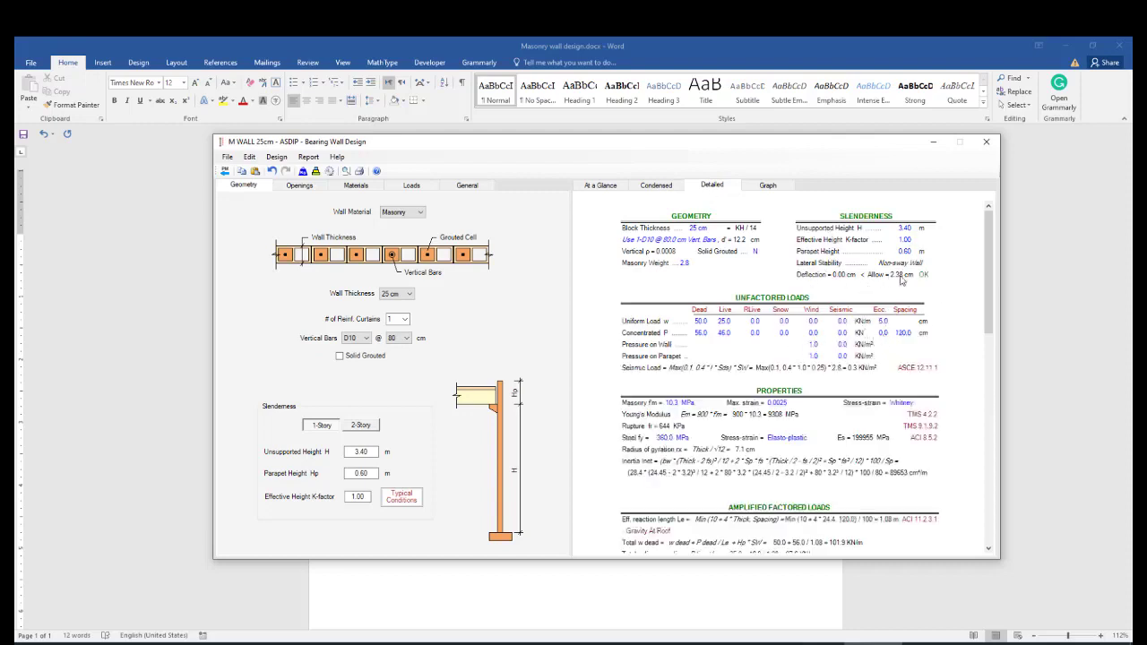
scroll(901, 281, down, 4)
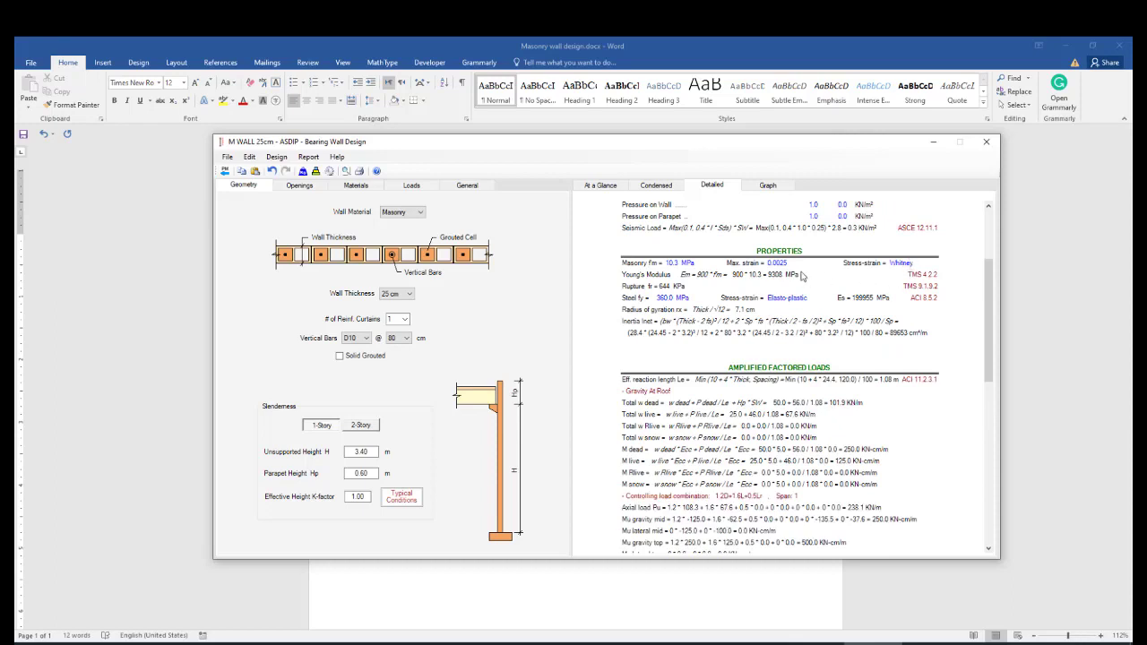
scroll(841, 327, down, 2)
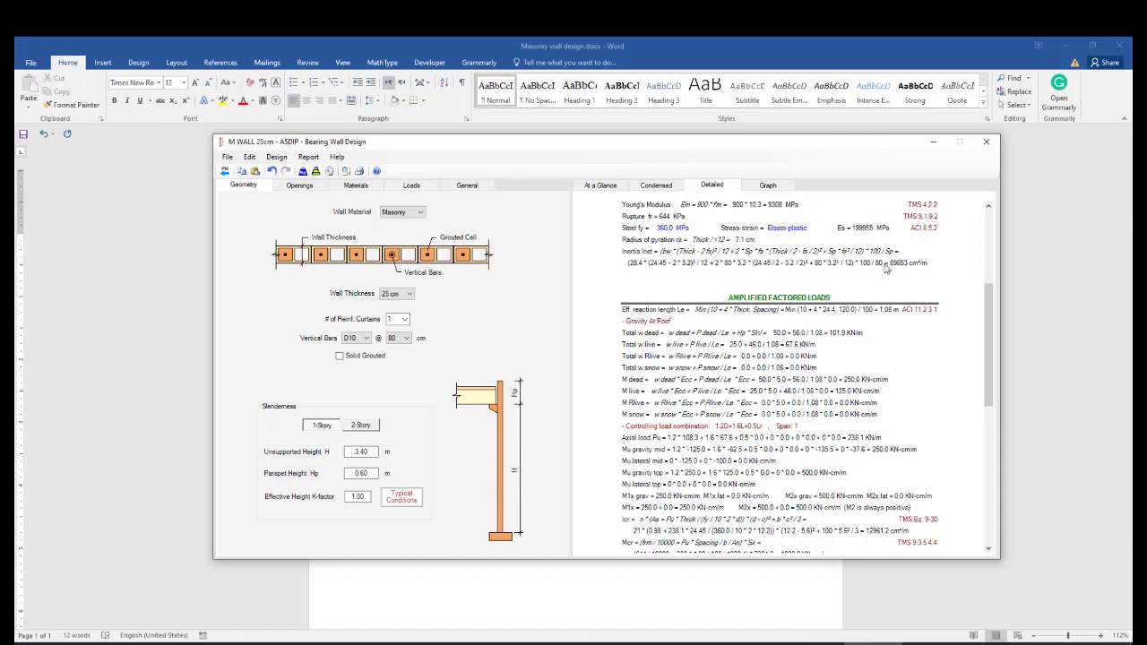
scroll(831, 366, down, 2)
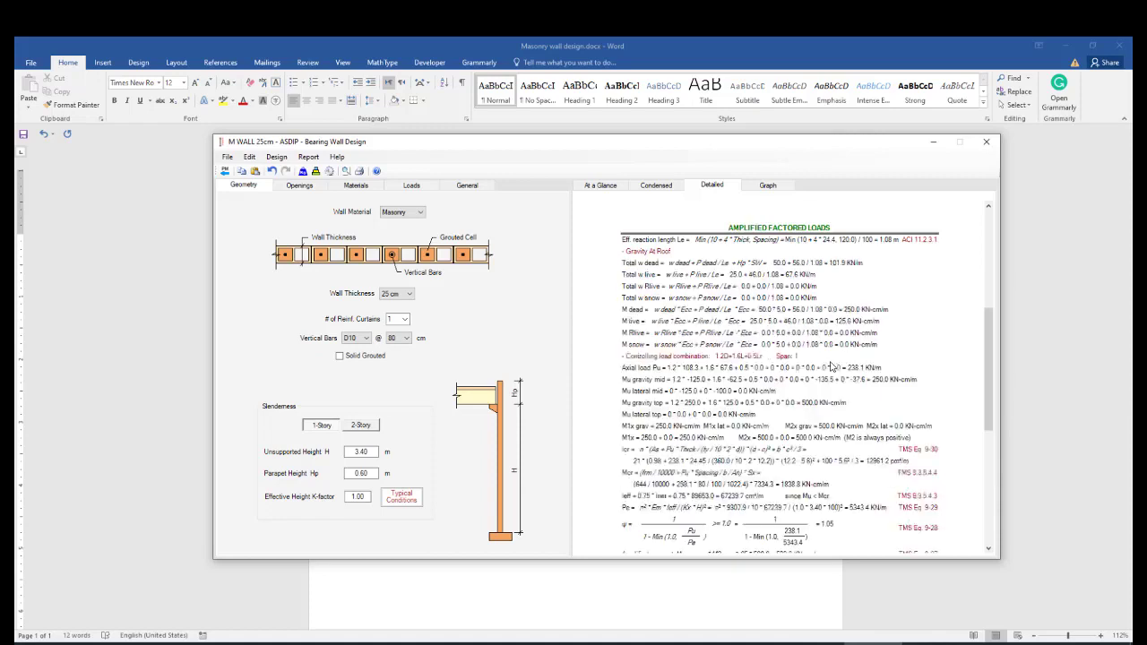
scroll(823, 356, down, 2)
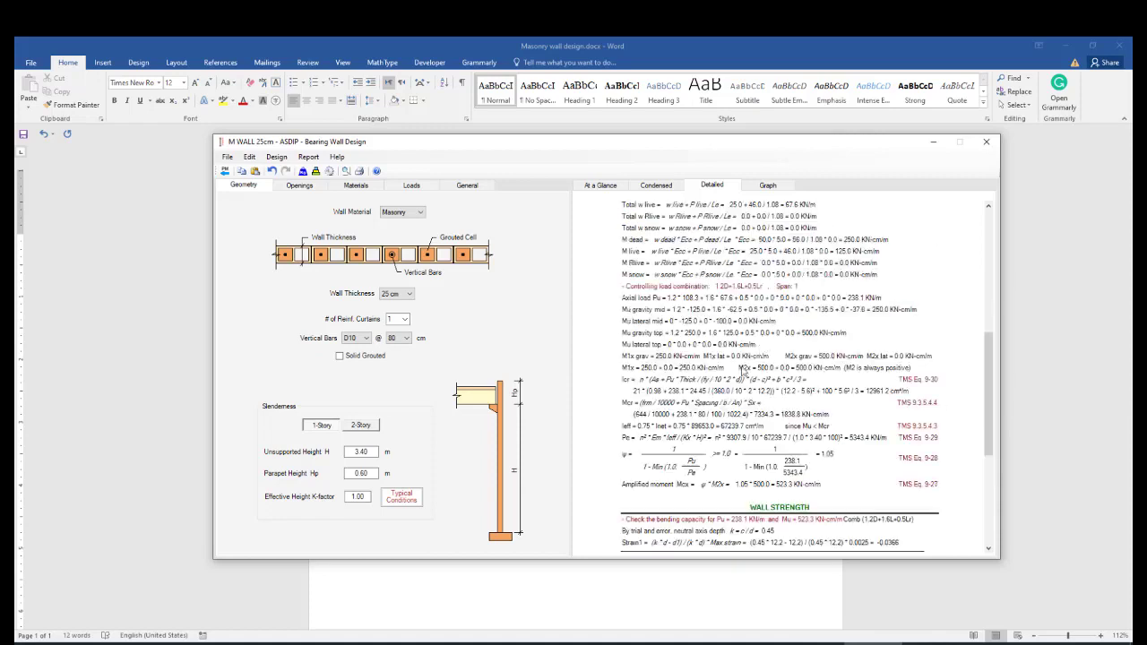
scroll(741, 371, down, 2)
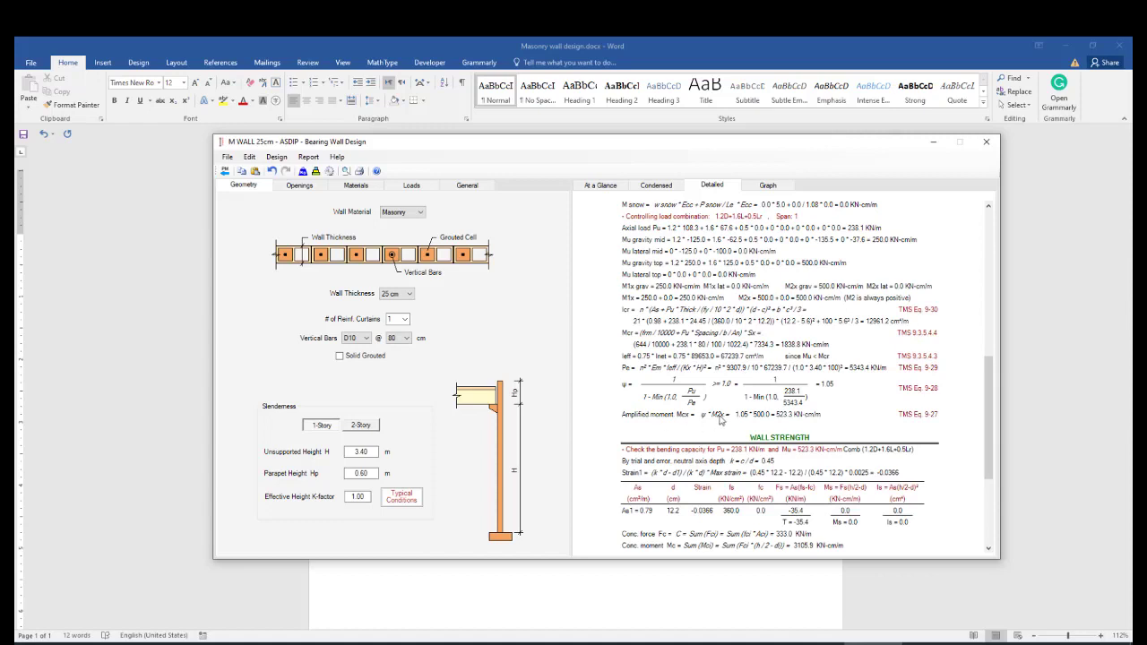
scroll(715, 419, down, 2)
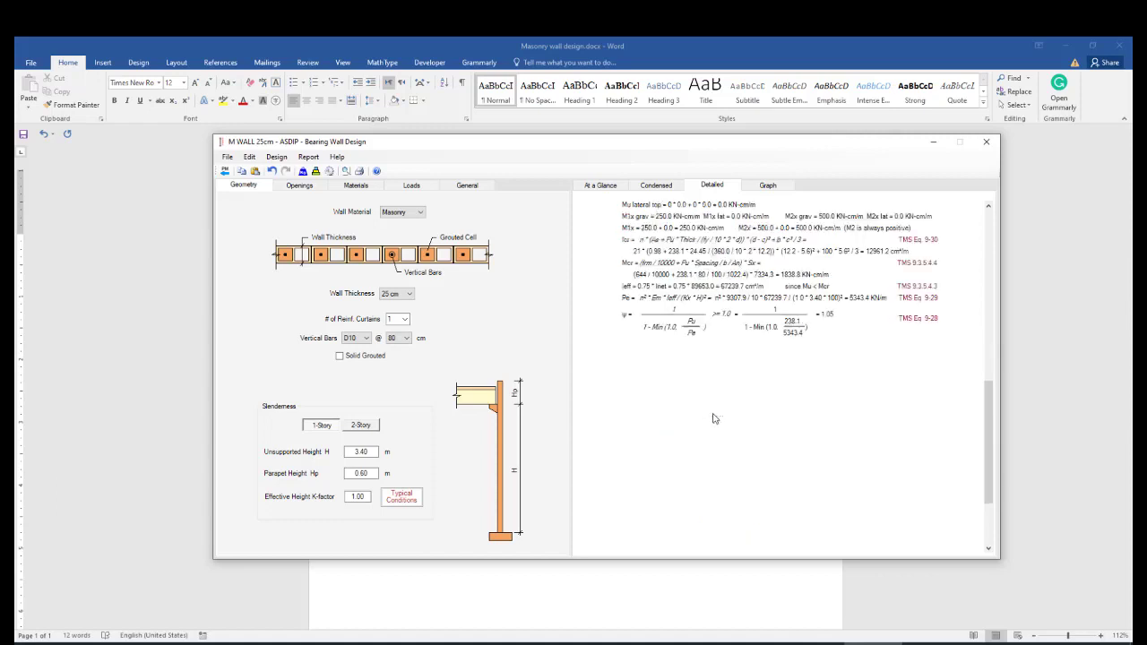
scroll(780, 439, down, 2)
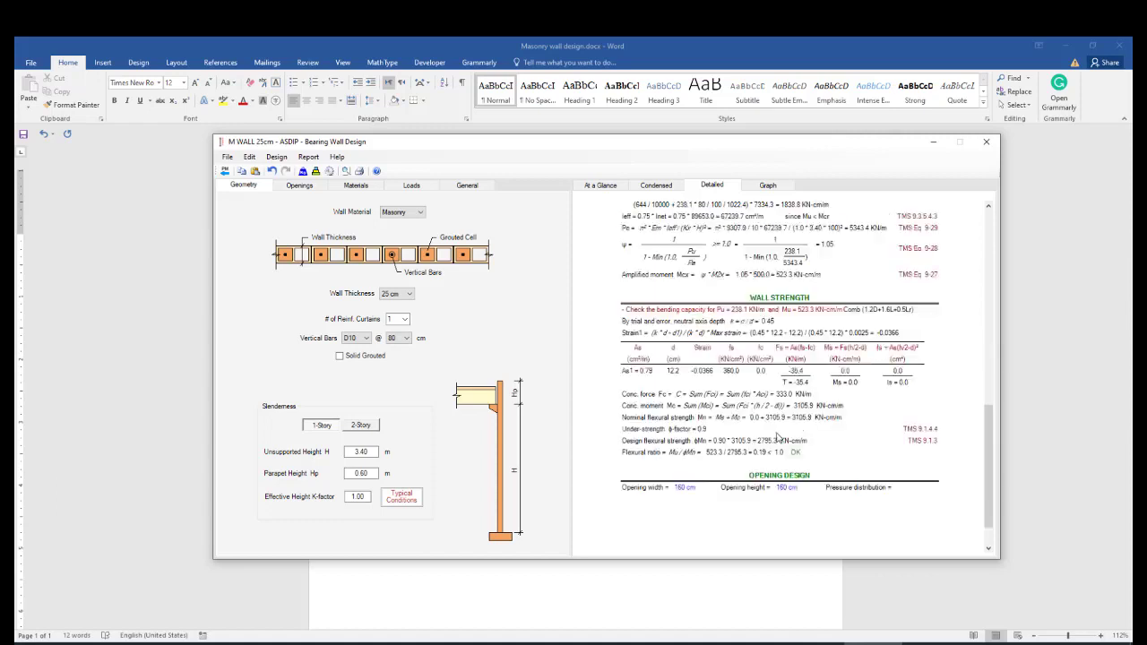
scroll(762, 416, down, 2)
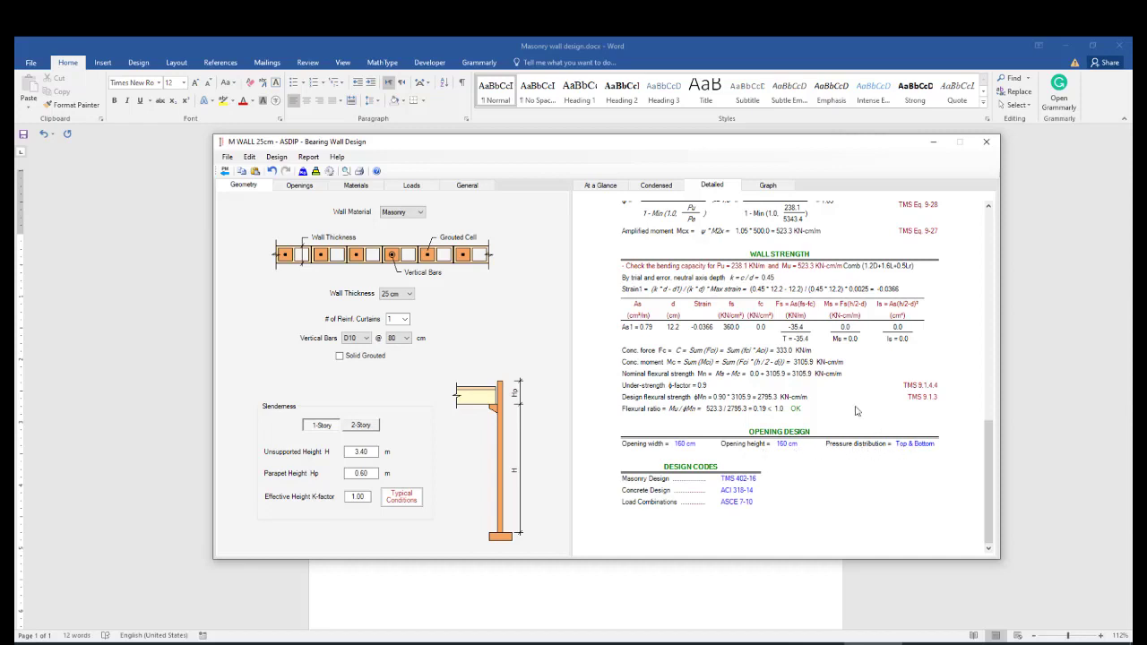
Step: View the shear, moment and axial diagrams for the controlling load combination and the wall's interaction diagram
click(768, 186)
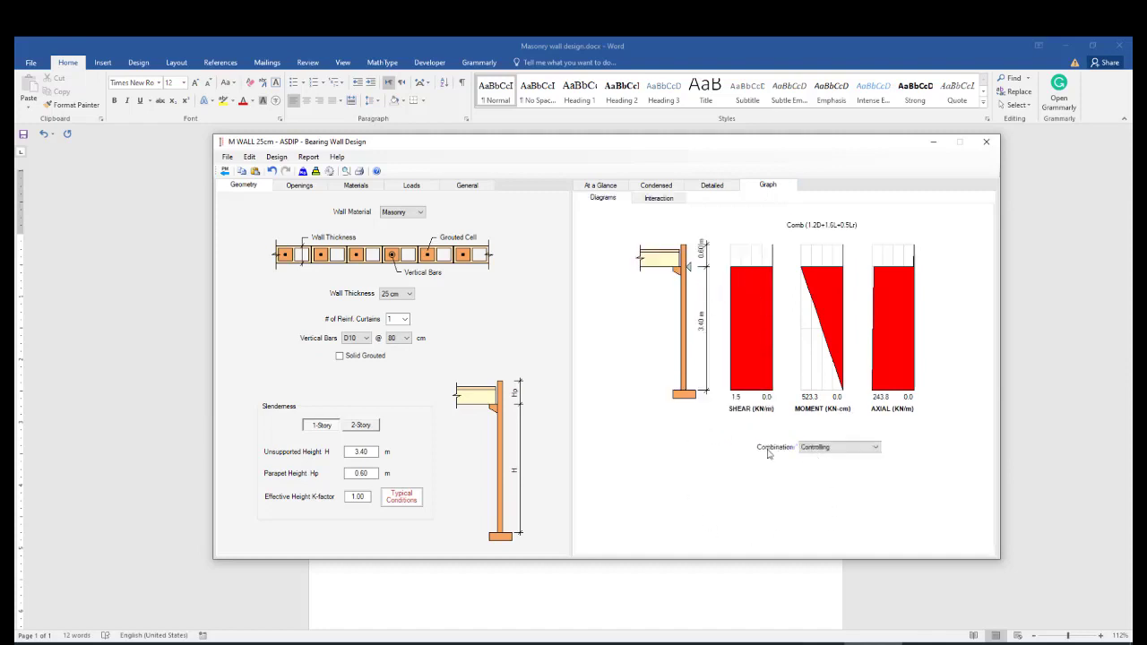
click(851, 451)
click(851, 452)
click(658, 198)
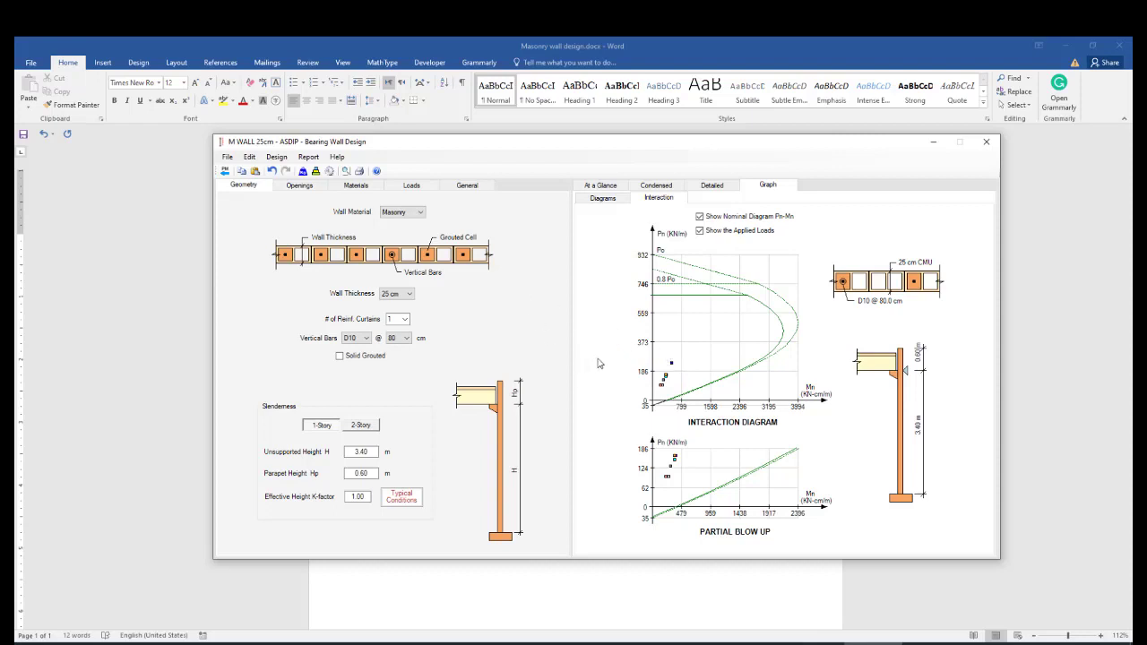
Step: Check the available report output options and return to the Project Manager
click(308, 157)
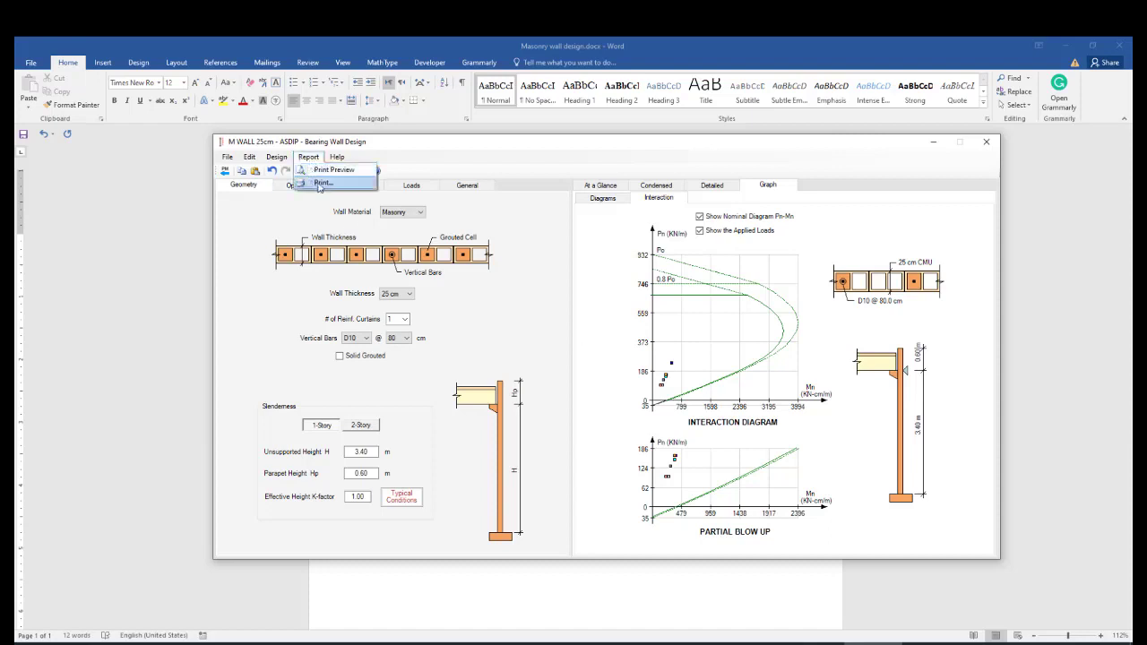
click(228, 158)
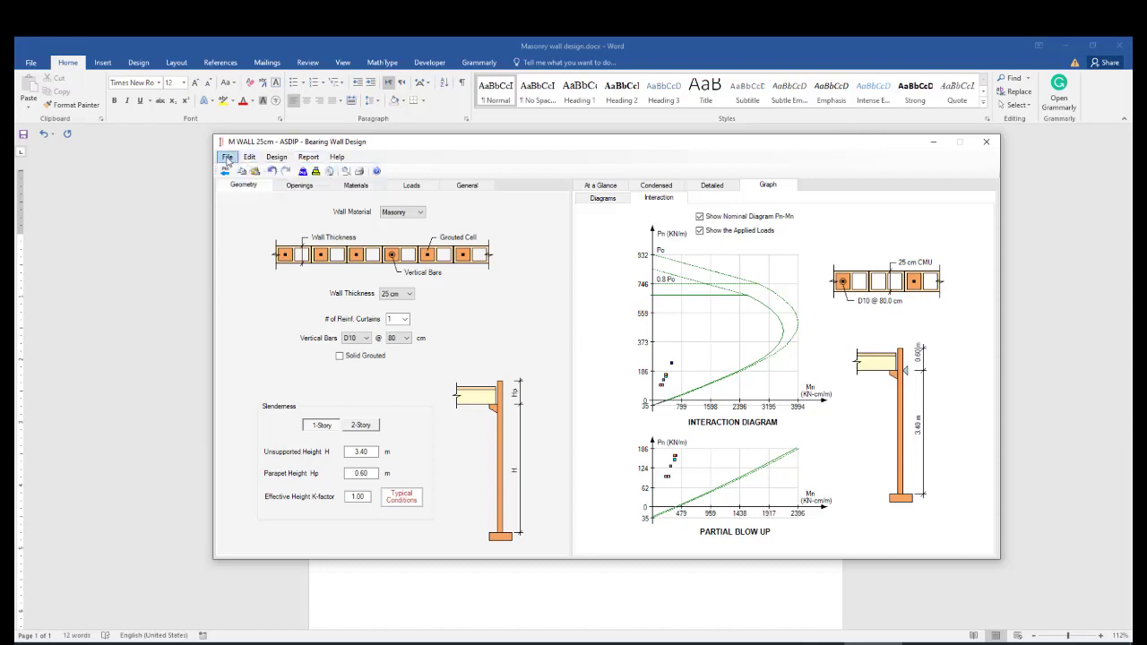
click(229, 158)
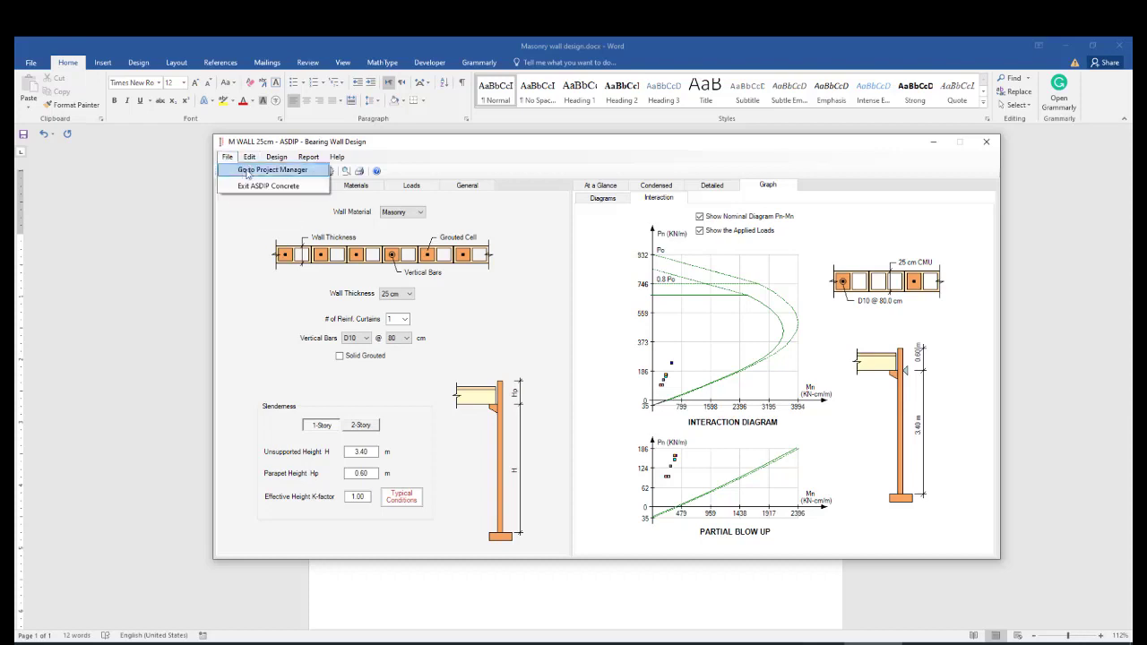
click(244, 170)
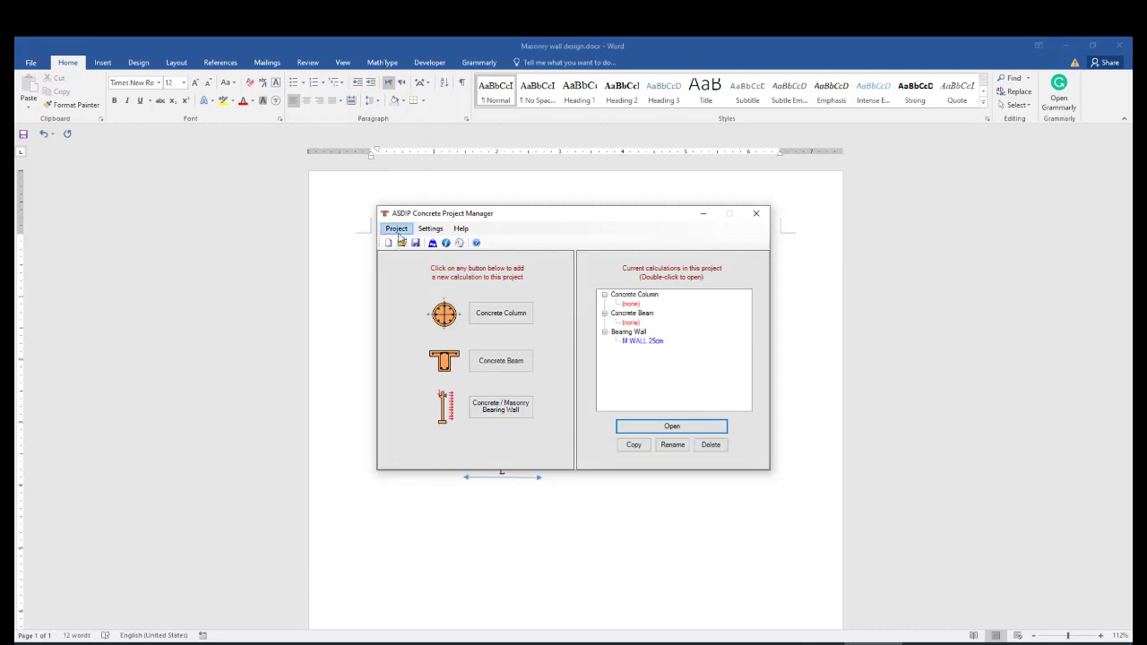
Step: Save the project as "Masonary Wall Design" in the 3D Objects folder and close the Project Manager
click(398, 231)
click(435, 270)
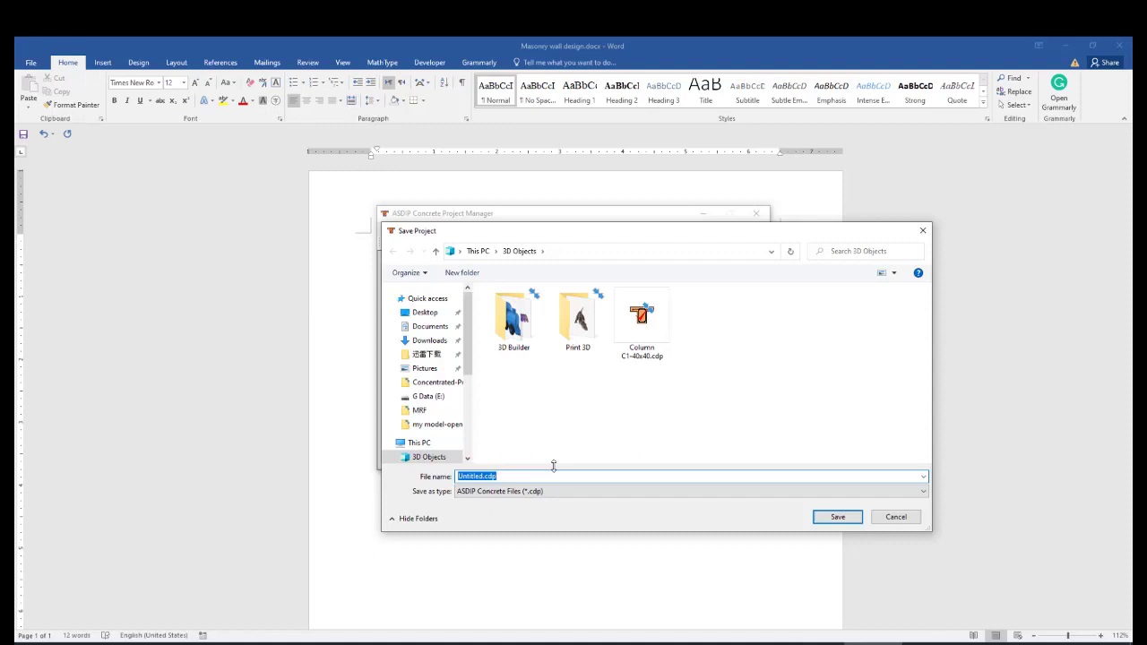
text(Ma)
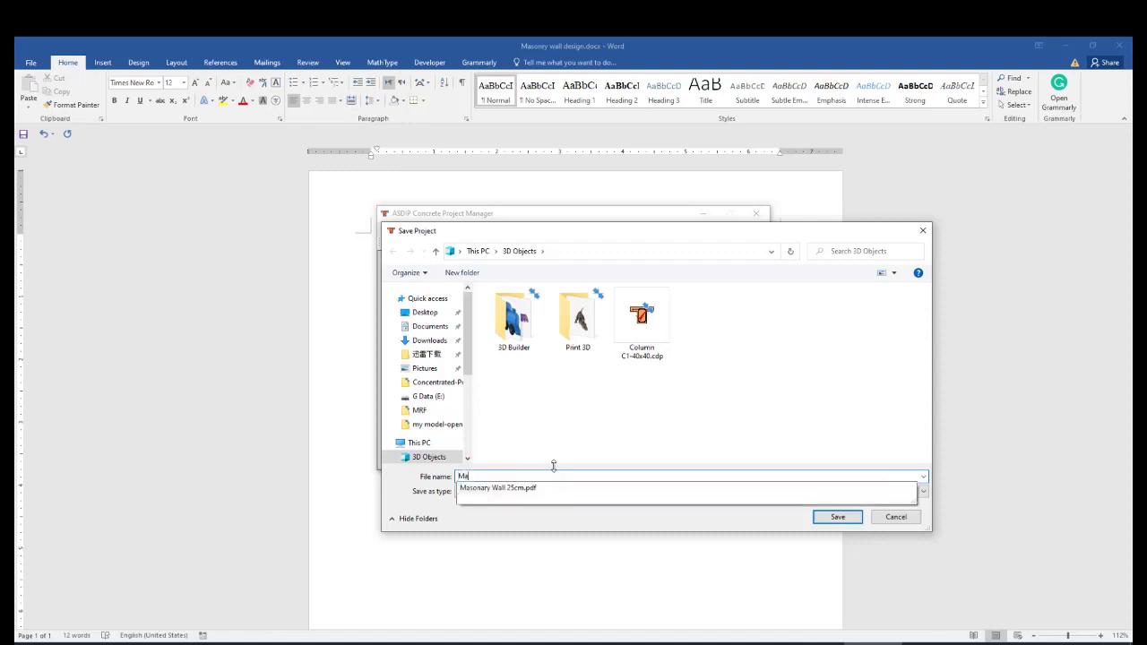
text(sonary Wall Design)
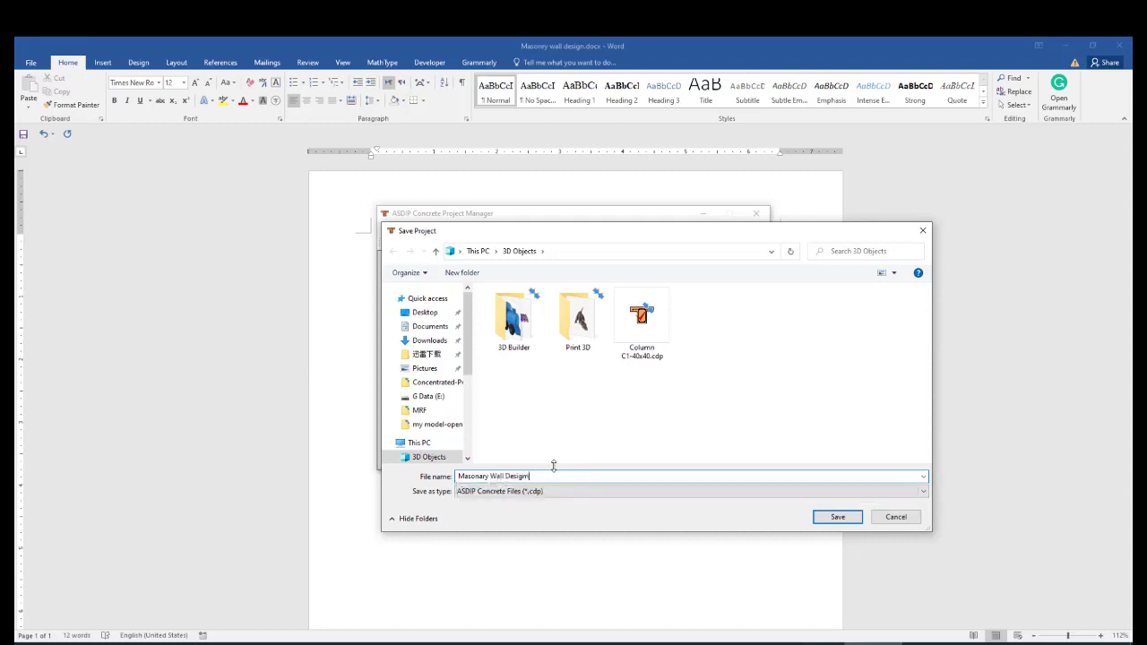
key(BackSpace)
click(829, 519)
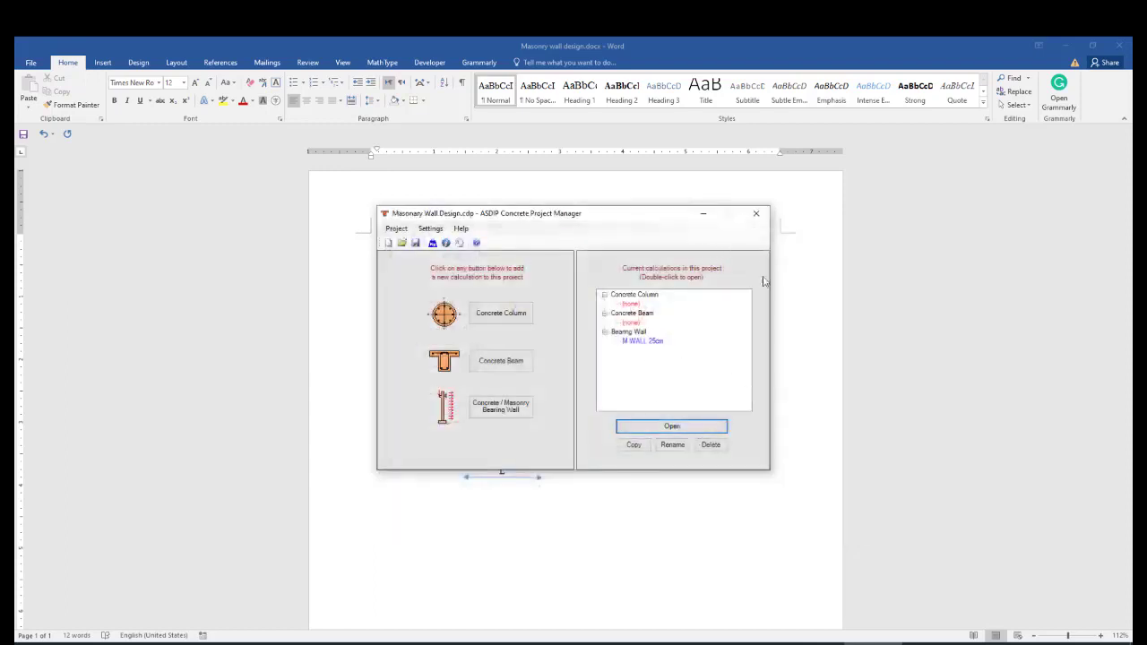
click(757, 215)
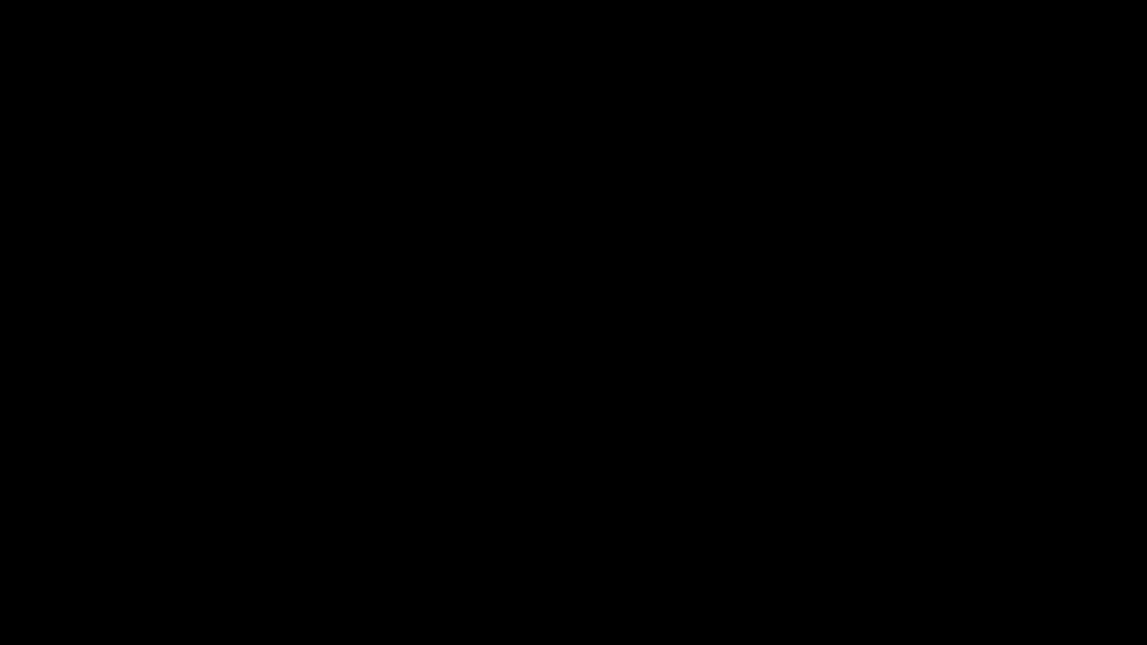